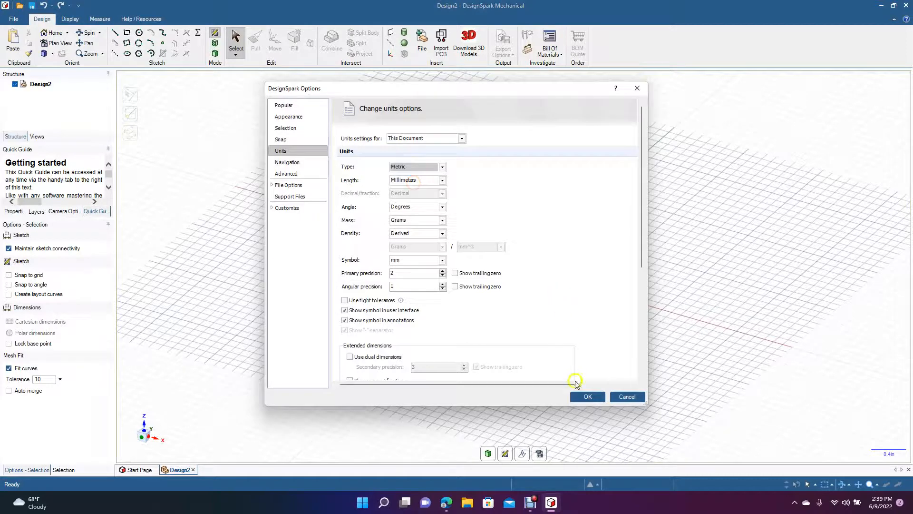
# Step: Apply metric units in millimetres to this document and orient the sketch grid to plan view
pyautogui.click(589, 396)
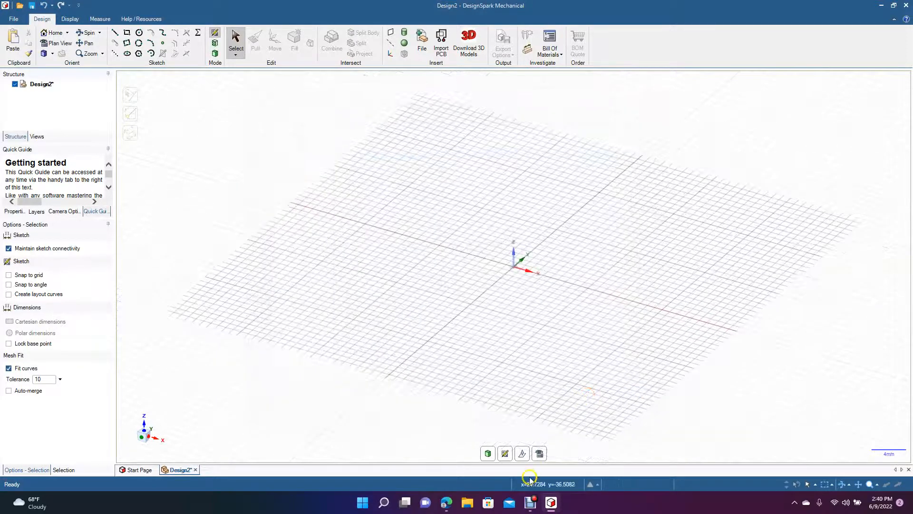
pyautogui.click(540, 455)
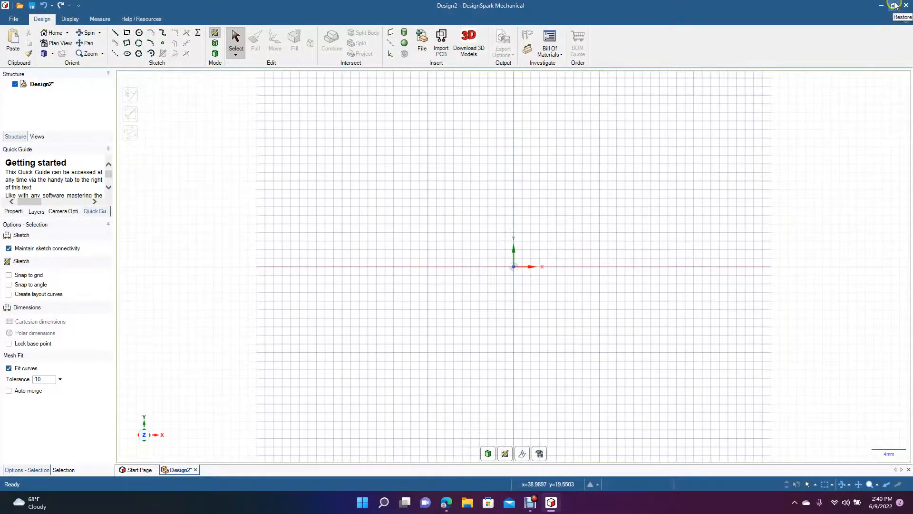
# Step: Insert the IMG_2127 reference image from the desktop onto the sketch grid around the origin
pyautogui.click(895, 6)
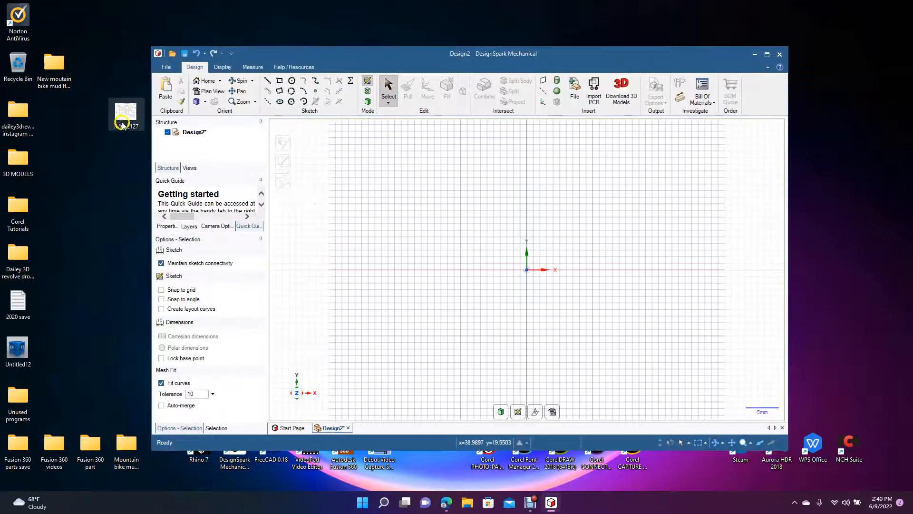
pyautogui.moveTo(122, 125)
pyautogui.mouseDown()
pyautogui.moveTo(124, 109)
pyautogui.moveTo(426, 248)
pyautogui.moveTo(516, 262)
pyautogui.mouseUp()
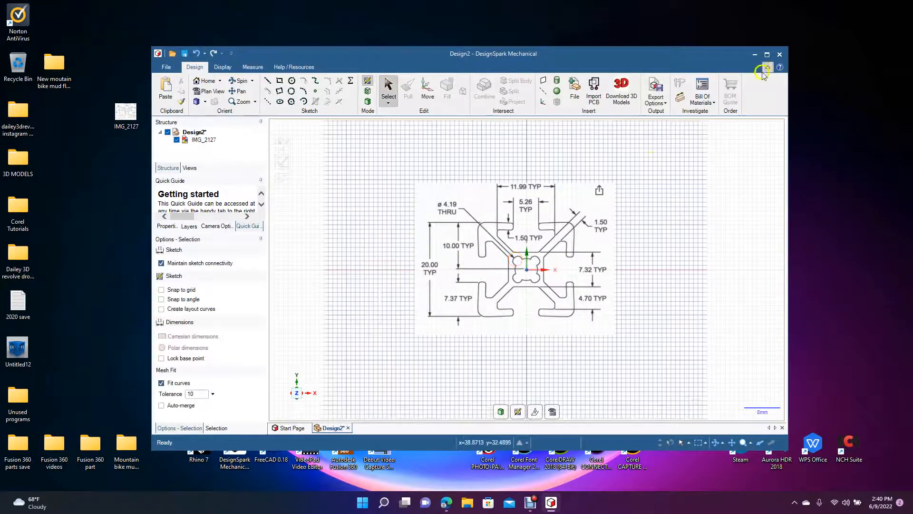
pyautogui.click(767, 55)
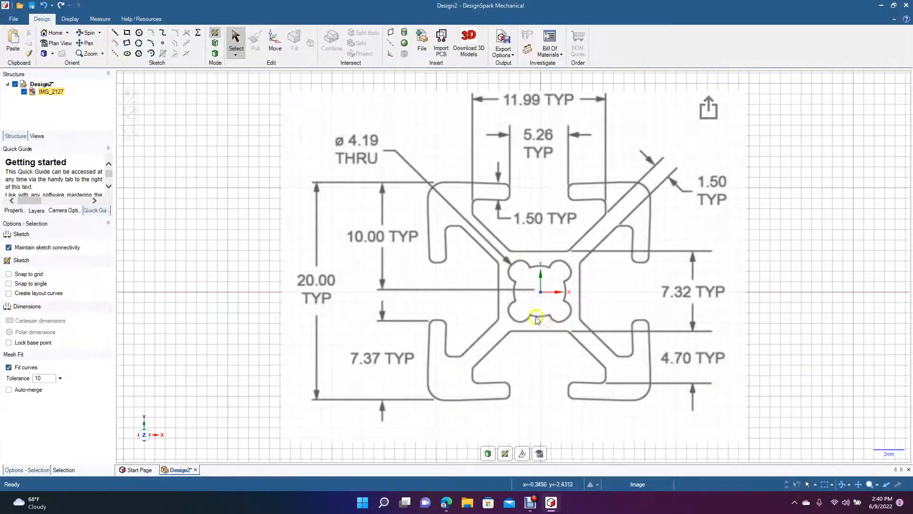
# Step: Sketch a center-defined rectangle at the origin, 7.32 mm wide and 7.32 mm high
pyautogui.click(127, 33)
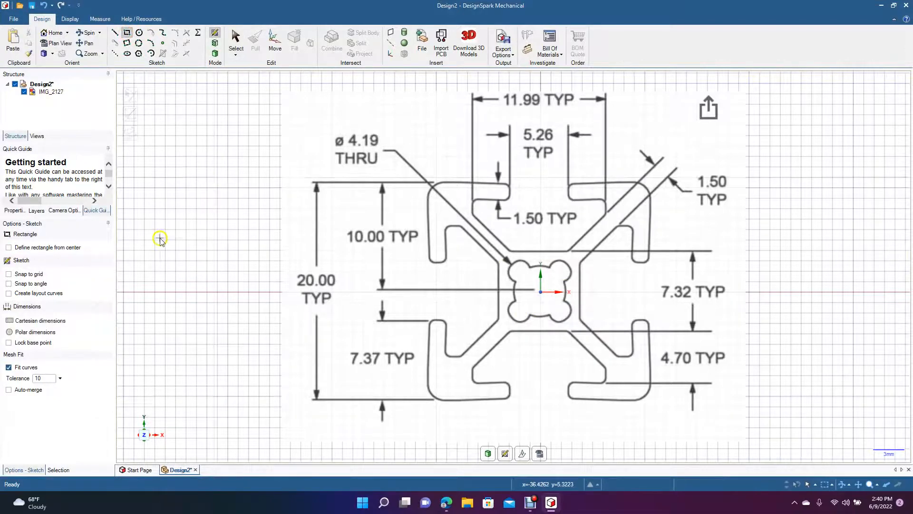
pyautogui.click(29, 248)
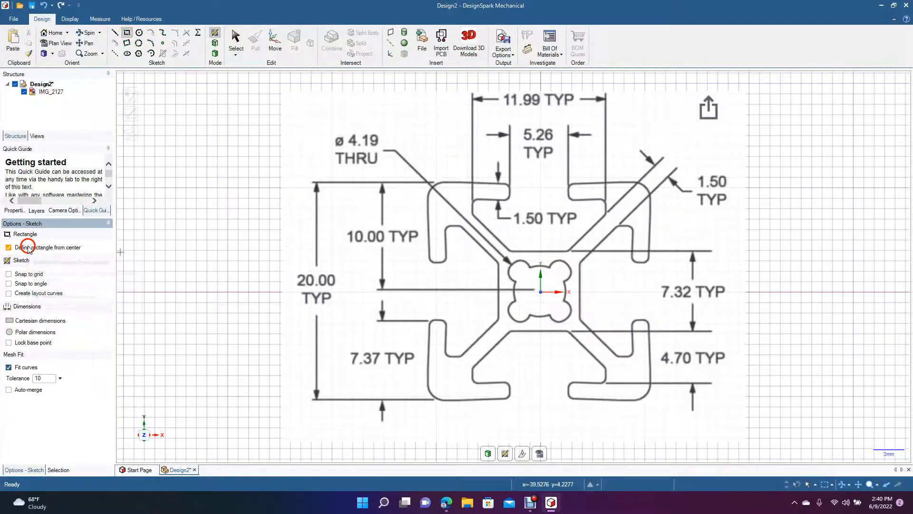
pyautogui.click(541, 292)
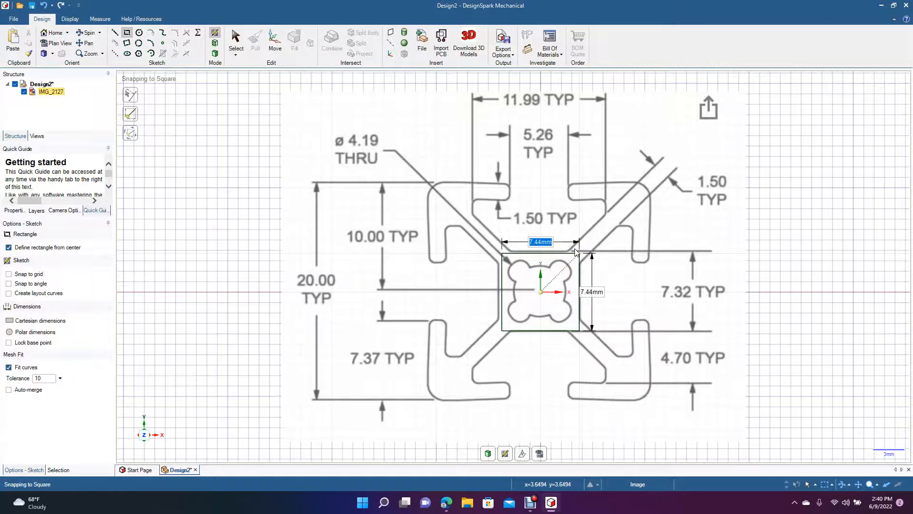
pyautogui.write('7')
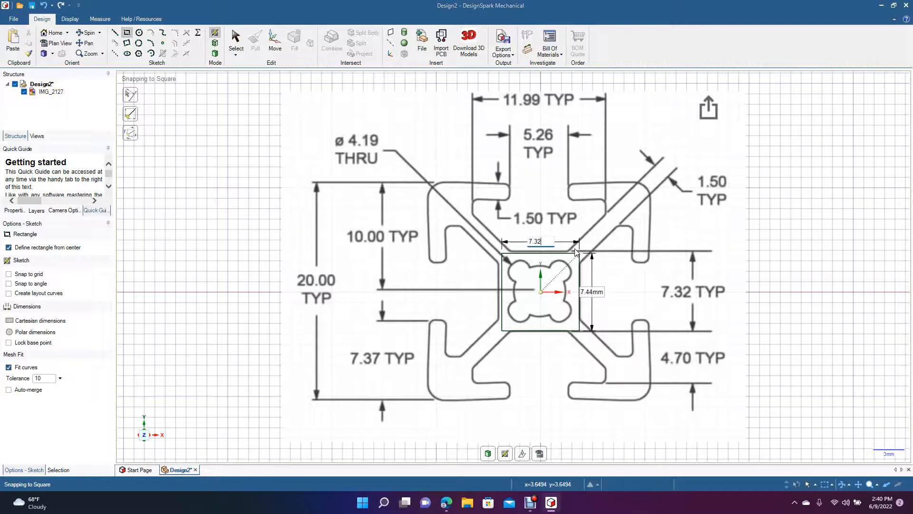
pyautogui.write('.32')
pyautogui.press('Tab')
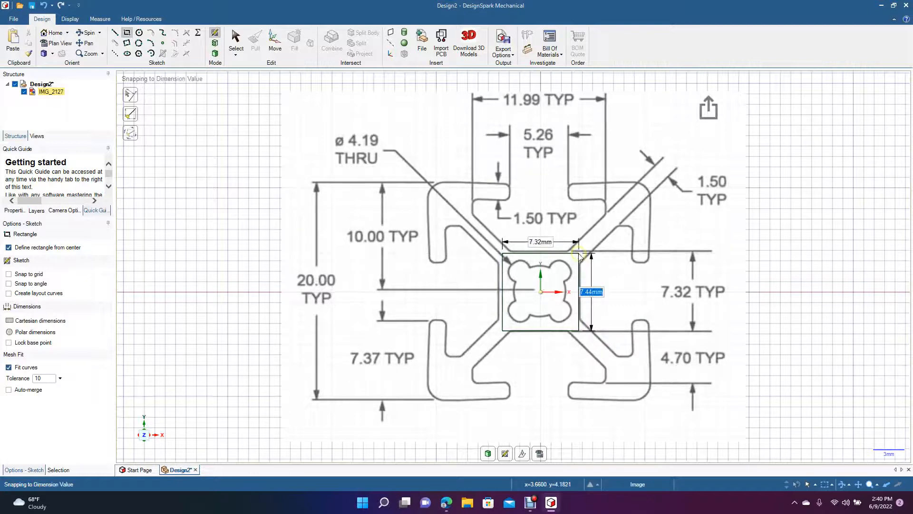
pyautogui.write('7')
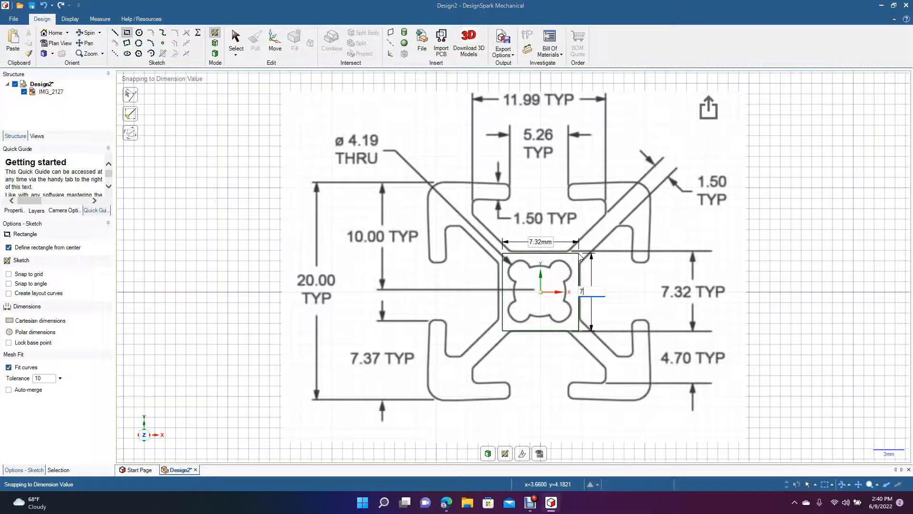
pyautogui.write('.32')
pyautogui.press('Return')
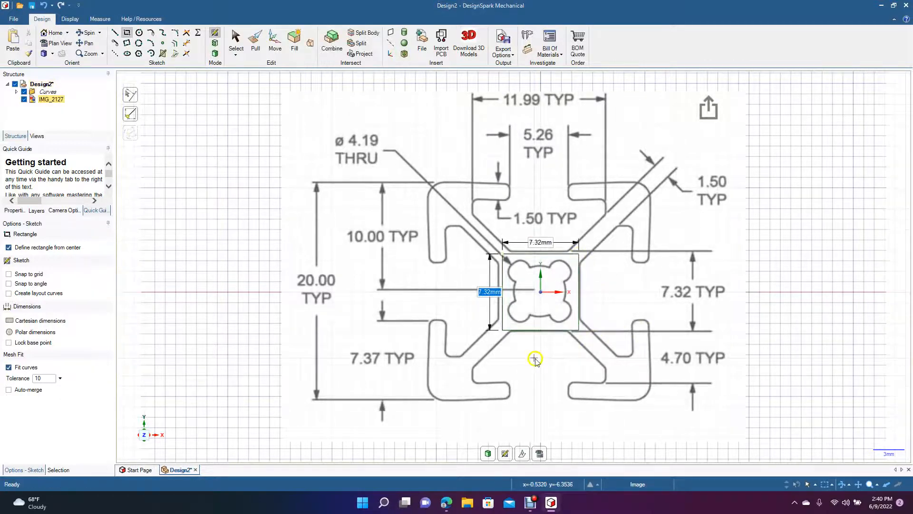
# Step: Resize and reposition the reference image so its central square lines up with the sketched 7.32 mm square
pyautogui.click(242, 42)
pyautogui.moveTo(485, 188); pyautogui.dragTo(484, 188)
pyautogui.click(588, 182)
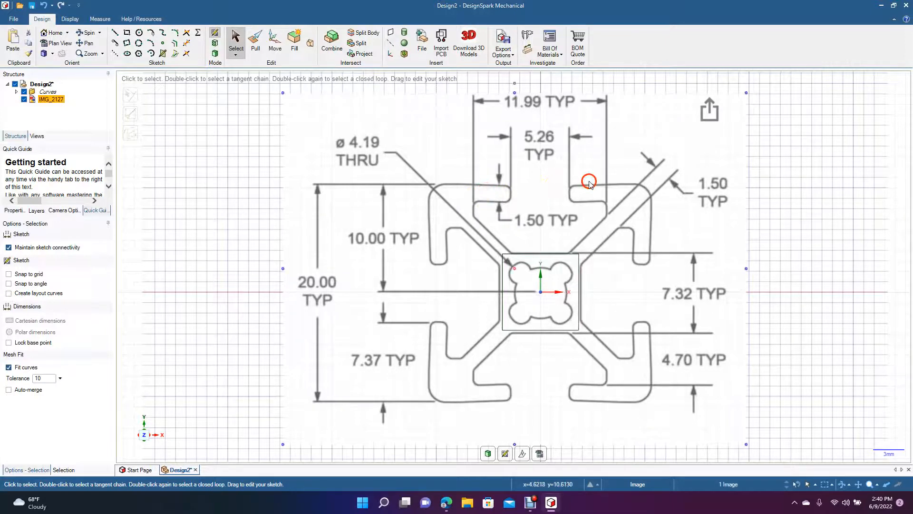
pyautogui.click(746, 93)
pyautogui.moveTo(748, 95); pyautogui.dragTo(743, 97)
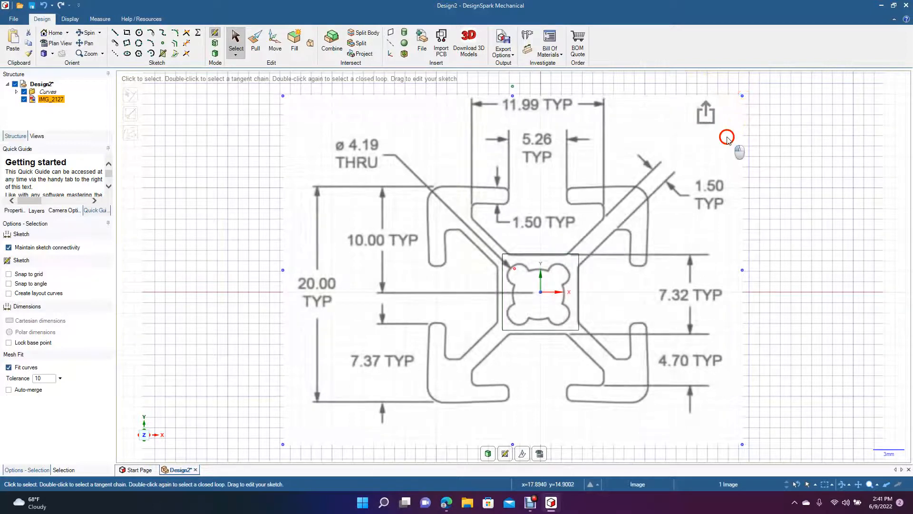
pyautogui.moveTo(729, 136); pyautogui.dragTo(730, 136)
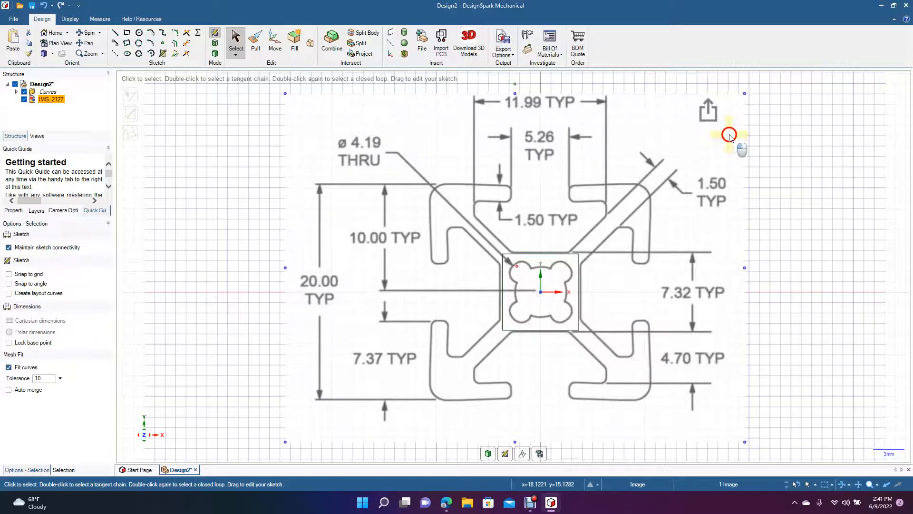
pyautogui.moveTo(745, 95); pyautogui.dragTo(699, 183)
pyautogui.click(798, 236)
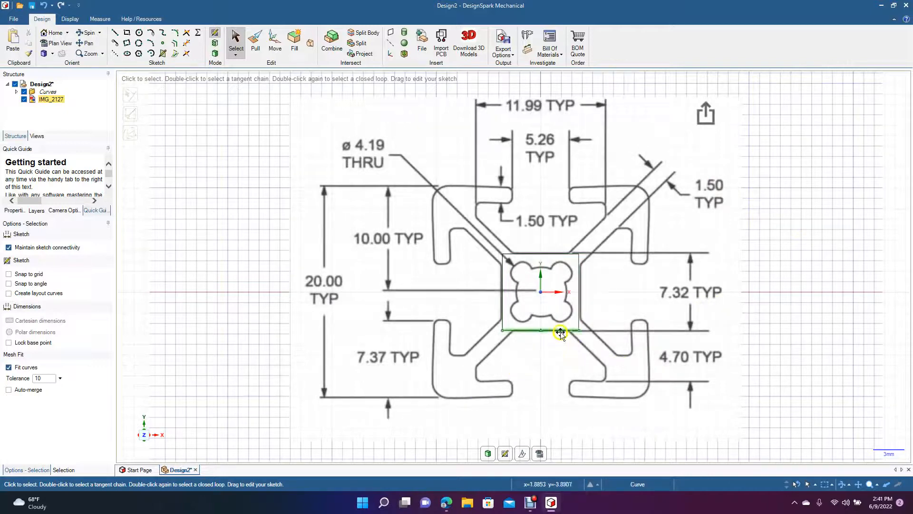
pyautogui.moveTo(635, 289)
pyautogui.mouseDown()
pyautogui.moveTo(727, 182)
pyautogui.moveTo(608, 356)
pyautogui.moveTo(662, 245)
pyautogui.moveTo(629, 273)
pyautogui.moveTo(633, 287)
pyautogui.moveTo(648, 291)
pyautogui.mouseUp()
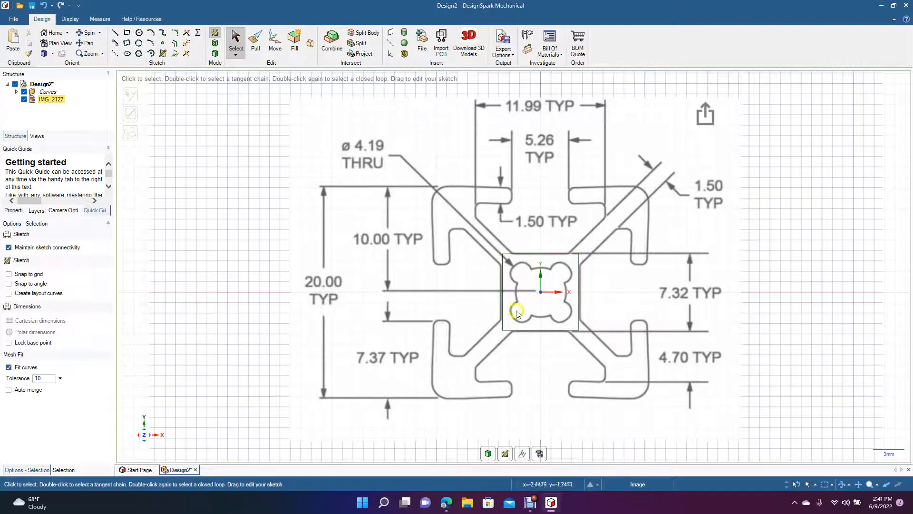
# Step: Sketch a circle with a diameter of 4.19 mm centered on the origin
pyautogui.click(139, 35)
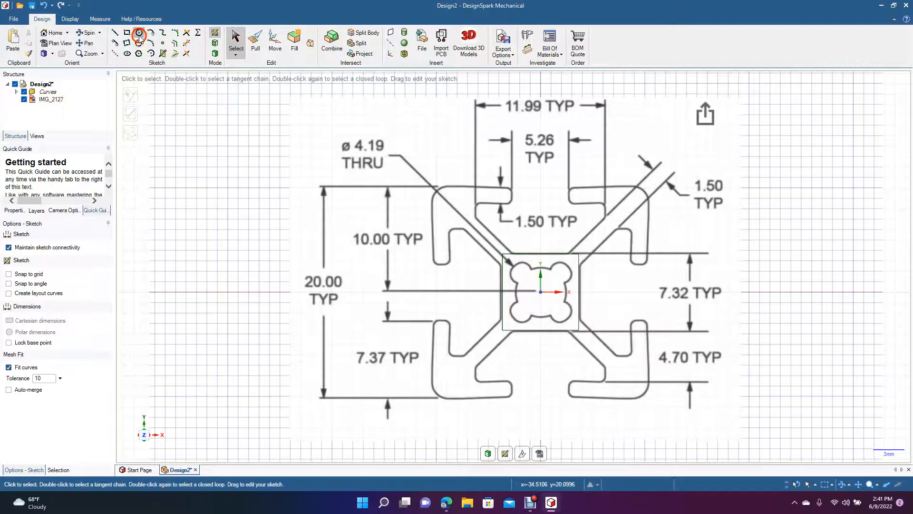
pyautogui.click(540, 292)
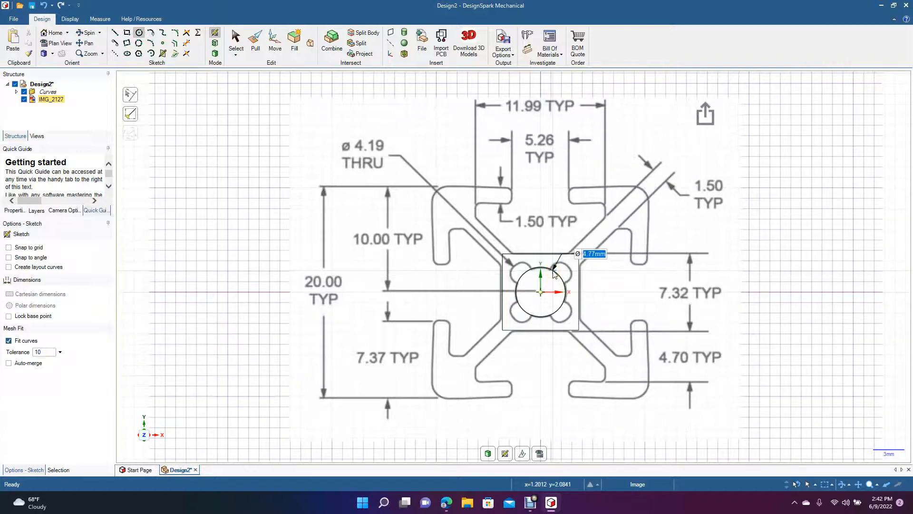
pyautogui.write('4')
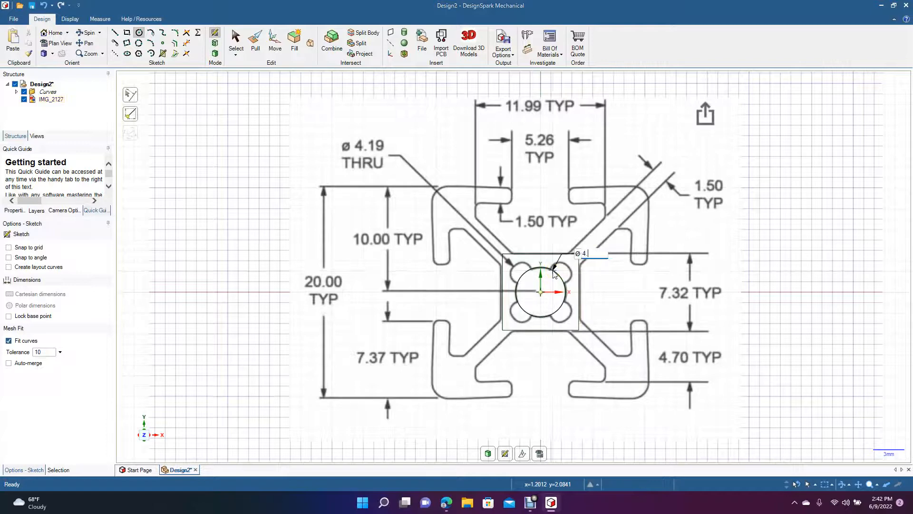
pyautogui.write('.19')
pyautogui.press('Return')
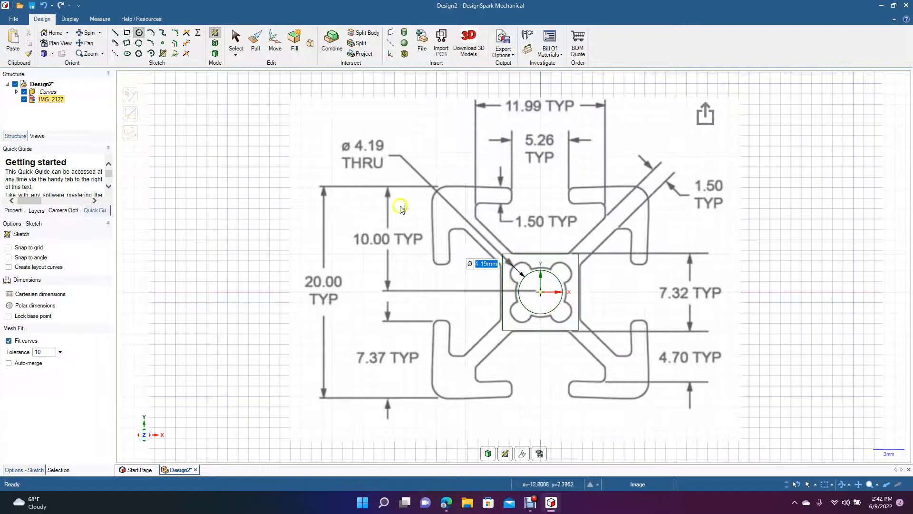
pyautogui.click(235, 40)
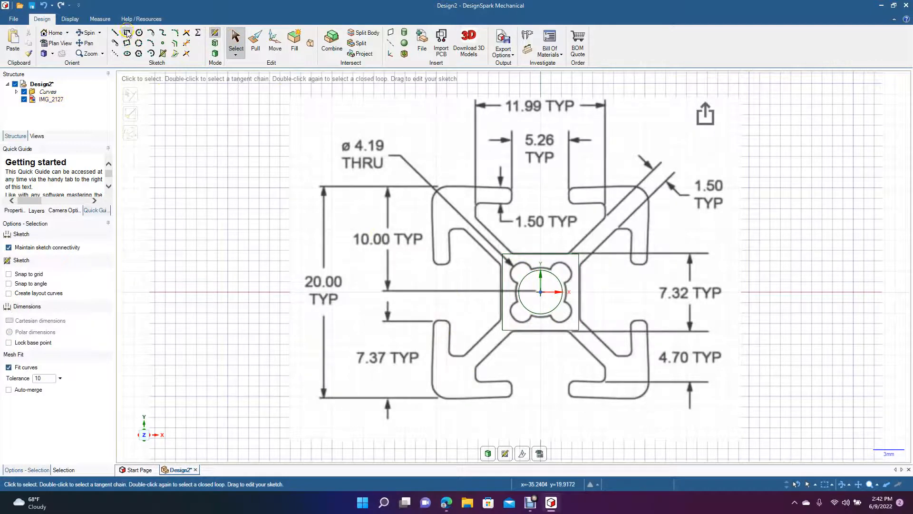
# Step: Sketch the outer profile as a center-defined rectangle at the origin, 20 mm wide and 20 mm high
pyautogui.click(128, 33)
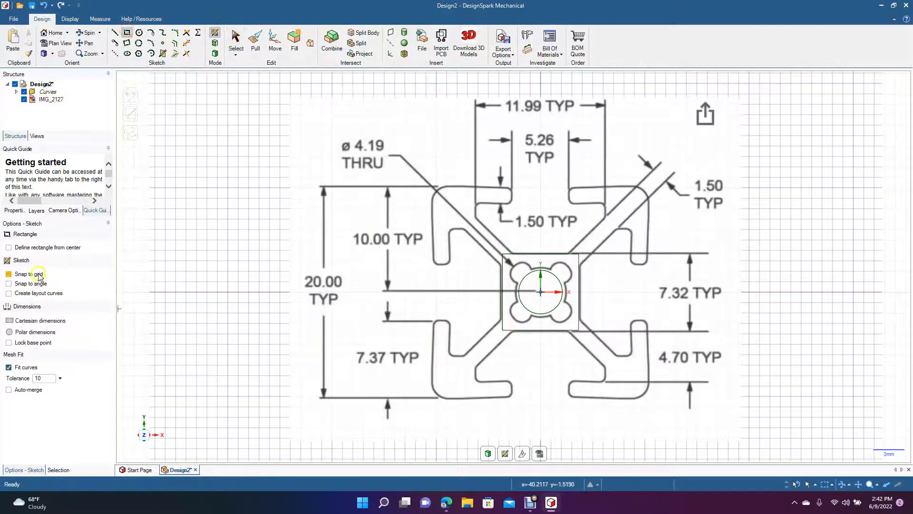
pyautogui.click(35, 248)
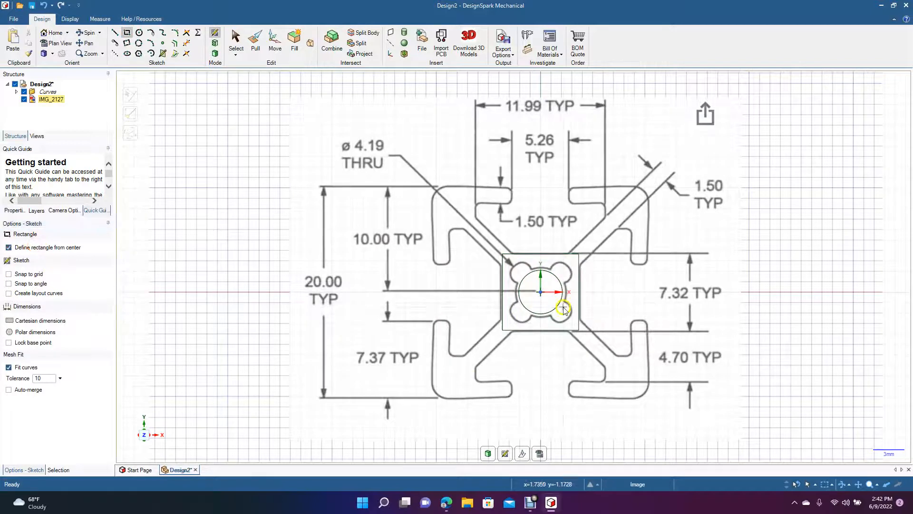
pyautogui.click(540, 292)
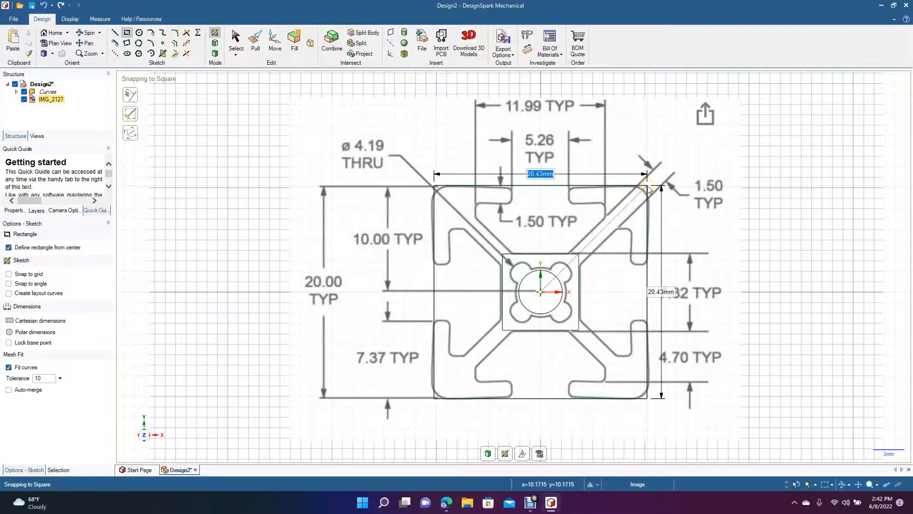
pyautogui.write('20')
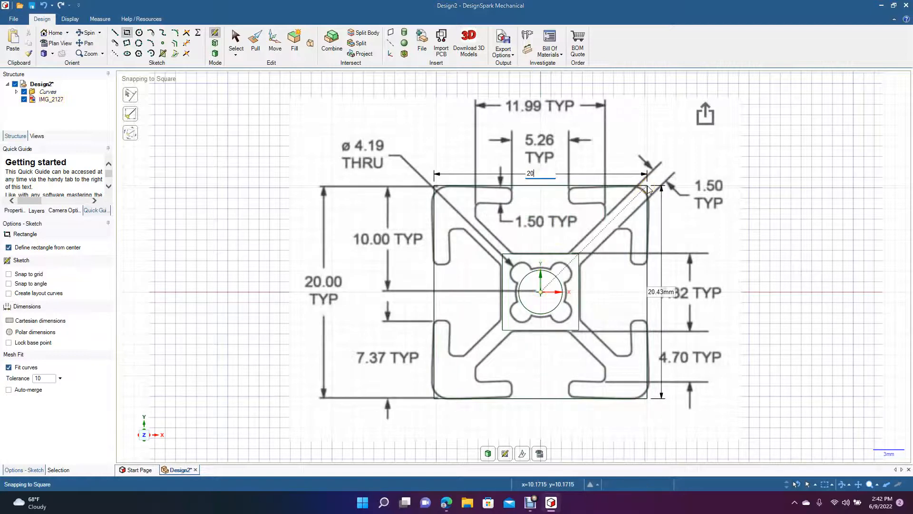
pyautogui.press('Tab')
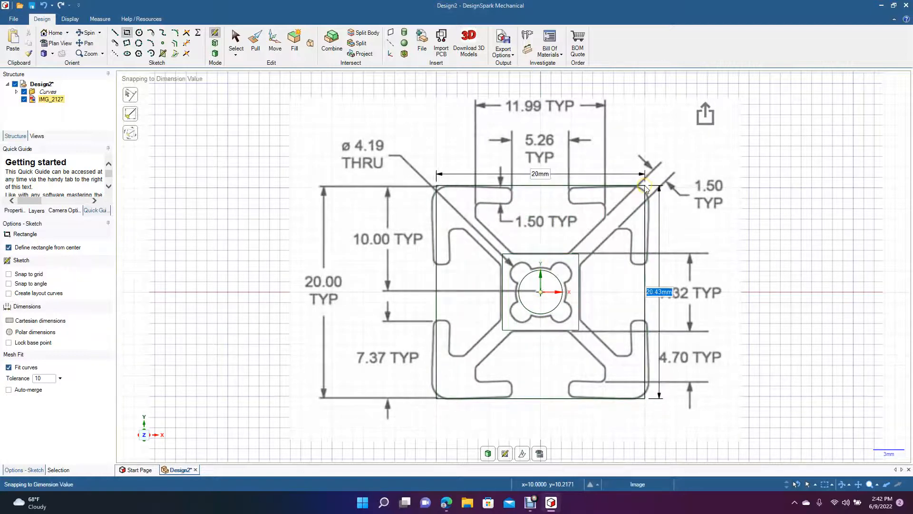
pyautogui.write('20')
pyautogui.press('Return')
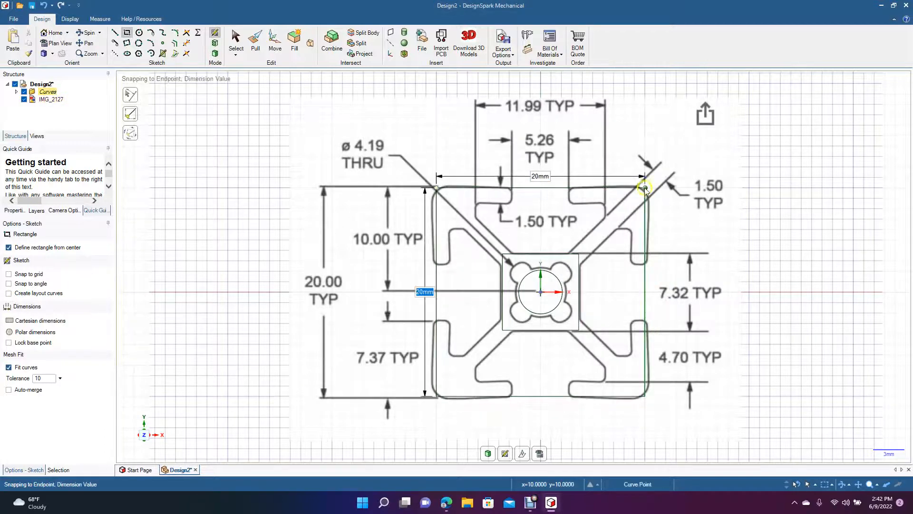
pyautogui.click(236, 42)
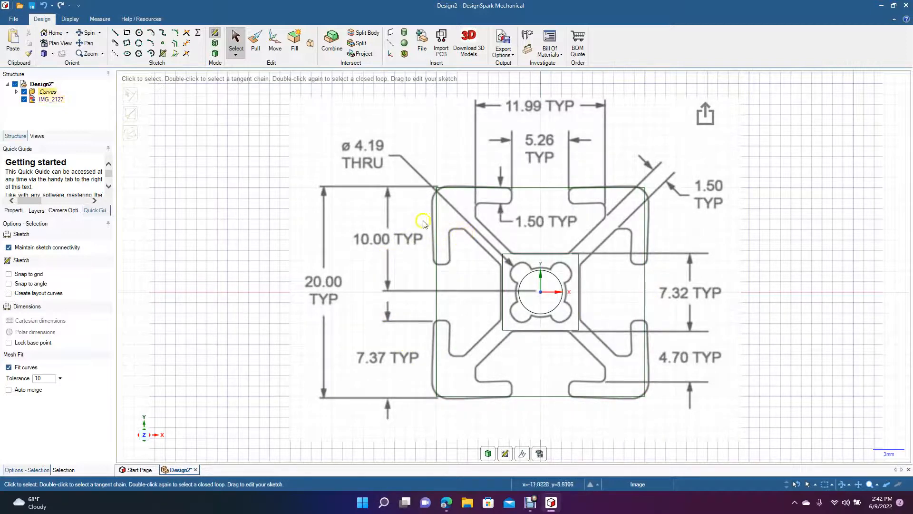
pyautogui.click(406, 207)
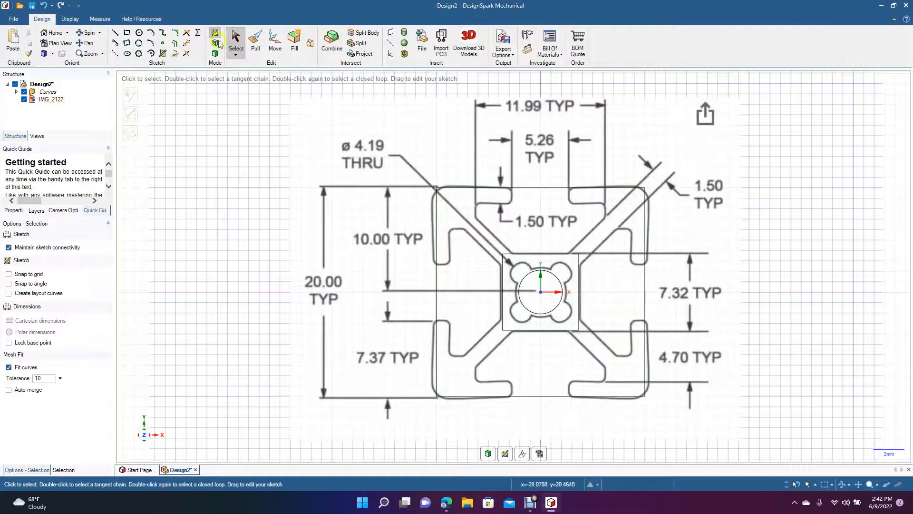
# Step: Round all four corners of the 20 mm outer square with a 2 mm radius
pyautogui.click(176, 33)
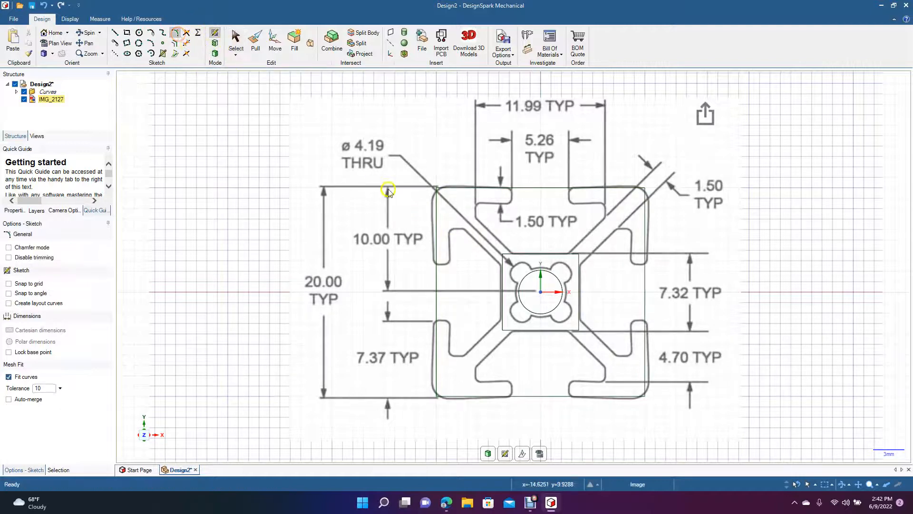
pyautogui.click(436, 200)
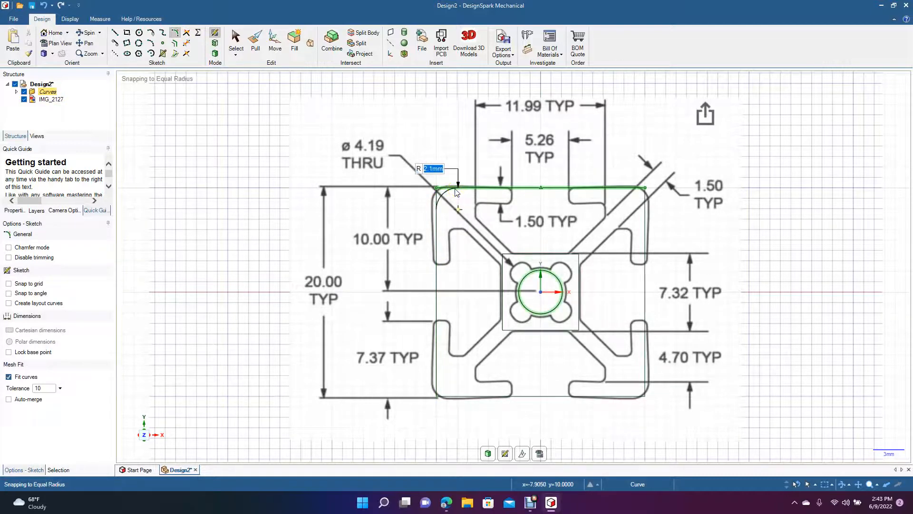
pyautogui.click(455, 191)
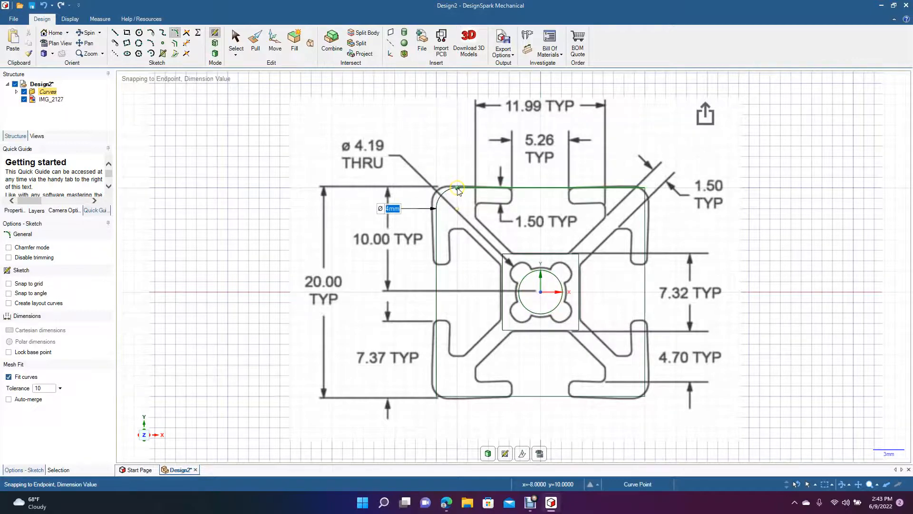
pyautogui.click(644, 200)
pyautogui.click(645, 203)
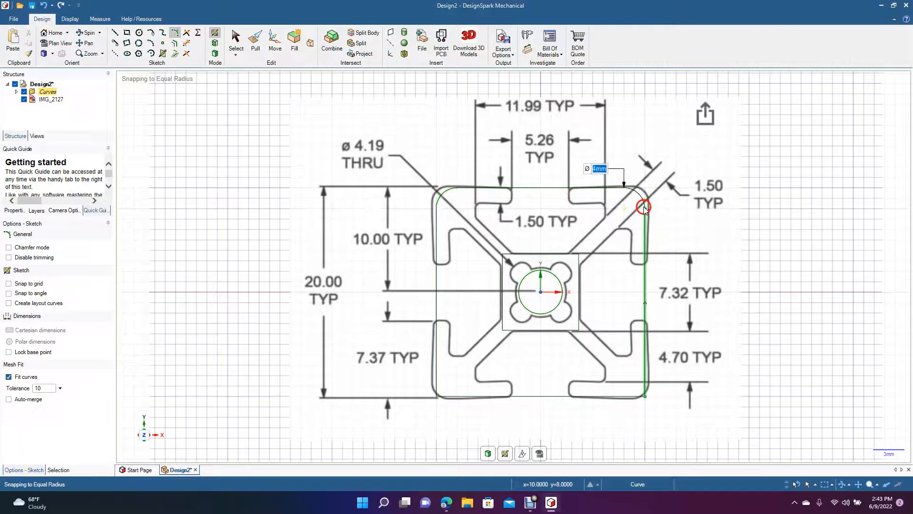
pyautogui.click(645, 375)
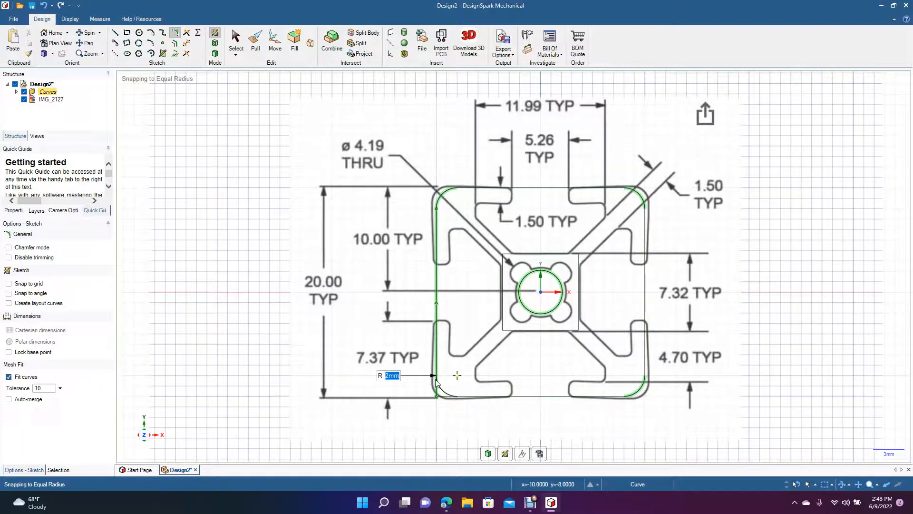
pyautogui.click(436, 381)
pyautogui.click(673, 192)
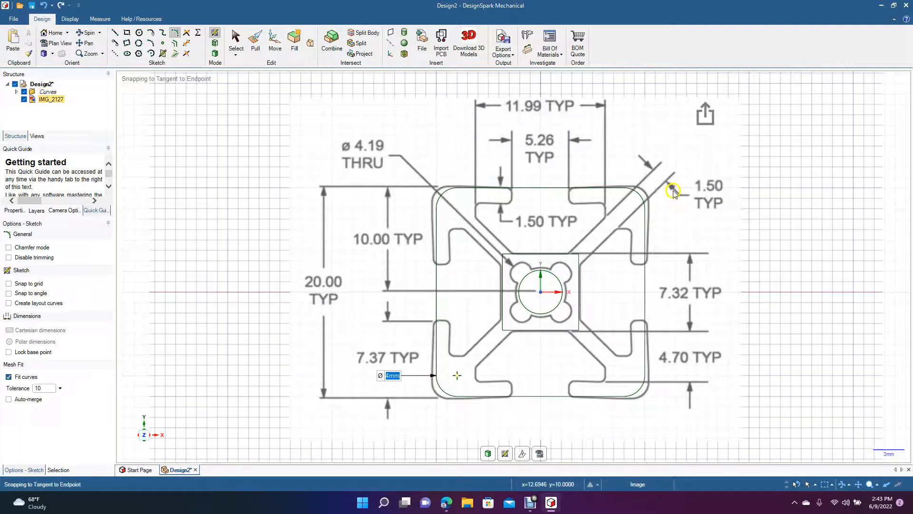
pyautogui.click(235, 41)
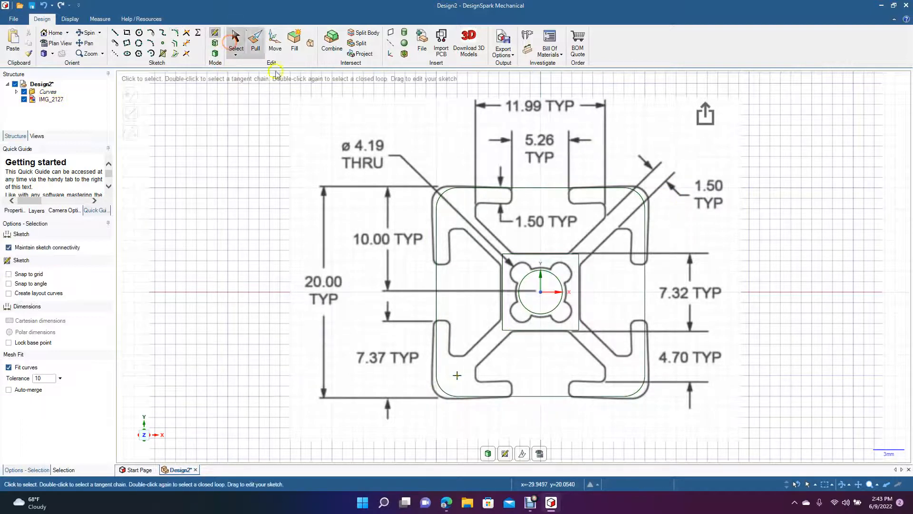
pyautogui.click(433, 278)
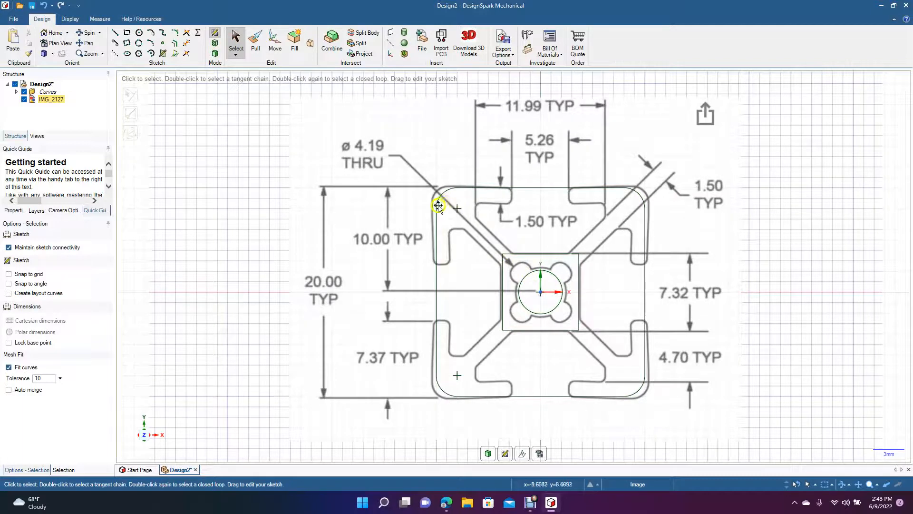
pyautogui.click(437, 309)
pyautogui.click(442, 340)
pyautogui.click(457, 235)
pyautogui.click(436, 222)
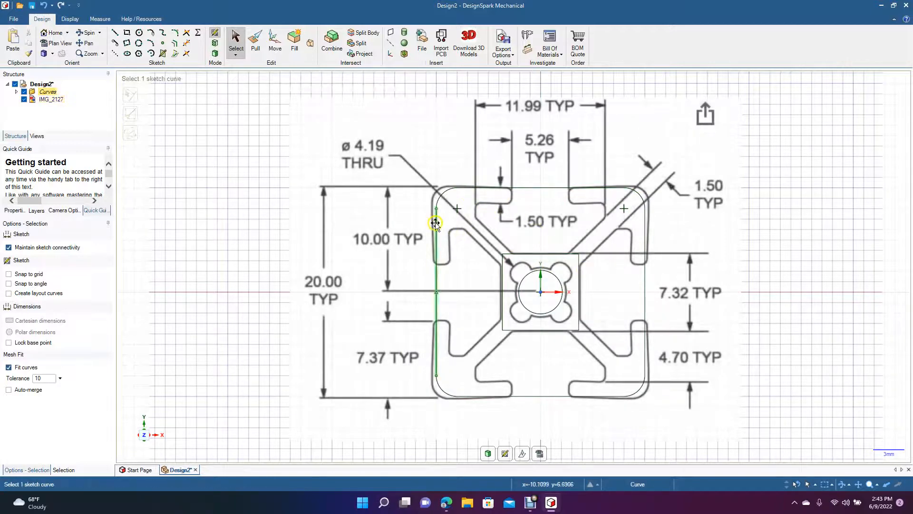
pyautogui.click(435, 223)
pyautogui.click(435, 221)
pyautogui.click(507, 214)
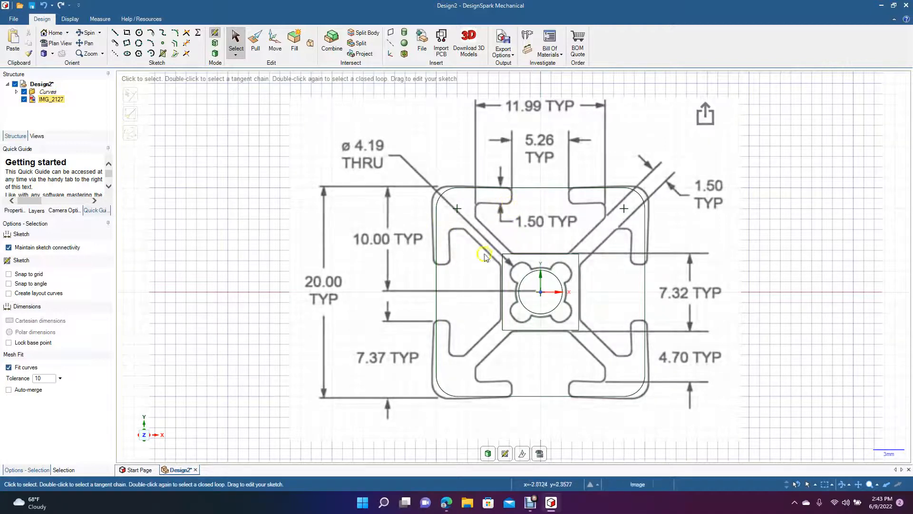
# Step: Sketch a vertical line about 19.55 mm long upward from the origin and set it as the mirror line
pyautogui.click(112, 31)
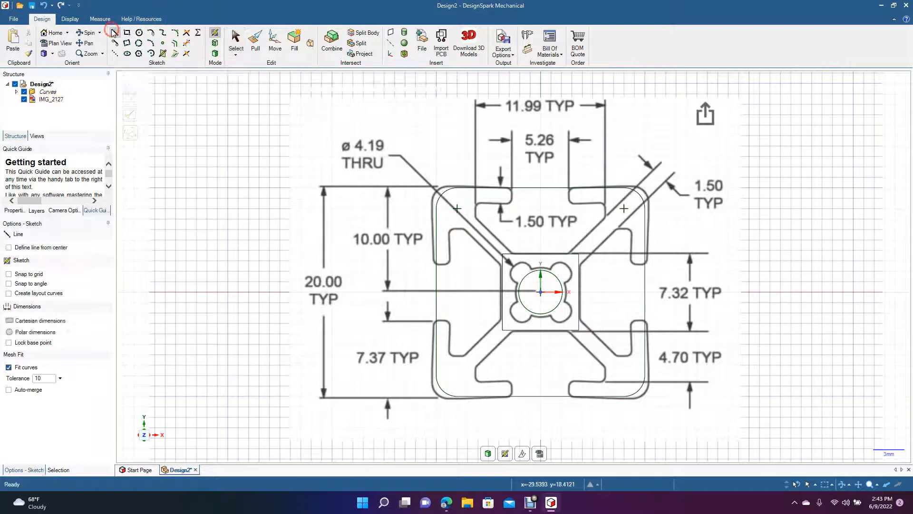
pyautogui.click(542, 293)
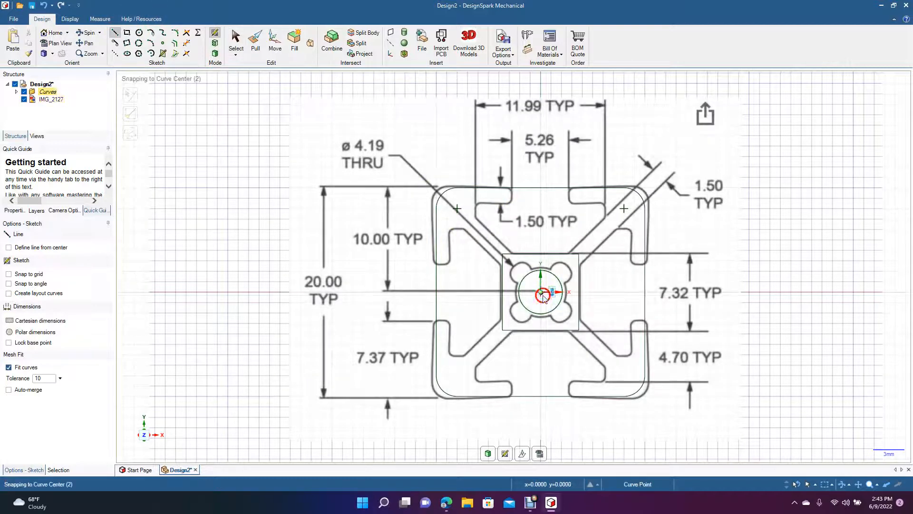
pyautogui.click(546, 120)
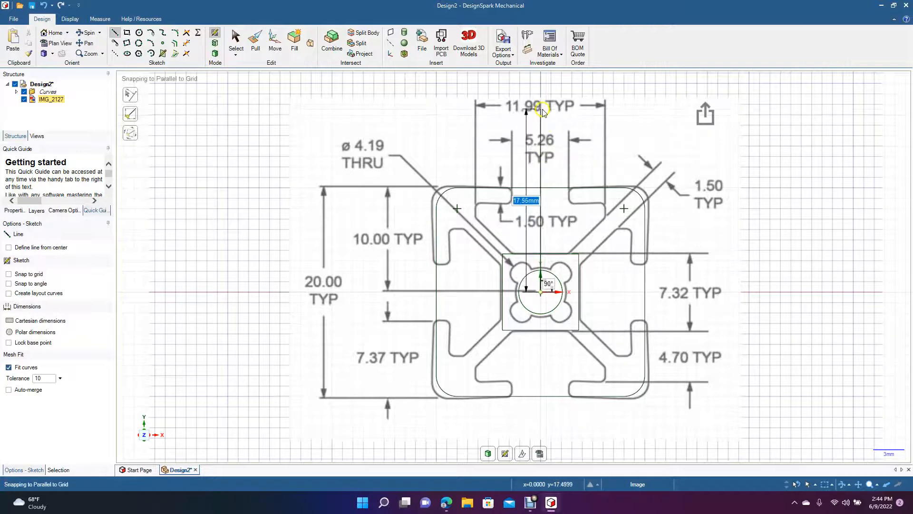
pyautogui.click(541, 89)
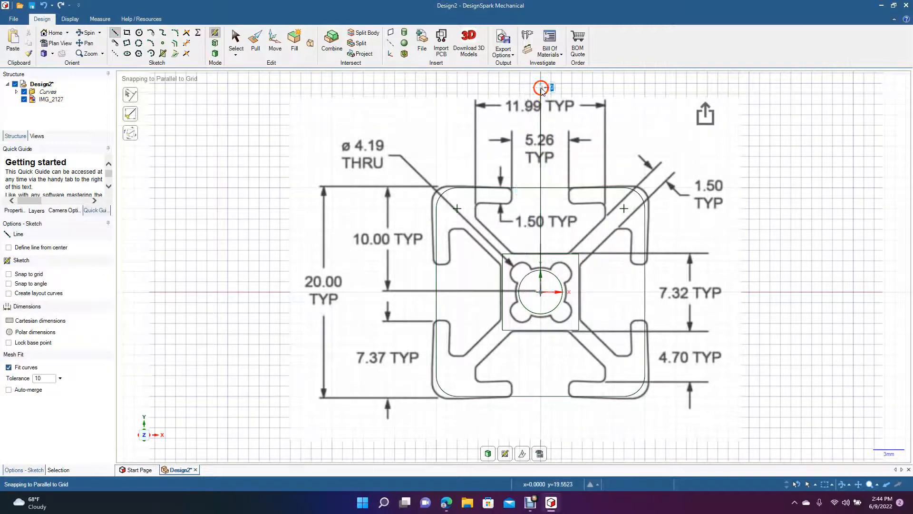
pyautogui.click(233, 46)
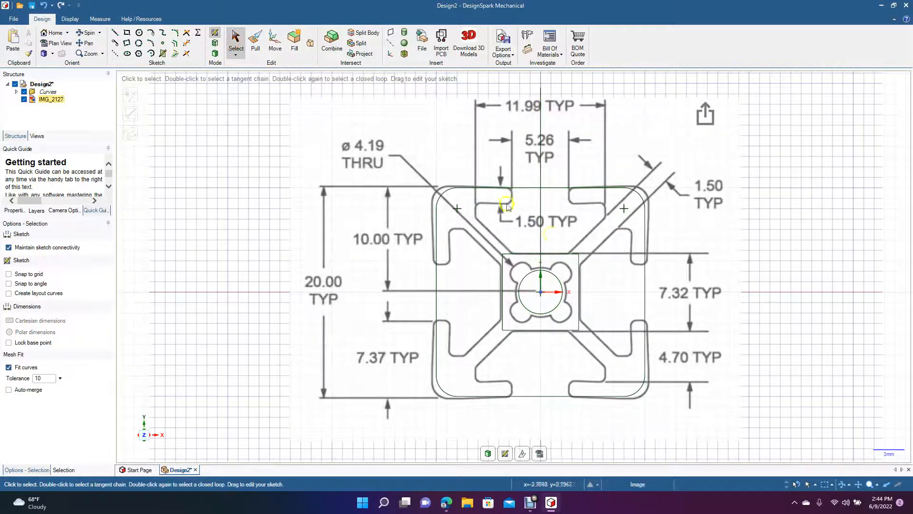
pyautogui.click(541, 212)
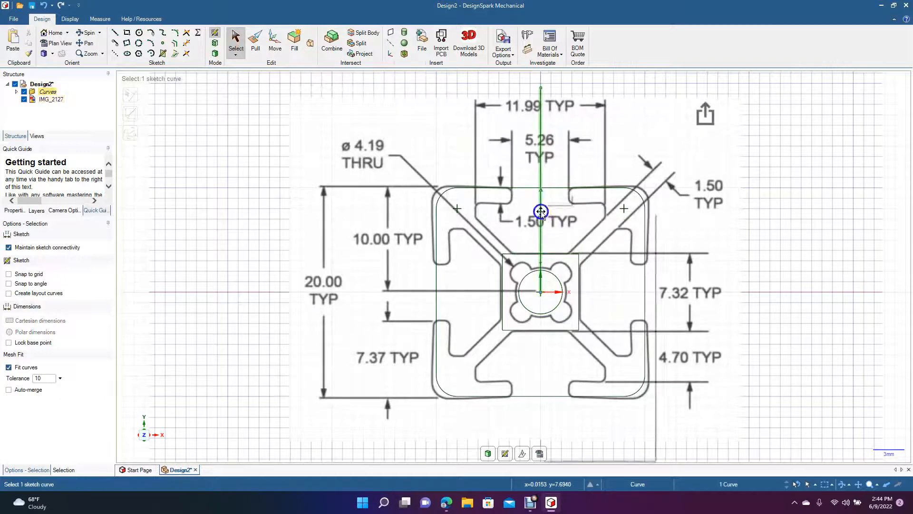
pyautogui.rightClick(541, 212)
pyautogui.click(569, 217)
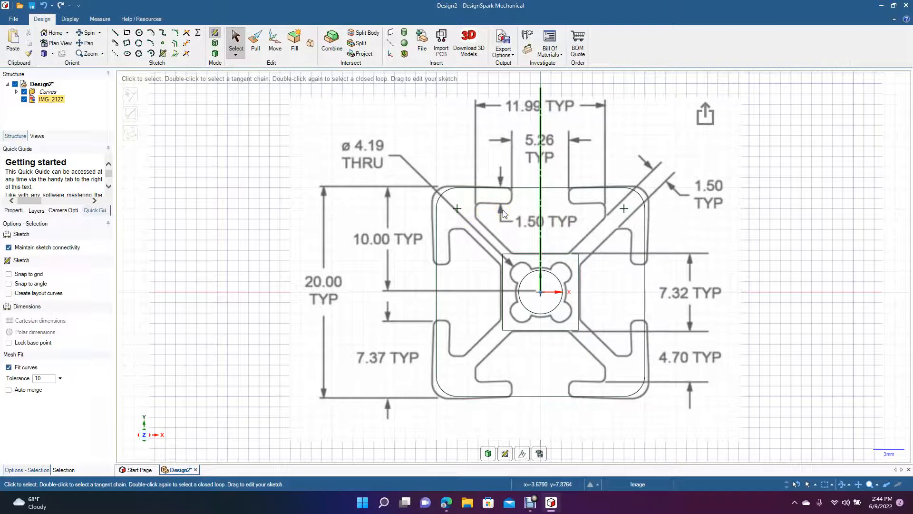
# Step: Offset the vertical mirror line by 2.63 mm to mark the sides of the 5.26 mm slot opening
pyautogui.click(175, 44)
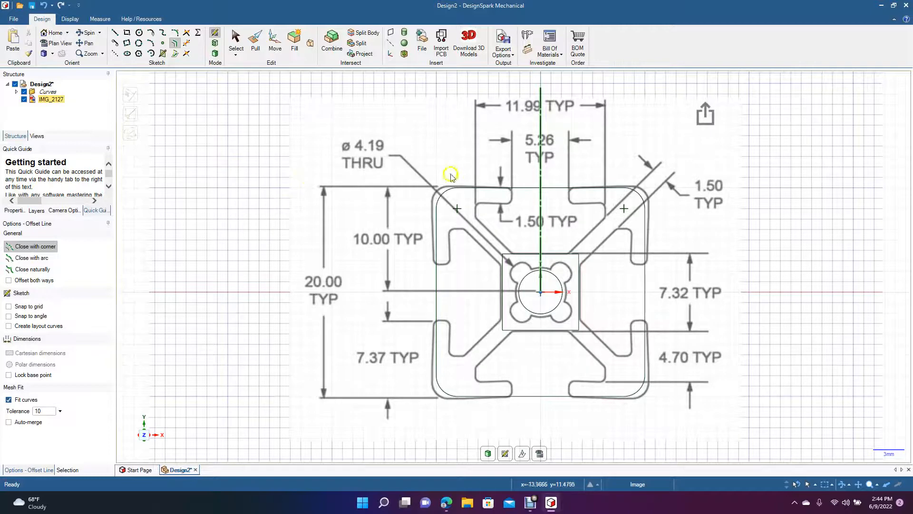
pyautogui.click(544, 206)
pyautogui.click(541, 202)
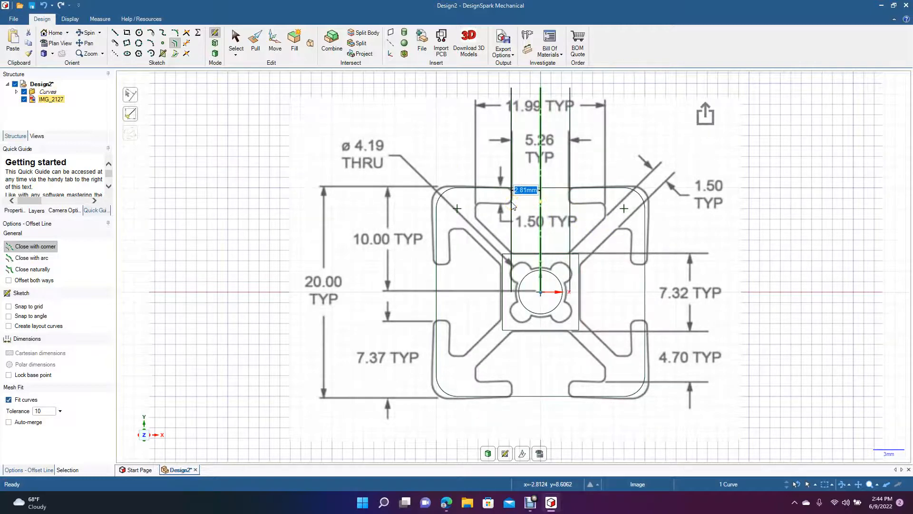
pyautogui.write('2.63')
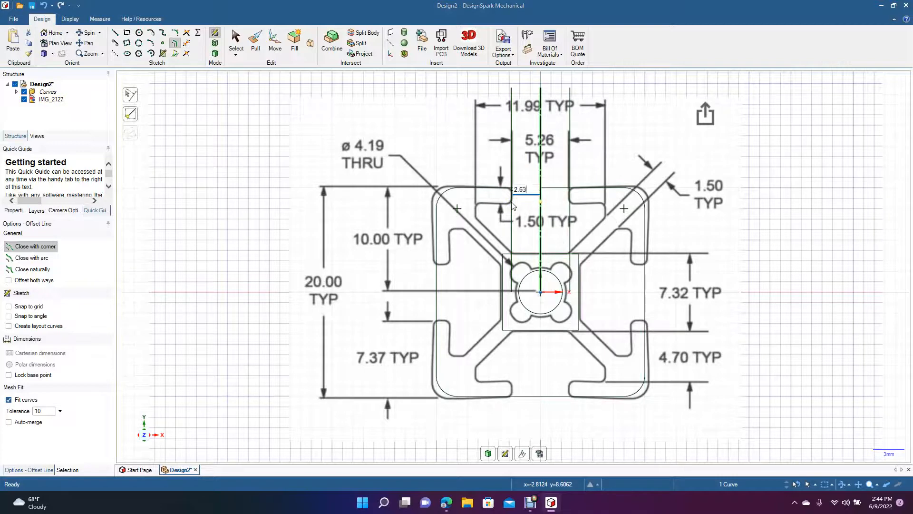
pyautogui.click(513, 205)
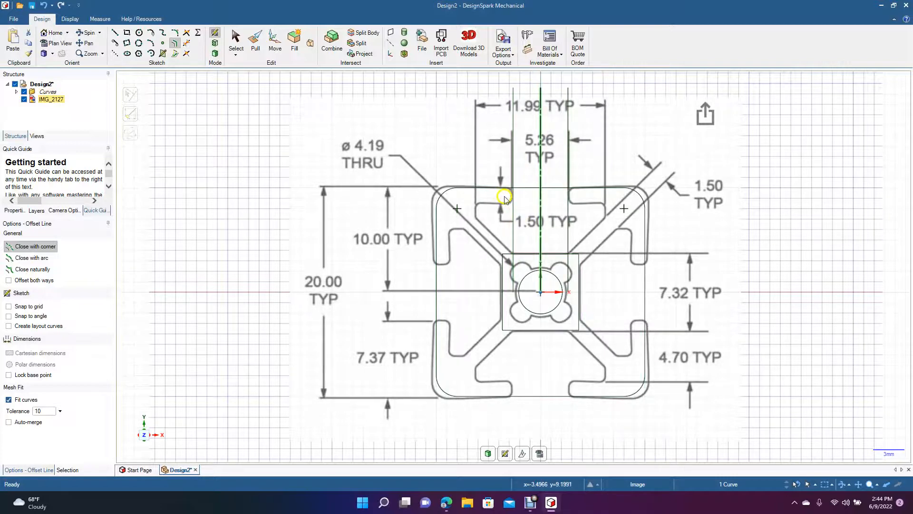
pyautogui.click(495, 188)
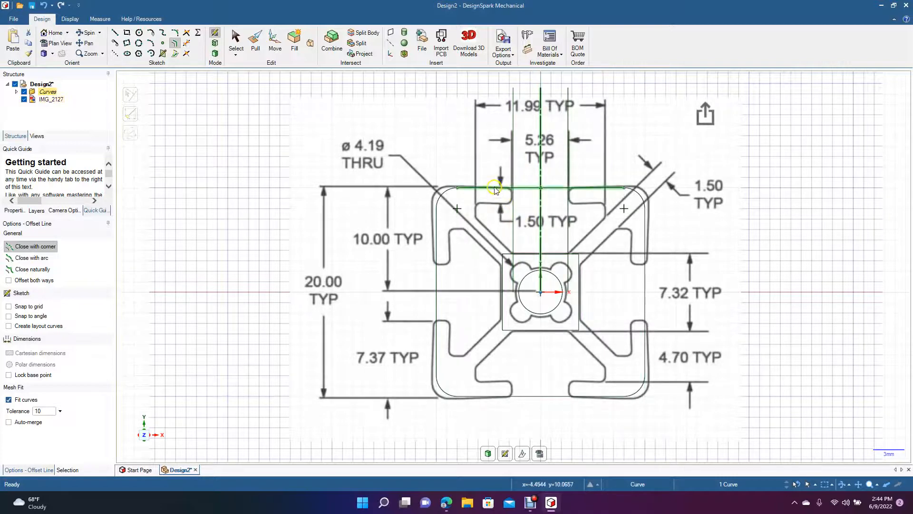
pyautogui.click(511, 210)
pyautogui.click(512, 209)
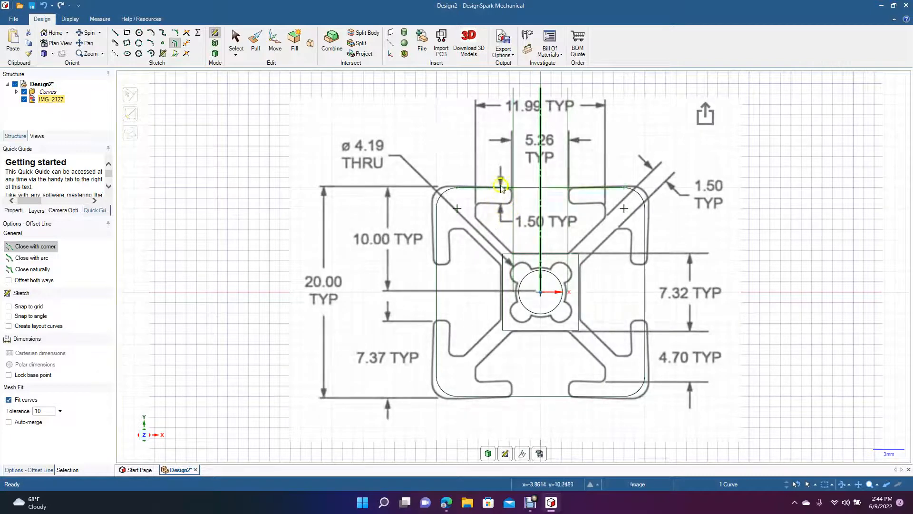
pyautogui.click(524, 254)
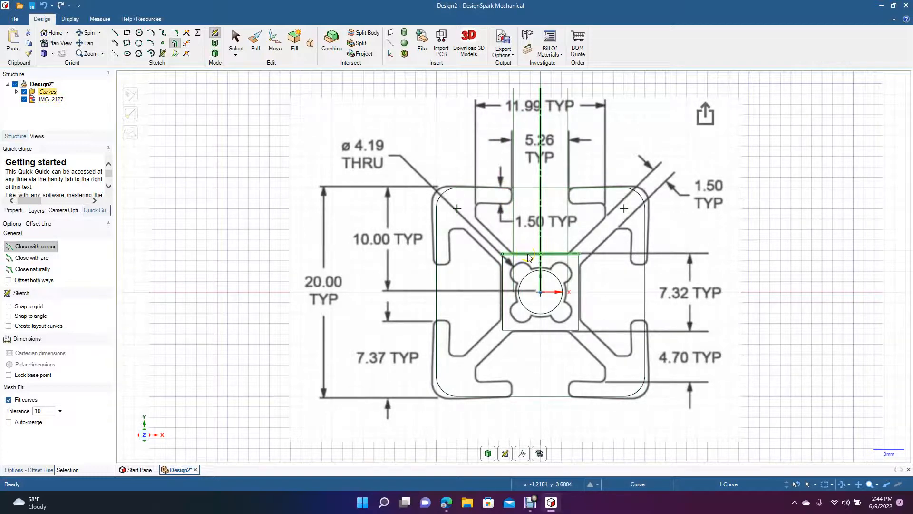
pyautogui.click(611, 377)
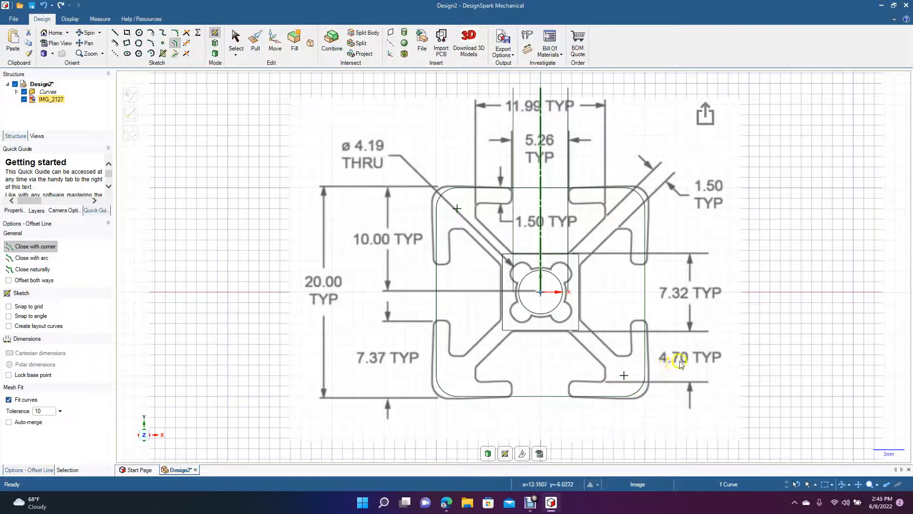
# Step: Offset the upper edge of the central 7.32 mm square upward by 4.70 mm
pyautogui.click(533, 257)
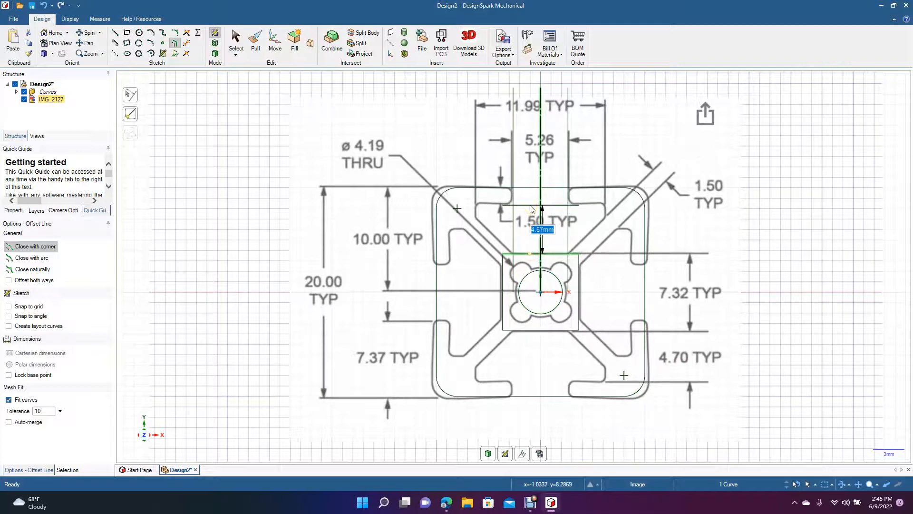
pyautogui.write('4')
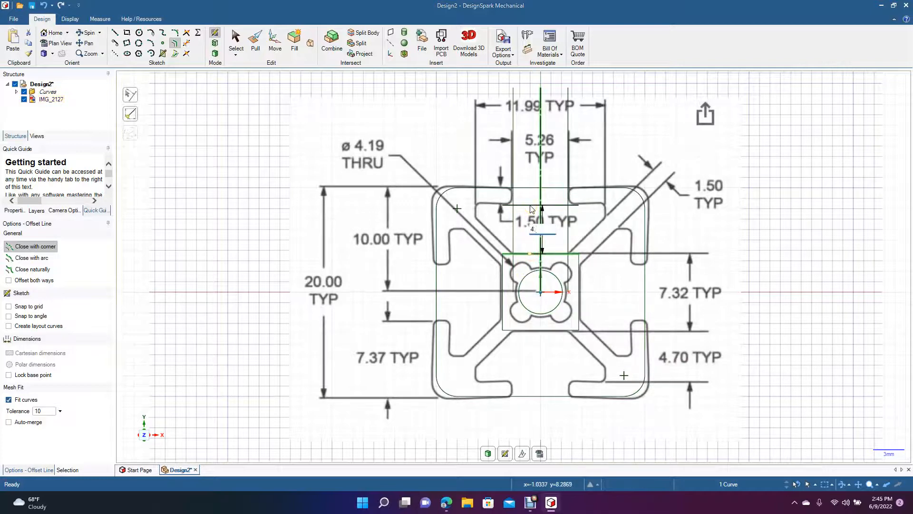
pyautogui.write('.70')
pyautogui.press('Return')
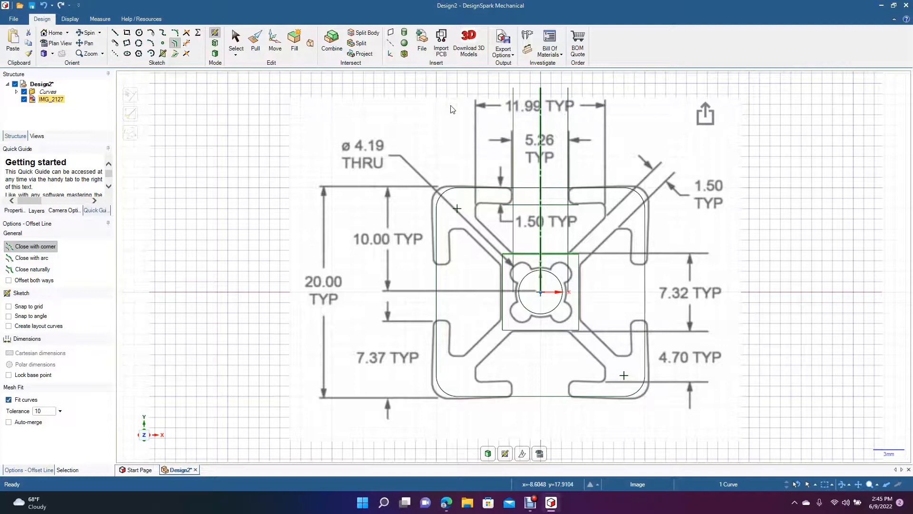
# Step: Offset the vertical mirror line by 5.995 mm to mark the sides of the 11.99 mm wide inner slot
pyautogui.click(541, 180)
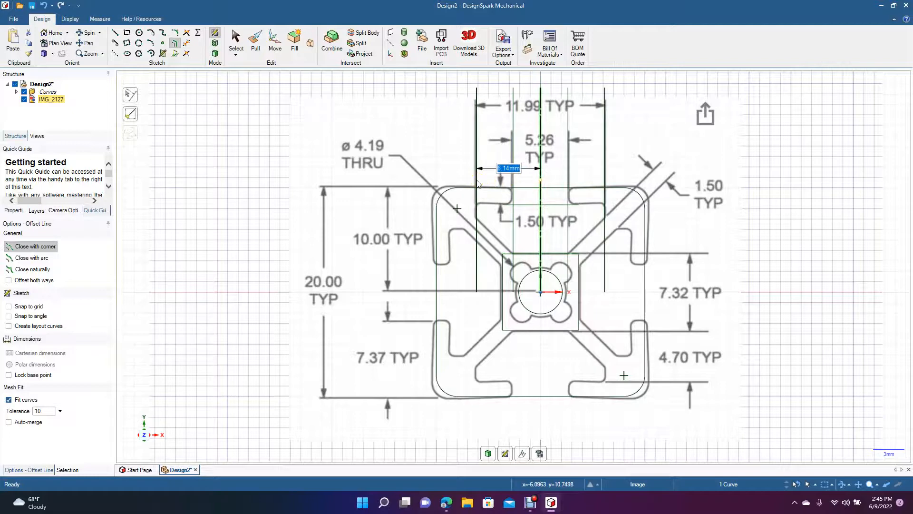
pyautogui.write('5.995')
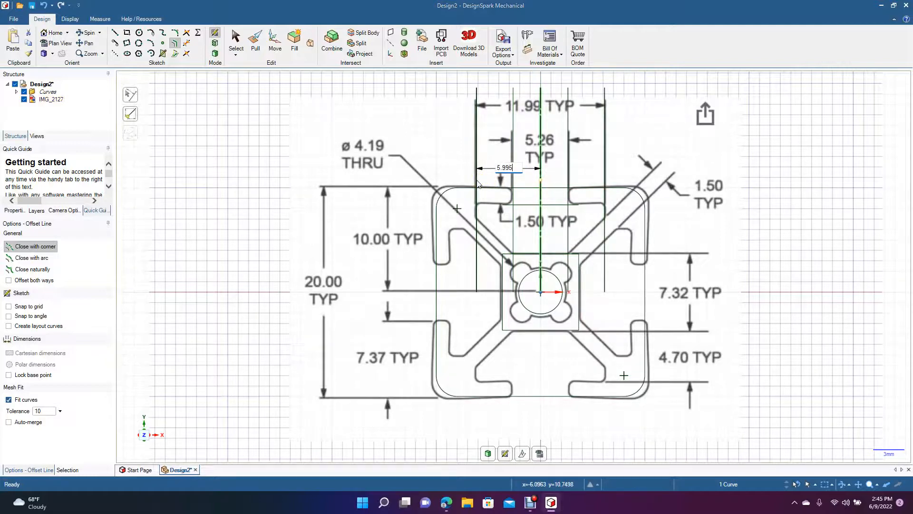
pyautogui.click(479, 181)
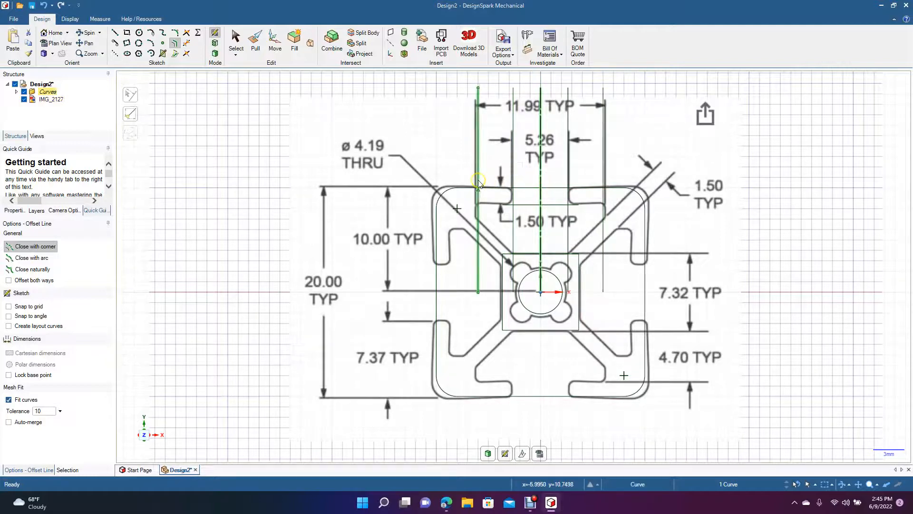
pyautogui.click(511, 205)
pyautogui.click(502, 250)
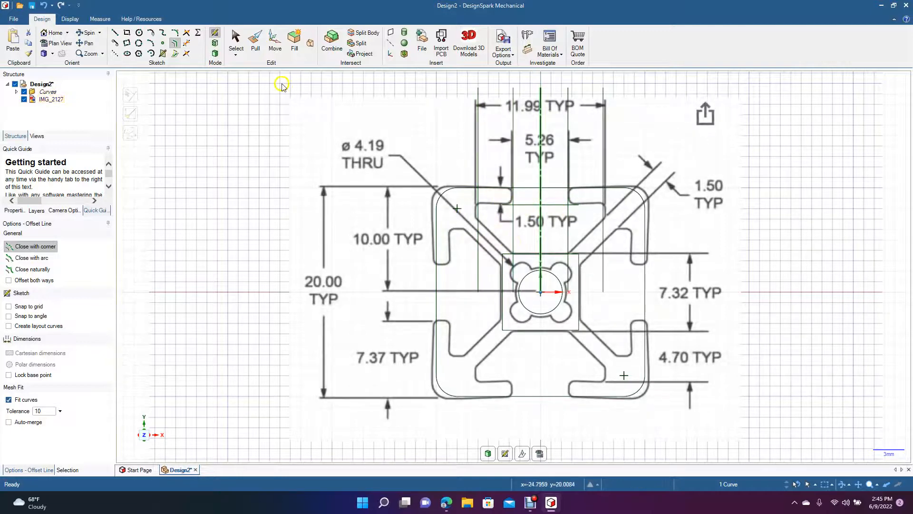
# Step: Join the 4.70 mm offset line with the 11.99 mm wide slot's side lines into closed corners at the upper slot
pyautogui.click(187, 34)
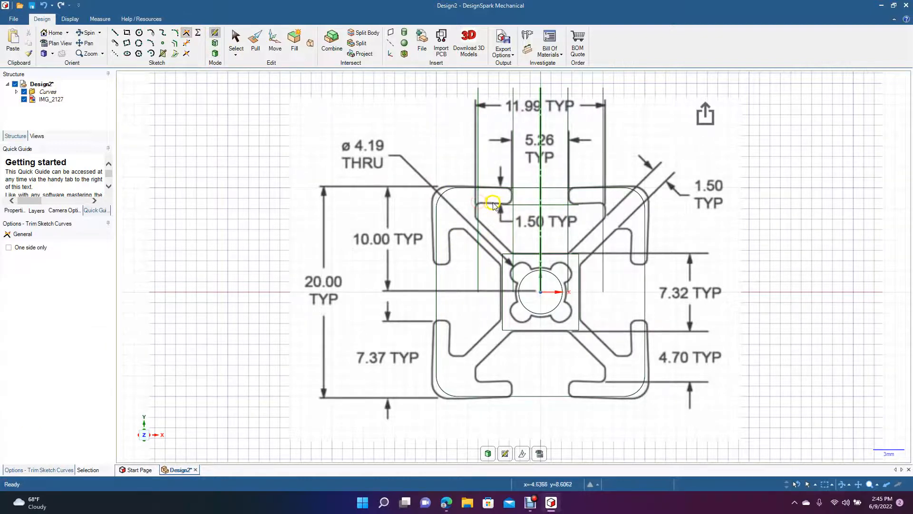
pyautogui.click(509, 206)
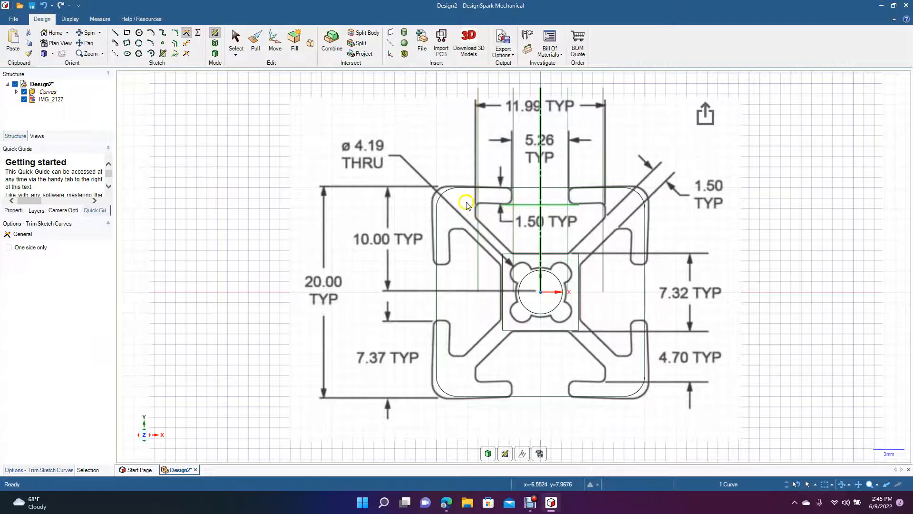
pyautogui.click(479, 209)
pyautogui.click(478, 209)
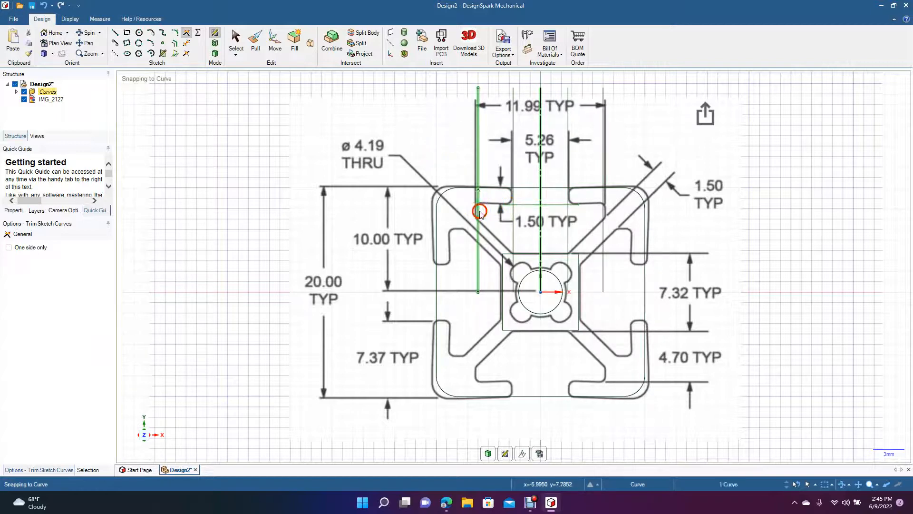
pyautogui.click(506, 206)
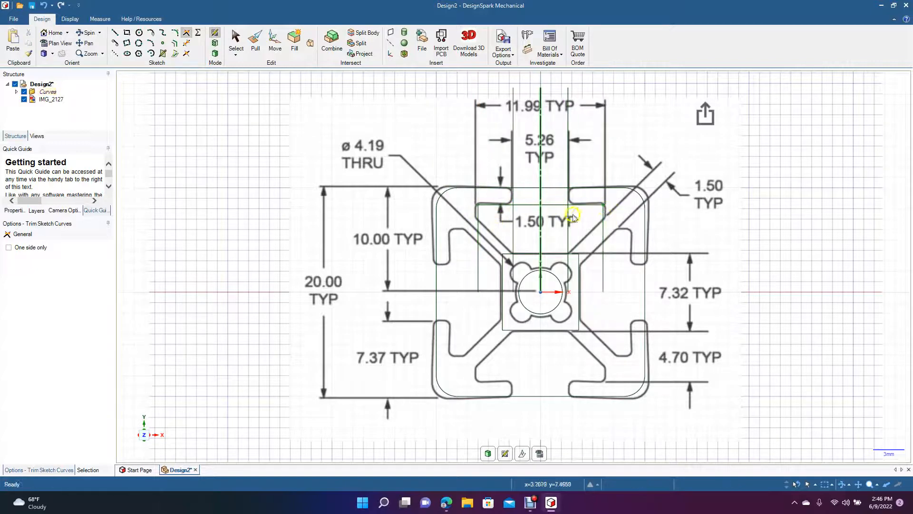
pyautogui.click(568, 195)
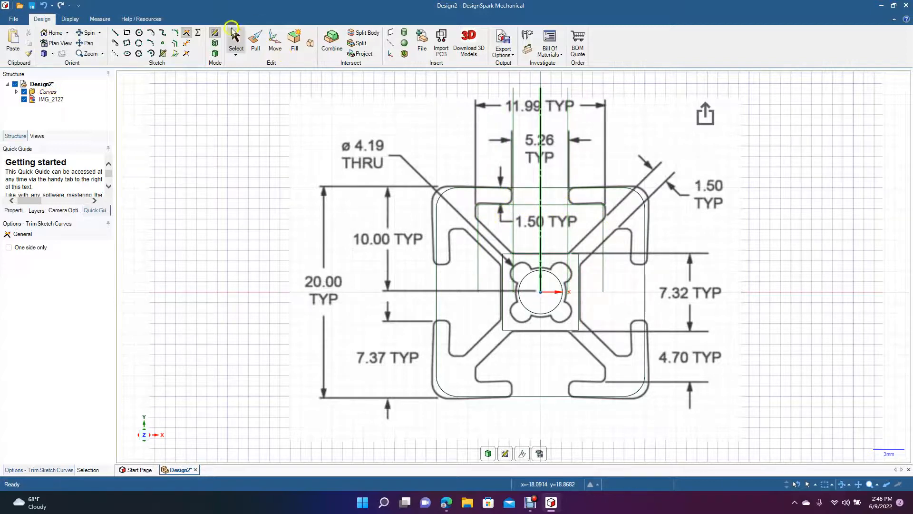
pyautogui.click(236, 40)
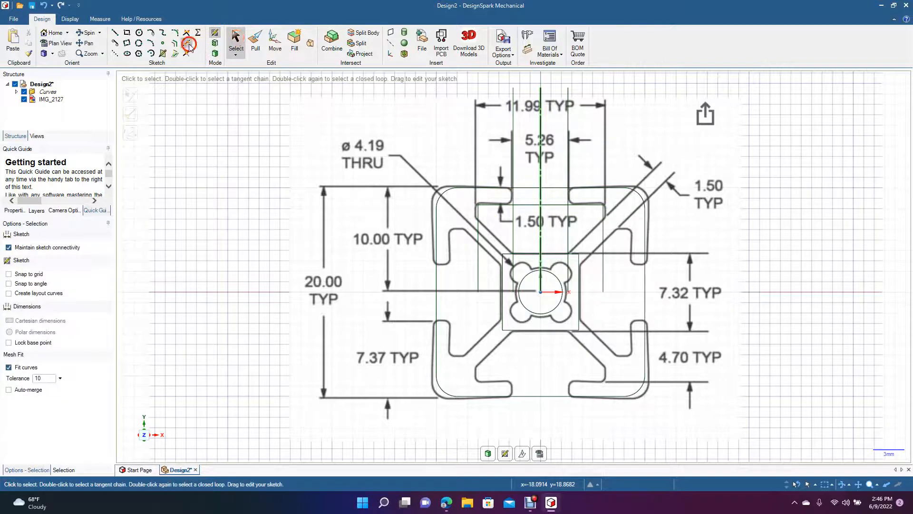
# Step: Trim the 5.26 mm opening lines above the outline and below the slot's upper edge, and remove the edge segment between them
pyautogui.click(188, 44)
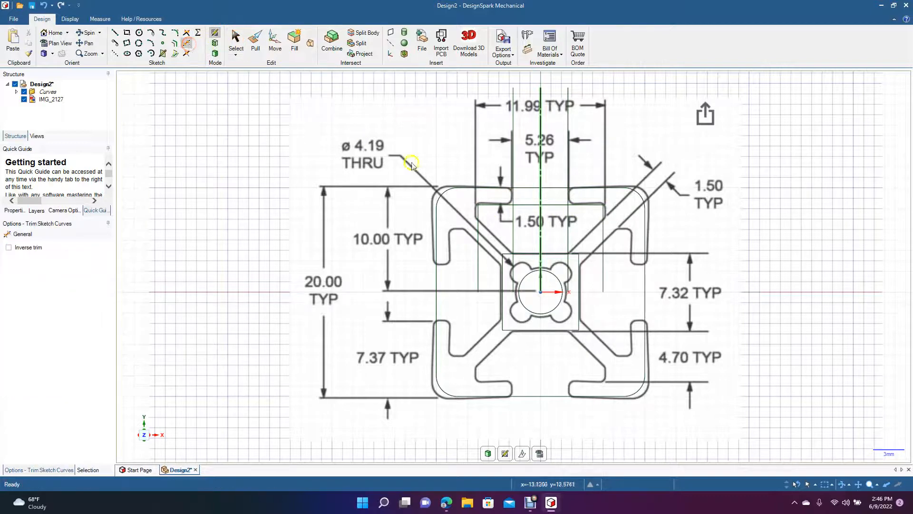
pyautogui.click(512, 177)
pyautogui.click(514, 211)
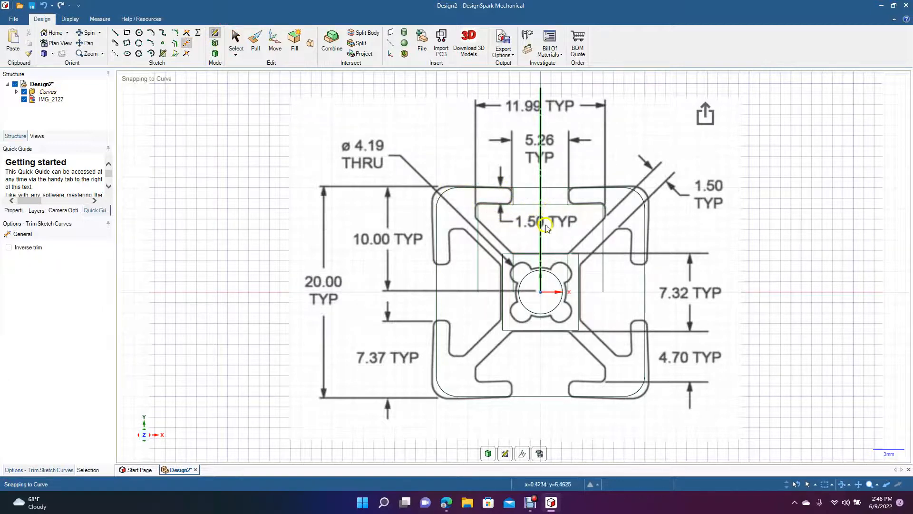
pyautogui.click(557, 207)
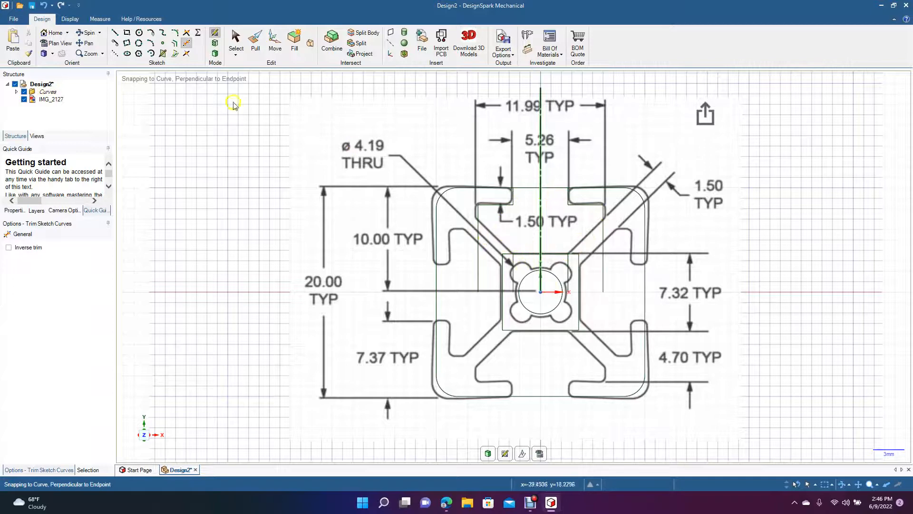
pyautogui.click(114, 32)
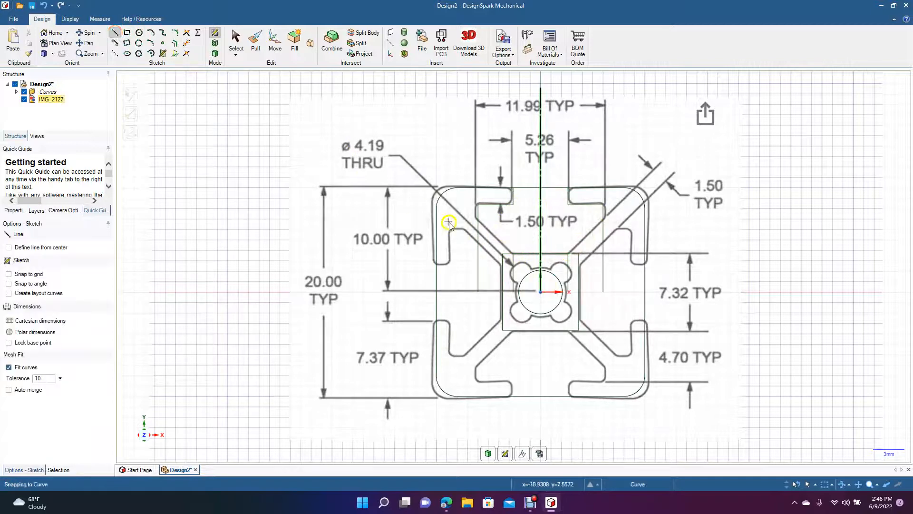
pyautogui.click(541, 292)
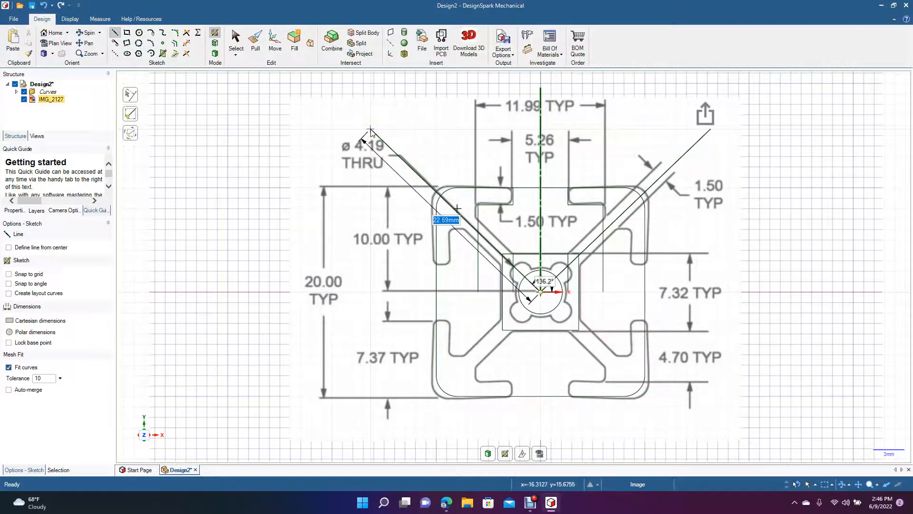
pyautogui.click(377, 130)
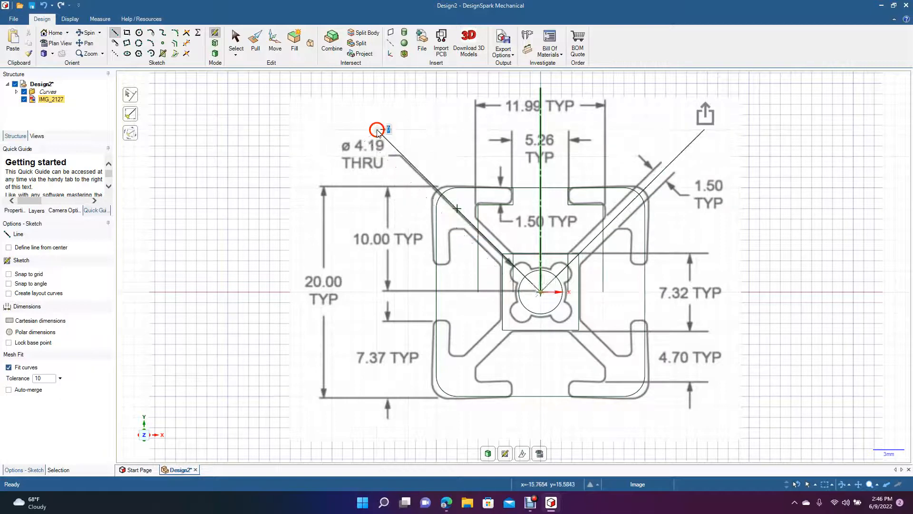
pyautogui.hotkey('ctrl', 'z')
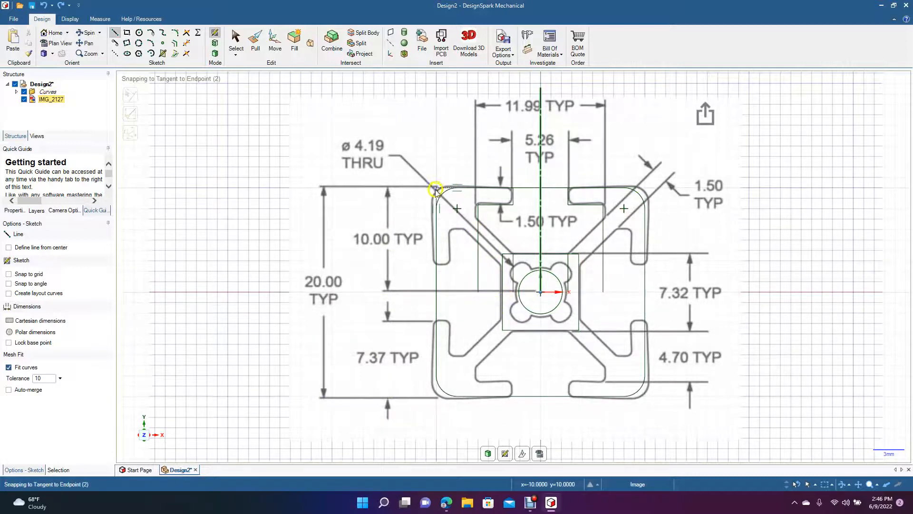
# Step: Sketch a mirrored diagonal line about 27.46 mm long at 45° from the outline's upper-left corner through the origin toward its lower-right corner
pyautogui.click(437, 189)
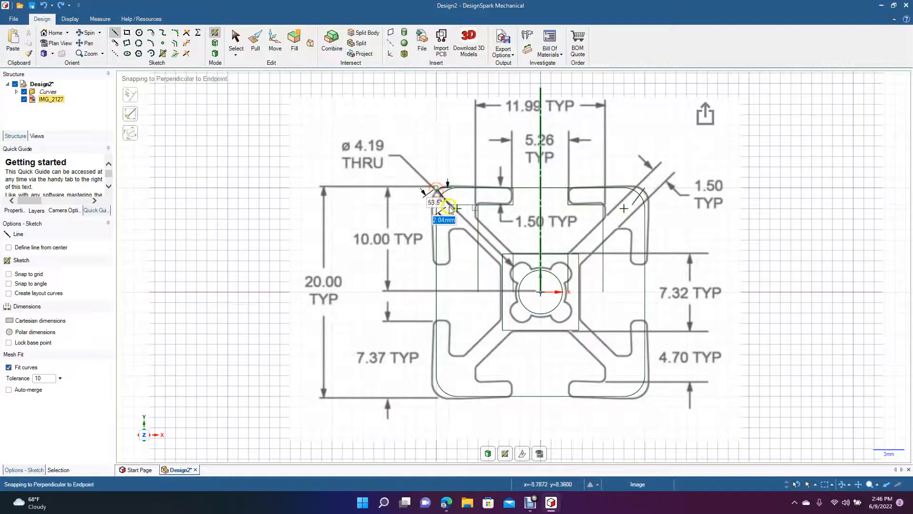
pyautogui.click(639, 390)
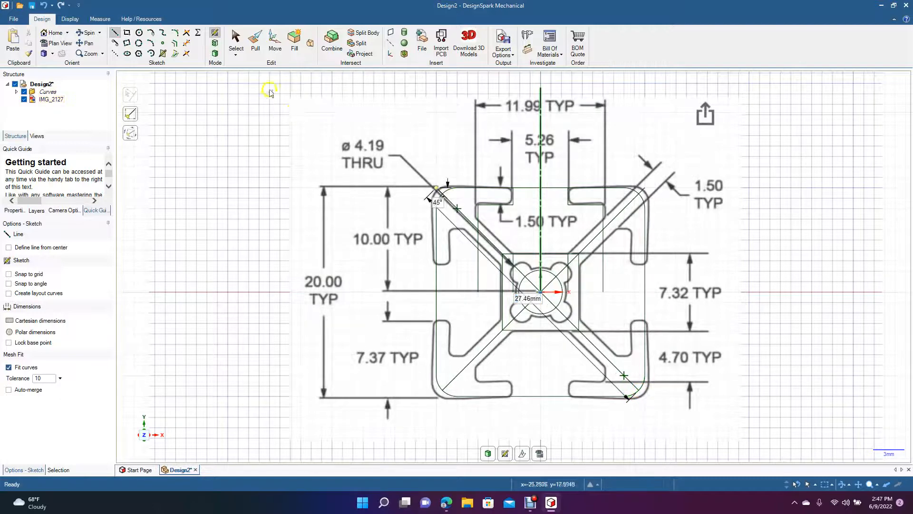
pyautogui.click(236, 41)
pyautogui.click(448, 248)
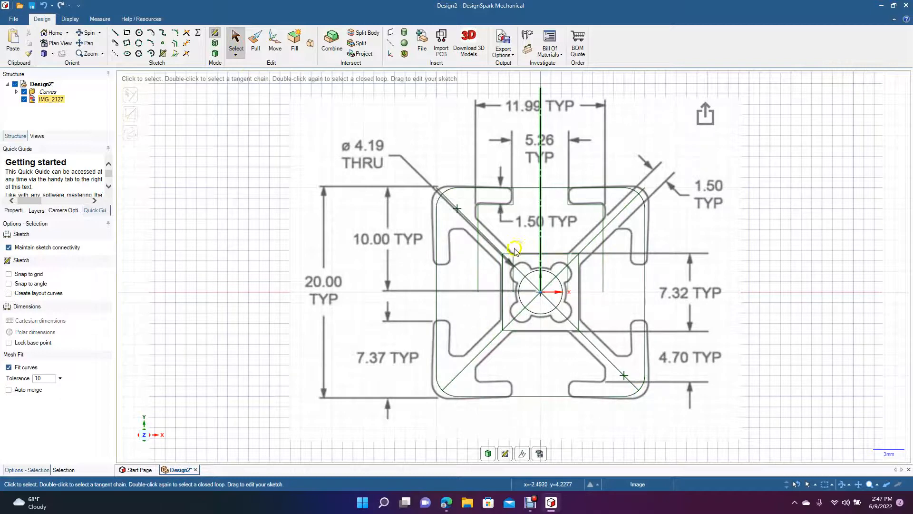
# Step: Offset the diagonal line by 0.75 mm toward the upper slot to mark one side of the 1.50 mm web
pyautogui.click(488, 244)
pyautogui.click(176, 43)
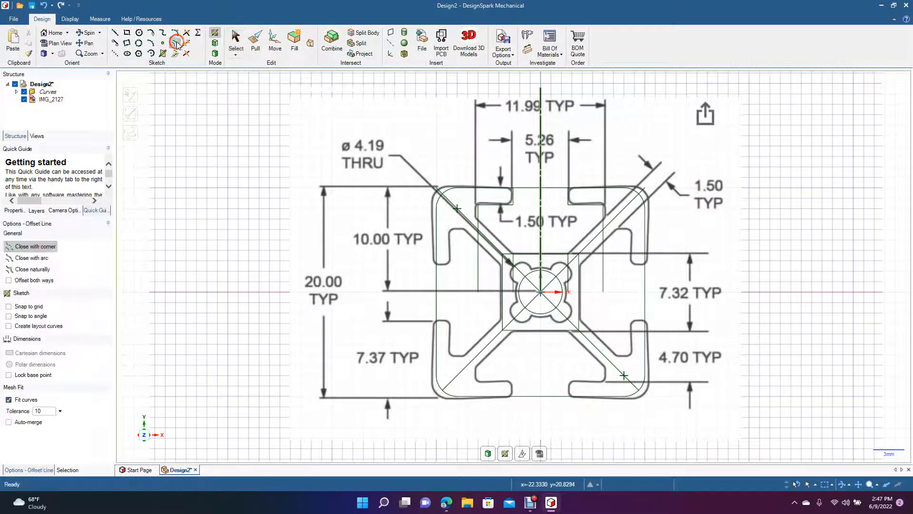
pyautogui.click(496, 248)
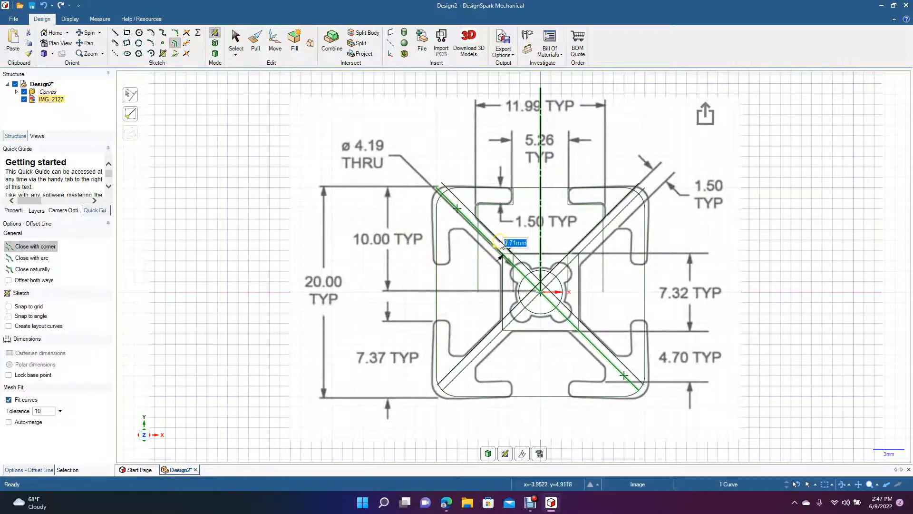
pyautogui.press('BackSpace')
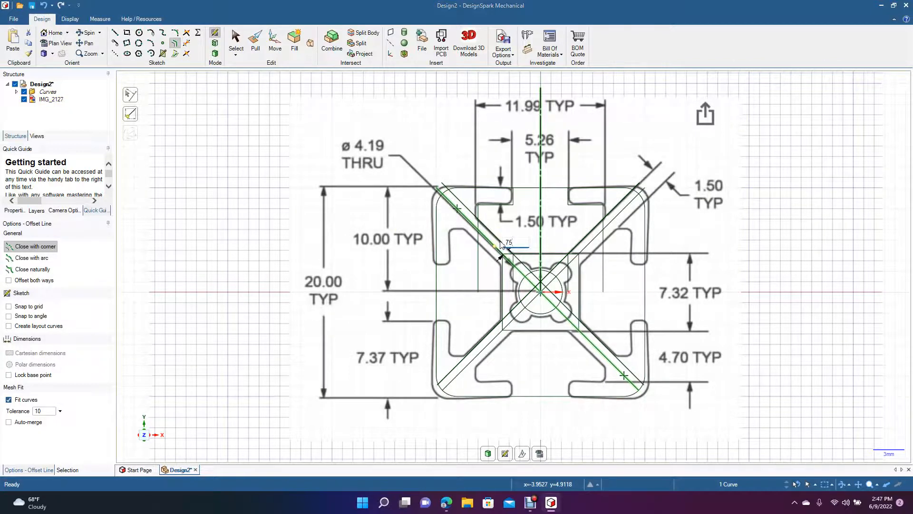
pyautogui.write('75')
pyautogui.press('Return')
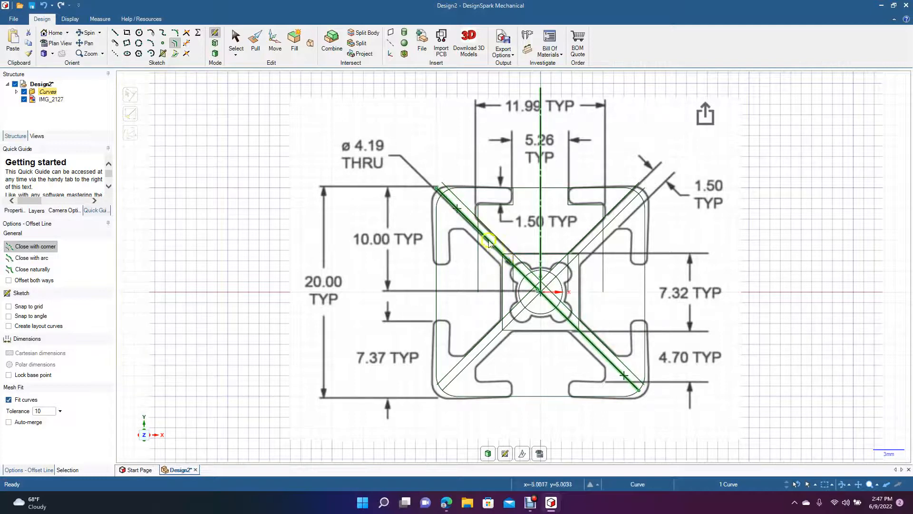
pyautogui.click(557, 270)
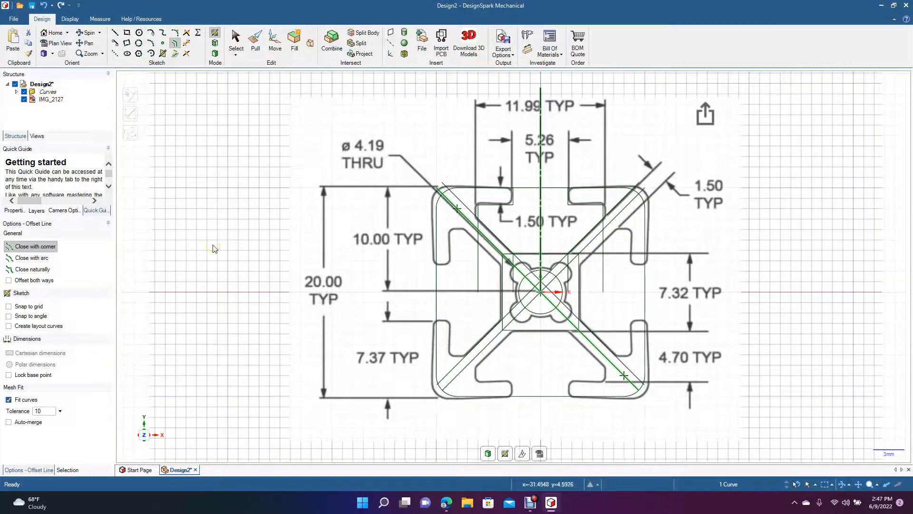
# Step: Move the reference image about 42.78 mm to the right of the sketch, and shift it back left about 6.48 mm
pyautogui.scroll(-5, 213, 248)
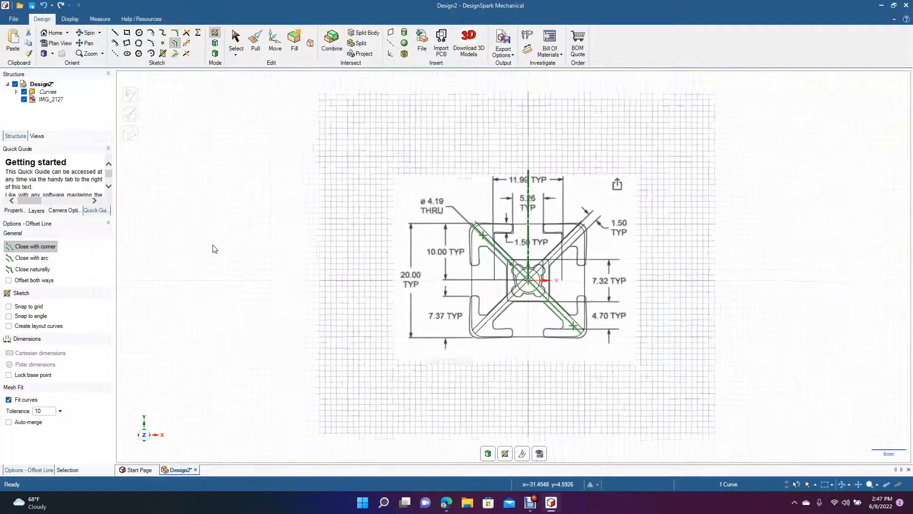
pyautogui.click(233, 40)
pyautogui.click(456, 187)
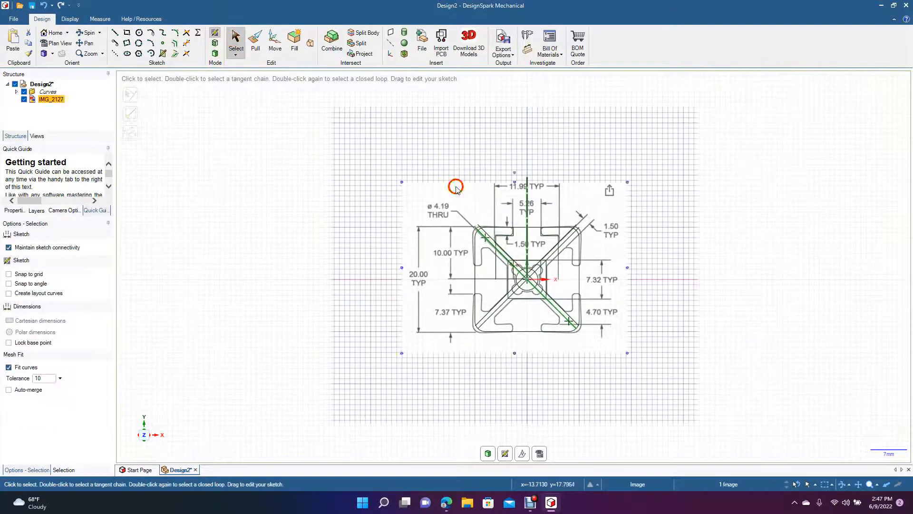
pyautogui.click(275, 39)
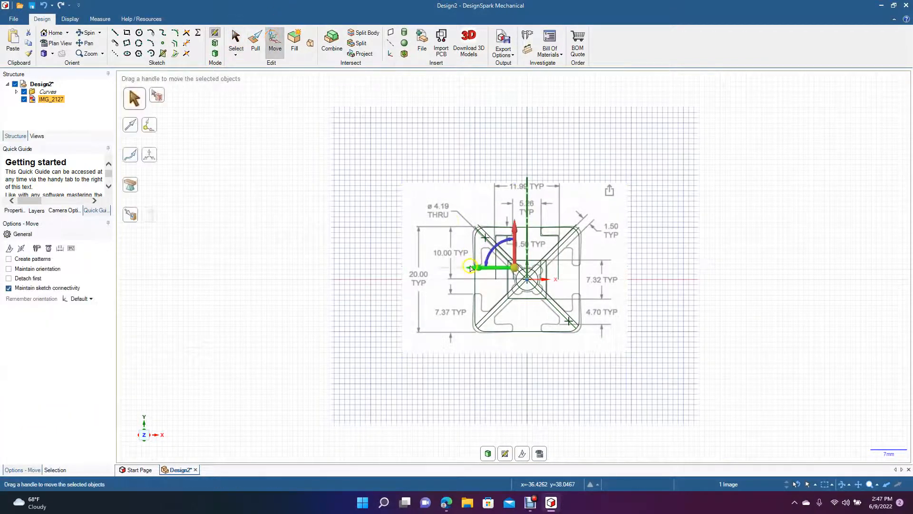
pyautogui.moveTo(471, 268); pyautogui.dragTo(694, 273)
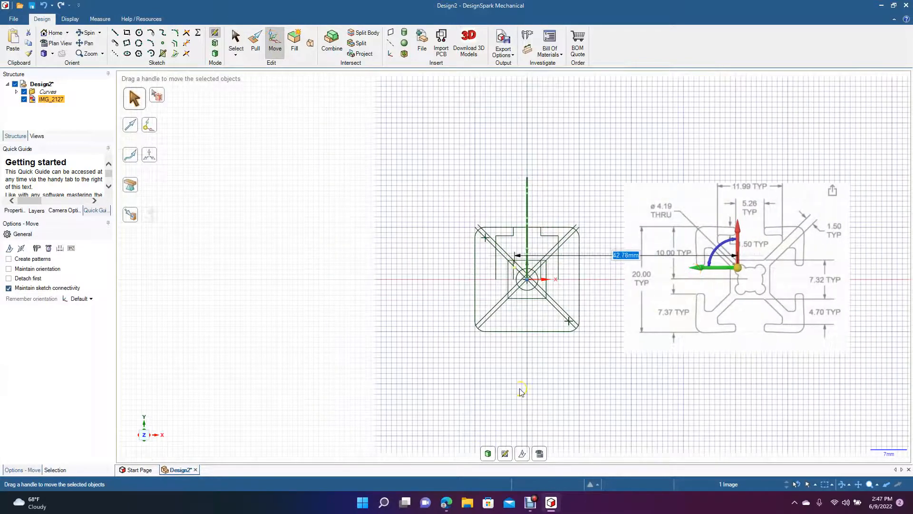
pyautogui.scroll(4, 521, 391)
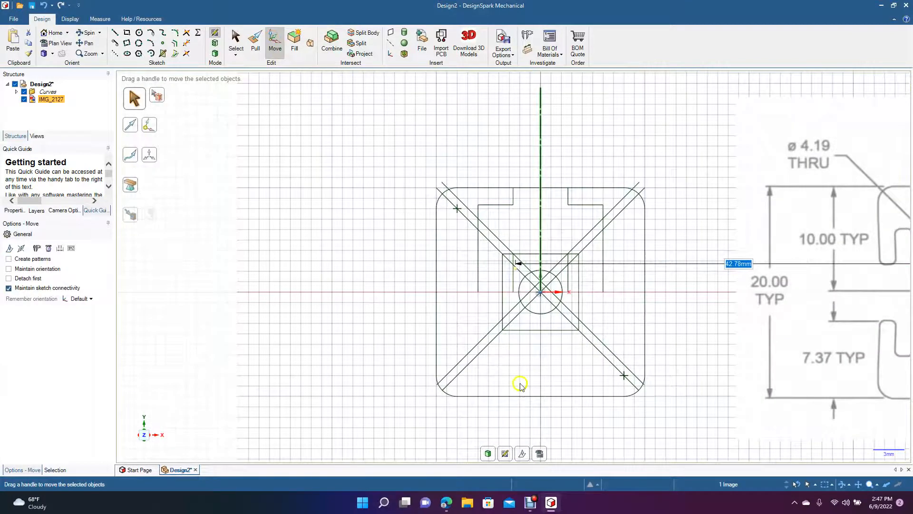
pyautogui.click(808, 234)
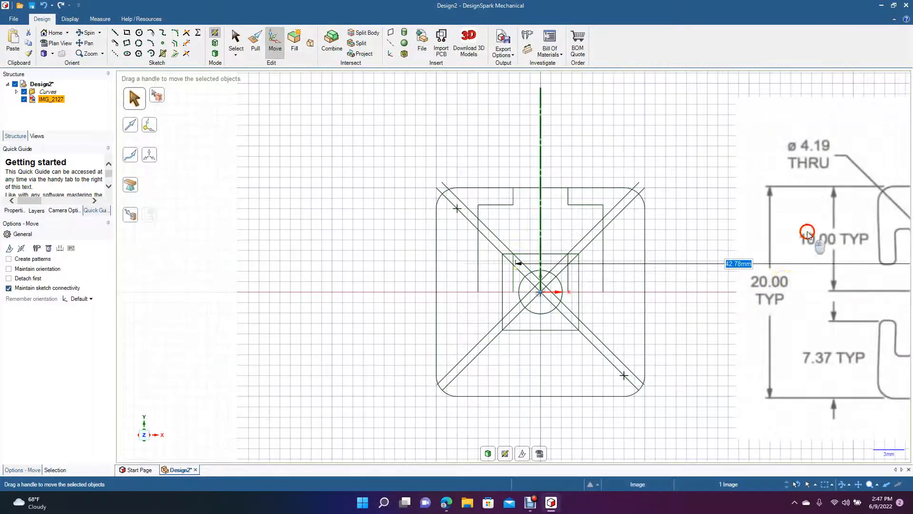
pyautogui.moveTo(773, 230); pyautogui.dragTo(704, 242)
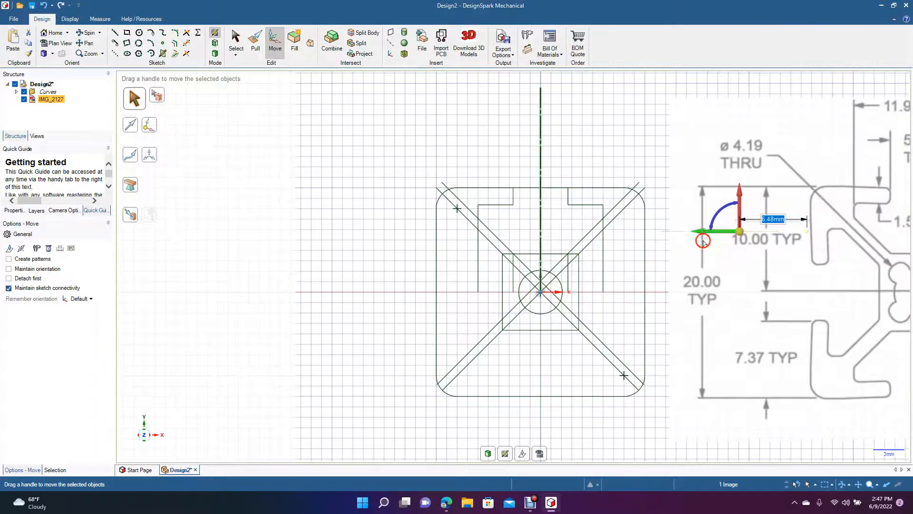
pyautogui.click(363, 201)
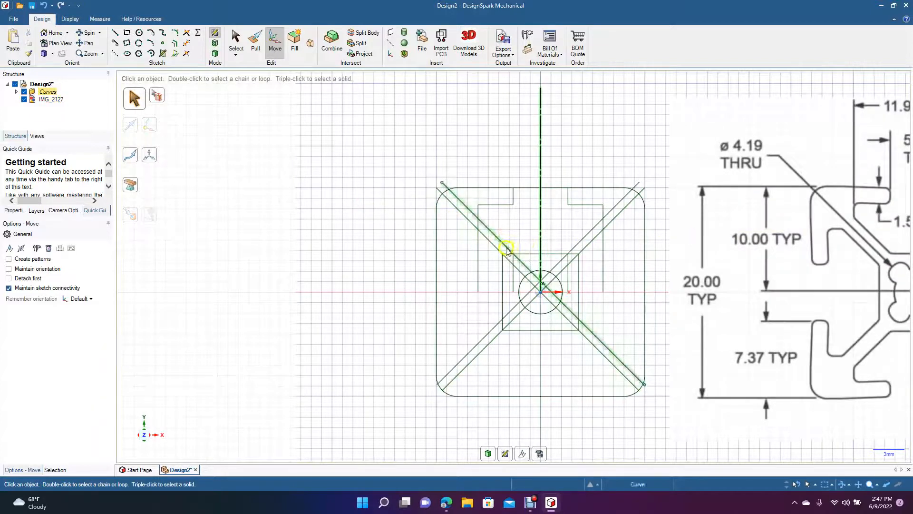
# Step: Trim the mirrored diagonal and offset lines between the upper slot's sides and the outline's upper corners, including the stubs outside the outline
pyautogui.click(187, 43)
pyautogui.click(466, 206)
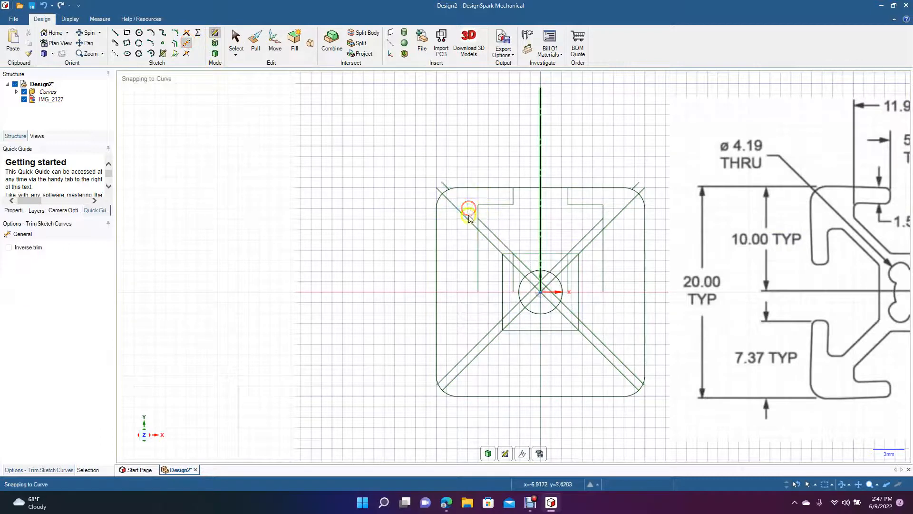
pyautogui.click(445, 185)
pyautogui.click(463, 211)
pyautogui.click(438, 190)
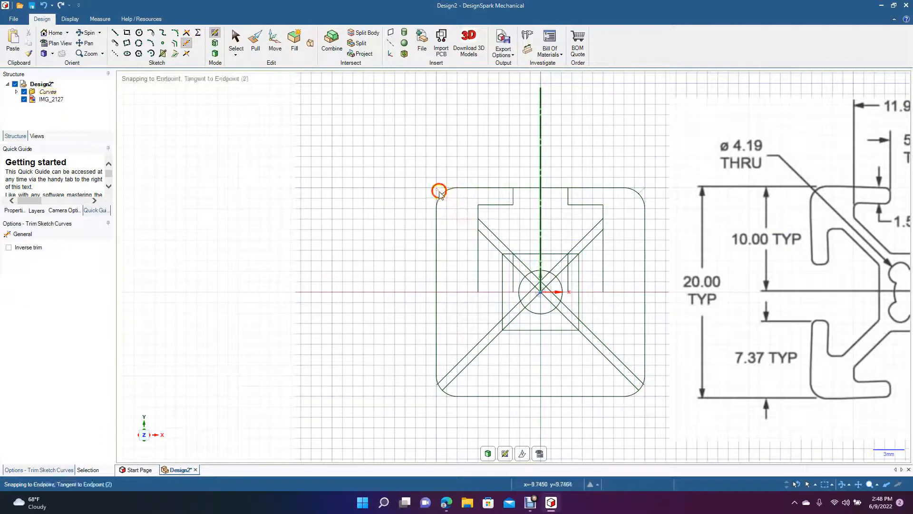
# Step: Trim the surplus diagonal web lines and the slot's leftover vertical side lines up to the central square and out to the lower corners
pyautogui.click(483, 238)
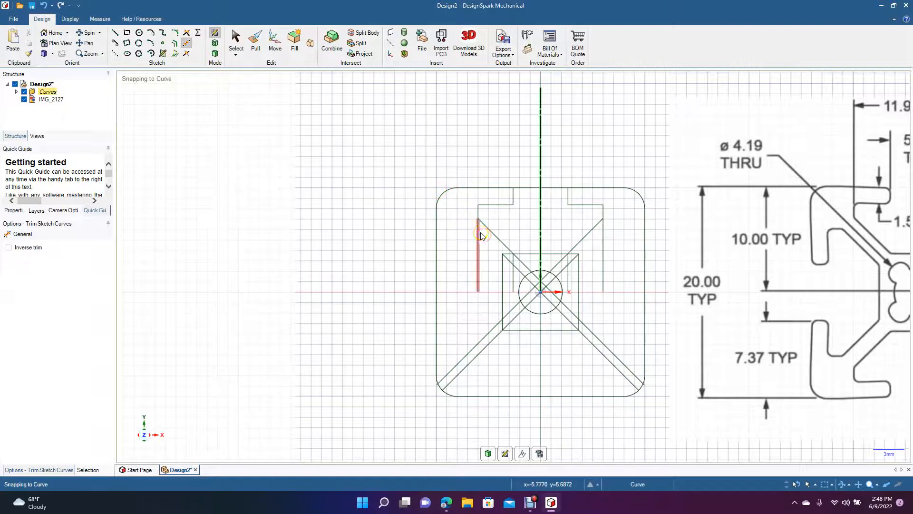
pyautogui.click(478, 245)
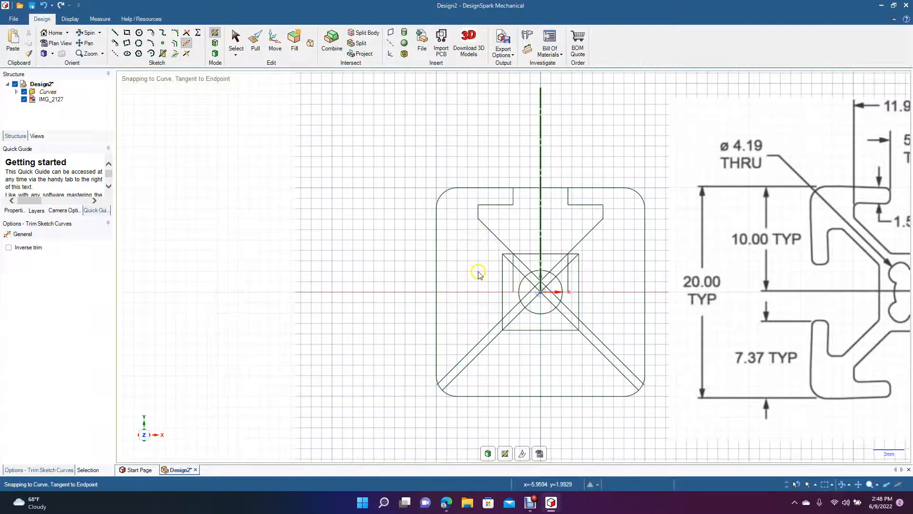
pyautogui.click(525, 266)
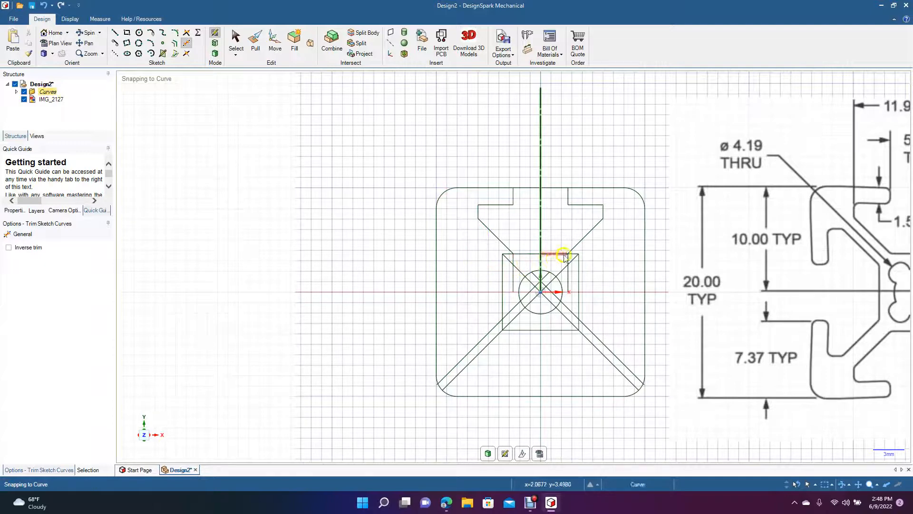
pyautogui.click(496, 327)
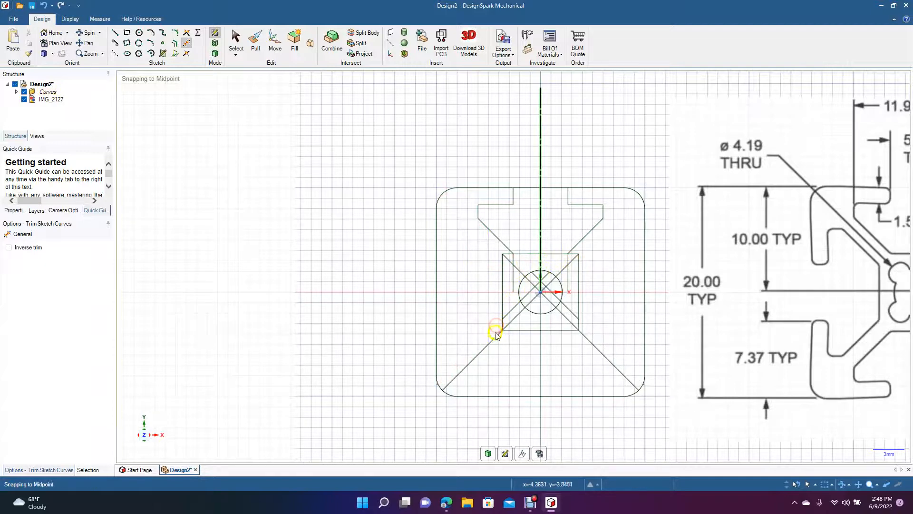
pyautogui.click(495, 339)
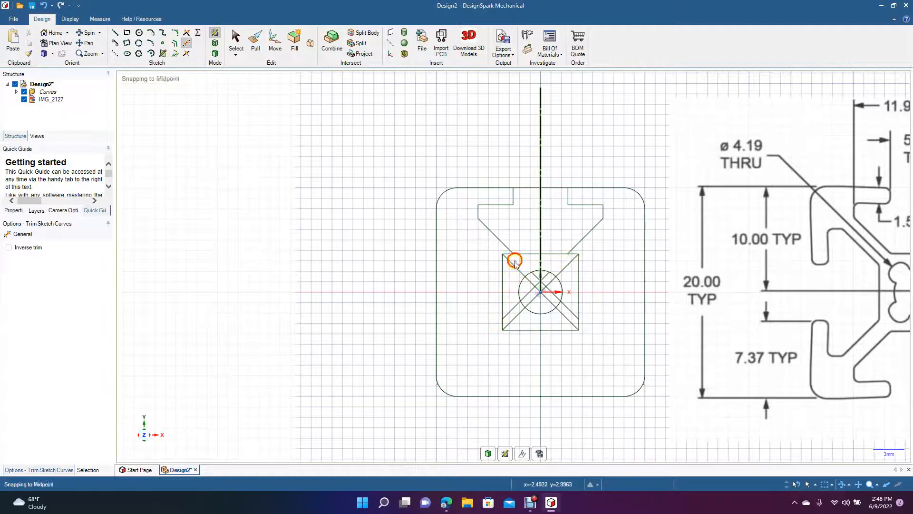
# Step: Trim the remaining diagonal line segments inside the central square and inside the circle
pyautogui.click(514, 265)
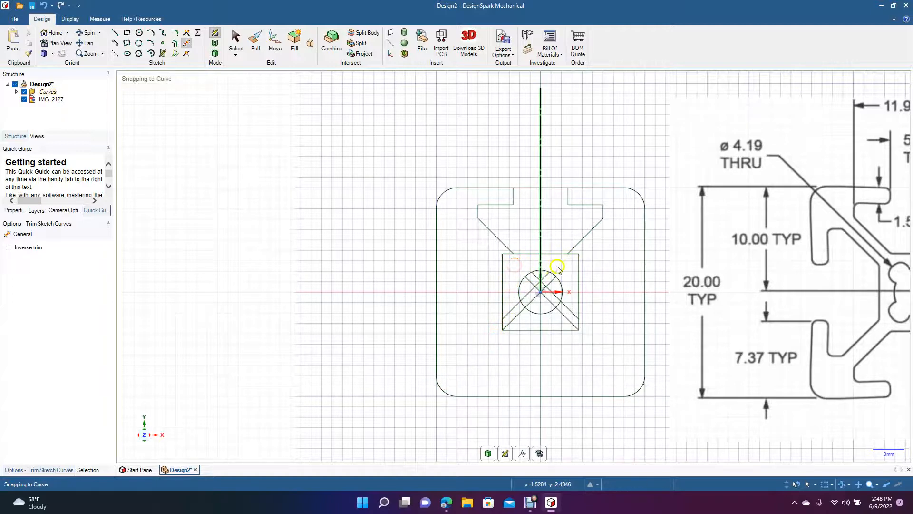
pyautogui.click(524, 297)
pyautogui.click(514, 306)
pyautogui.click(519, 312)
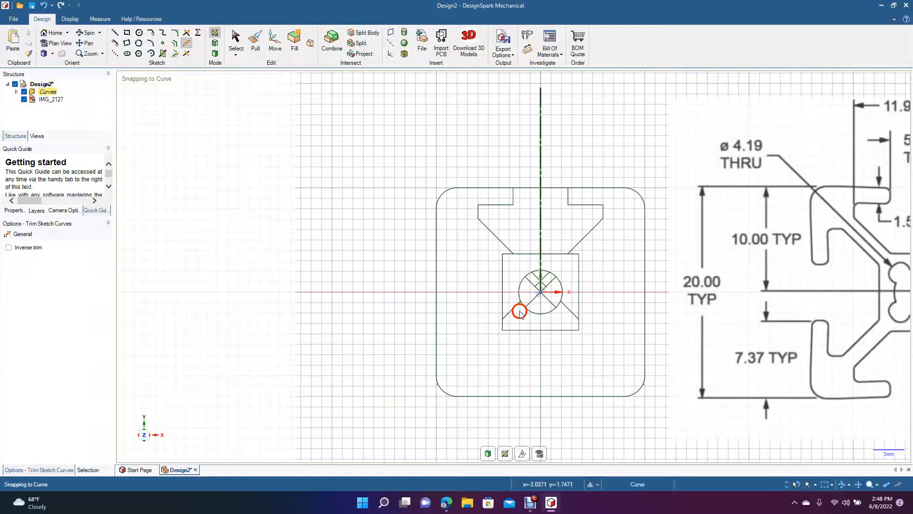
pyautogui.click(517, 310)
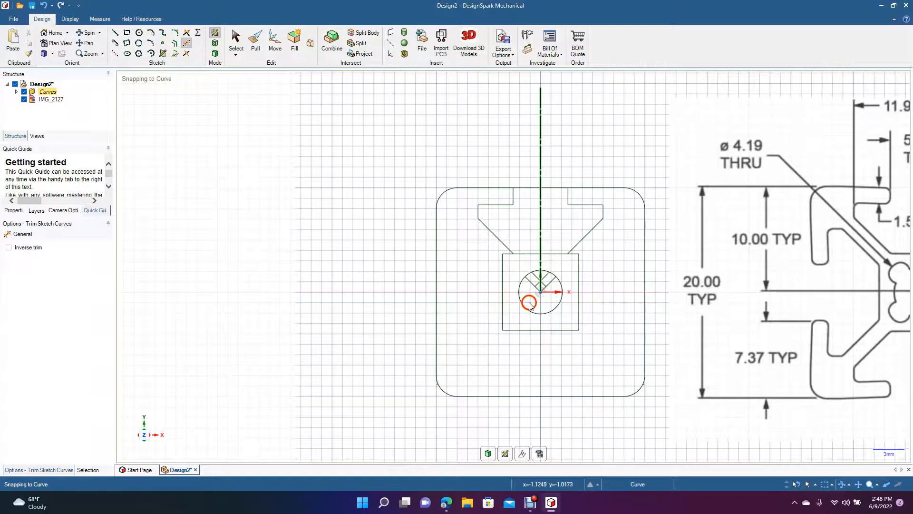
pyautogui.click(532, 284)
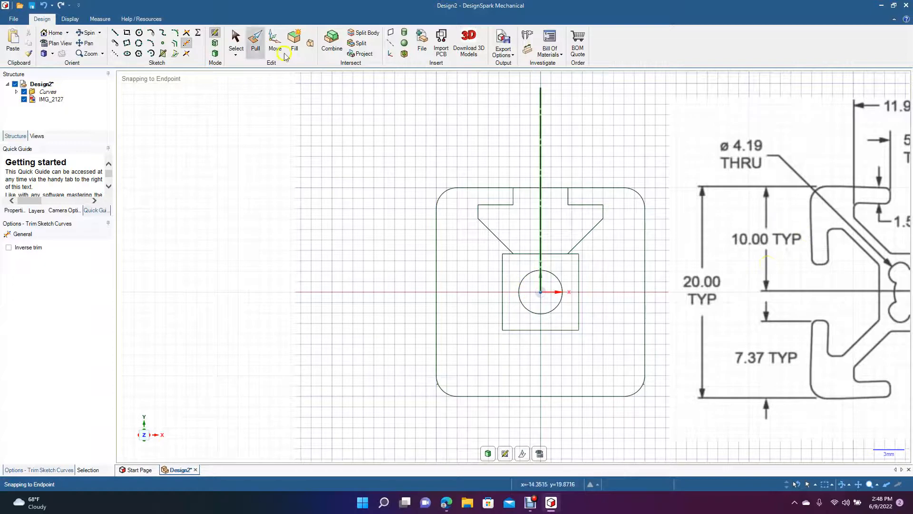
# Step: Overlay the reference image on the sketch to compare the trimmed upper slot, and move it back clear to the right
pyautogui.click(236, 38)
pyautogui.click(754, 273)
pyautogui.moveTo(763, 275); pyautogui.dragTo(384, 275)
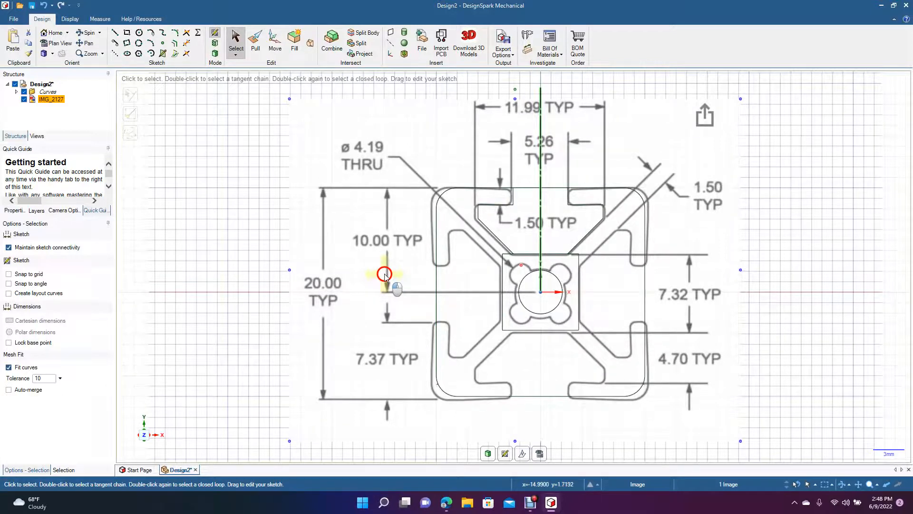
pyautogui.moveTo(385, 275)
pyautogui.mouseDown()
pyautogui.moveTo(314, 276)
pyautogui.moveTo(792, 279)
pyautogui.mouseUp()
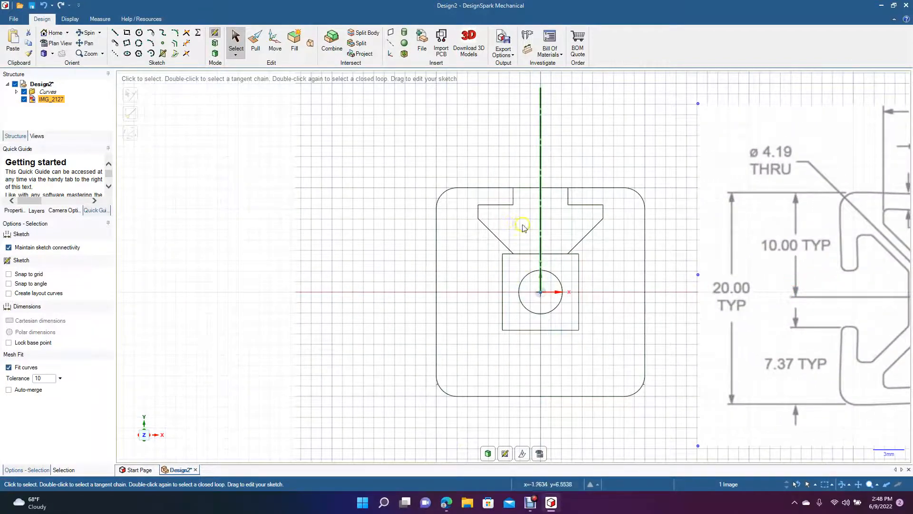
# Step: Try to round the upper and lower corners of the mirrored slot lips with fillets of 0.82 mm radius
pyautogui.scroll(3, 523, 228)
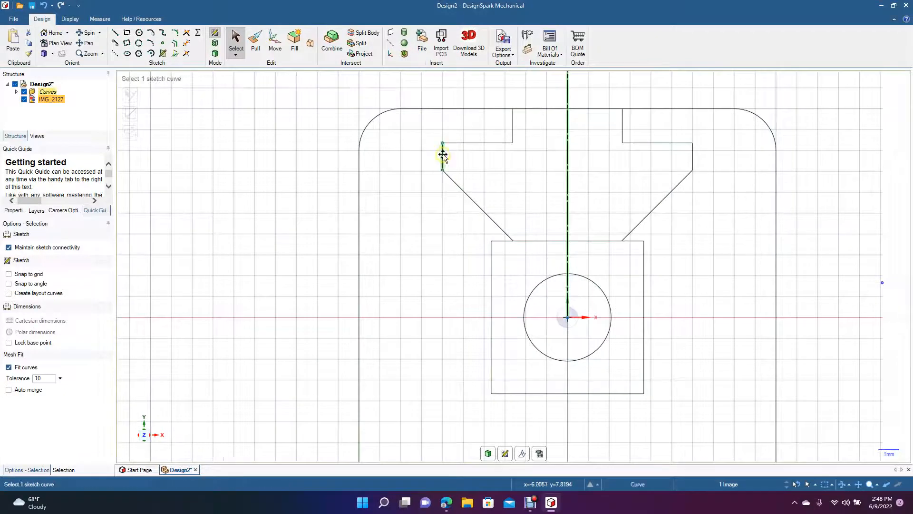
pyautogui.click(174, 32)
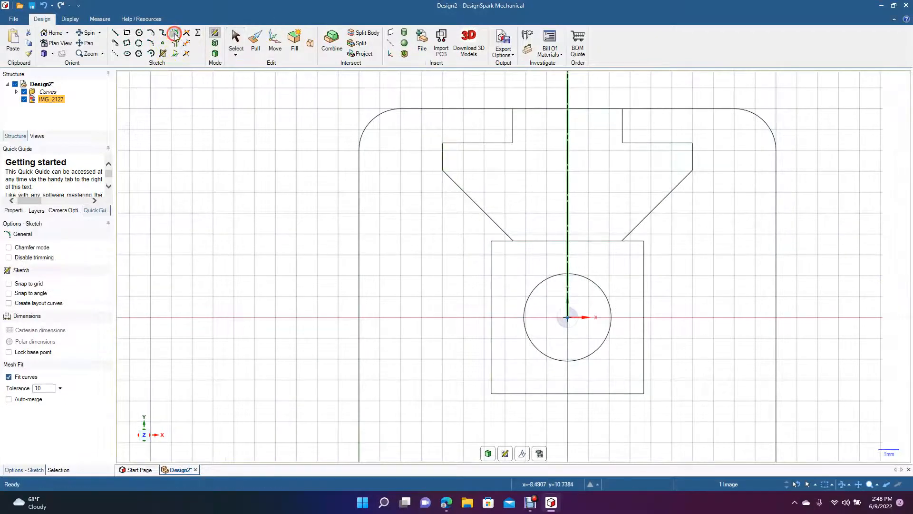
pyautogui.click(495, 109)
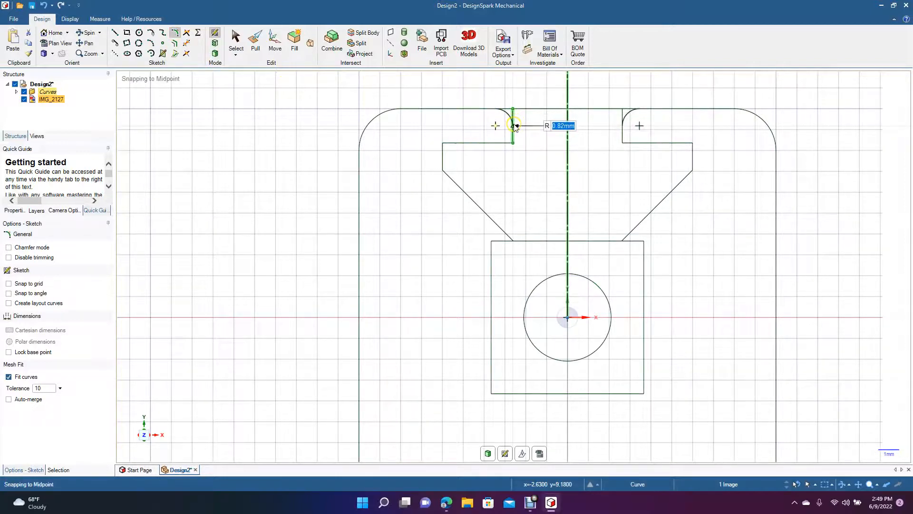
pyautogui.click(492, 142)
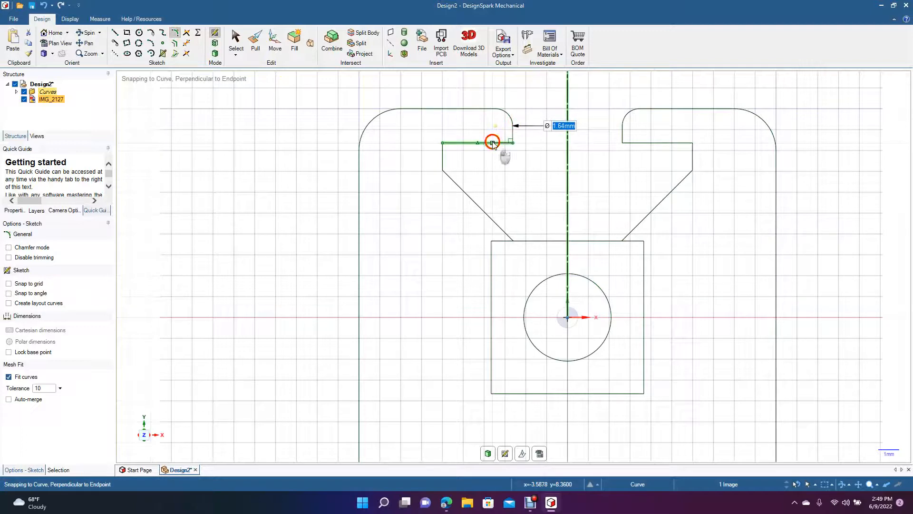
pyautogui.click(513, 127)
pyautogui.scroll(-1, 513, 240)
pyautogui.scroll(-2, 513, 243)
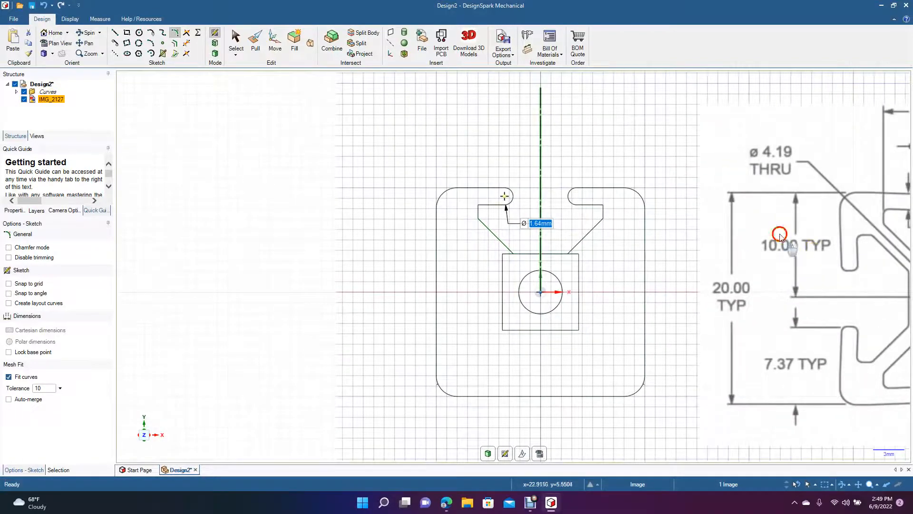
# Step: Overlay the reference image on the sketch to compare the lip rounding, and move it back to the right
pyautogui.click(755, 233)
pyautogui.click(236, 42)
pyautogui.moveTo(828, 233)
pyautogui.mouseDown()
pyautogui.moveTo(514, 264)
pyautogui.moveTo(446, 259)
pyautogui.moveTo(406, 240)
pyautogui.moveTo(425, 242)
pyautogui.moveTo(414, 240)
pyautogui.mouseUp()
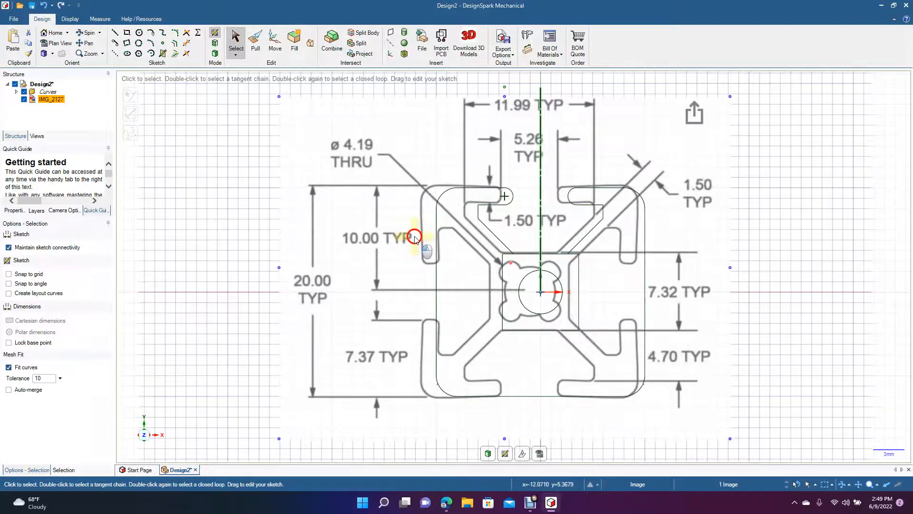
pyautogui.moveTo(415, 239)
pyautogui.mouseDown()
pyautogui.moveTo(401, 230)
pyautogui.moveTo(815, 253)
pyautogui.moveTo(852, 241)
pyautogui.mouseUp()
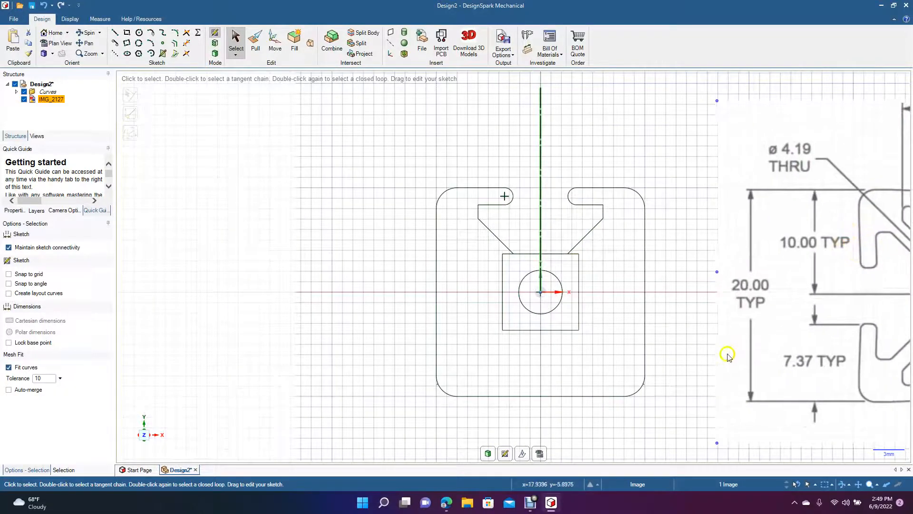
# Step: Undo the last reference image moves and the slot-lip fillets
pyautogui.hotkey('ctrl', 'z')
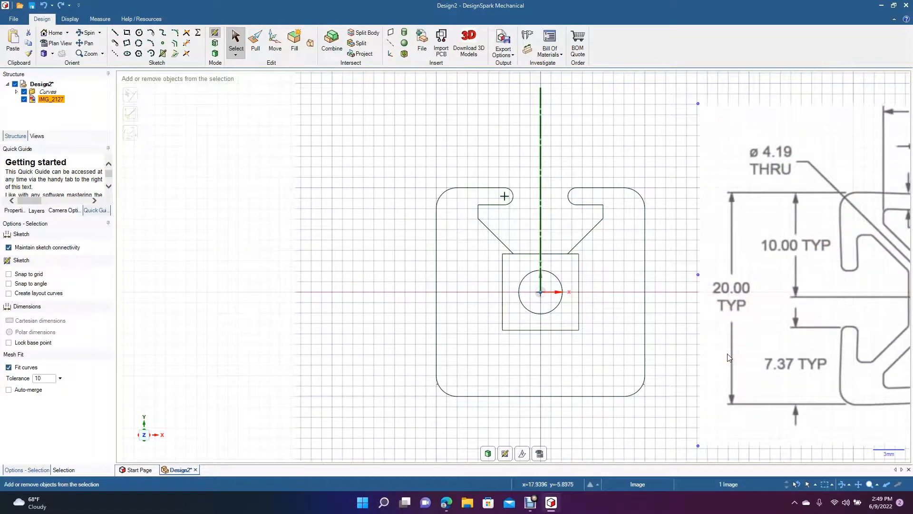
pyautogui.hotkey('ctrl', 'z')
pyautogui.hotkey('ctrl', 'z')
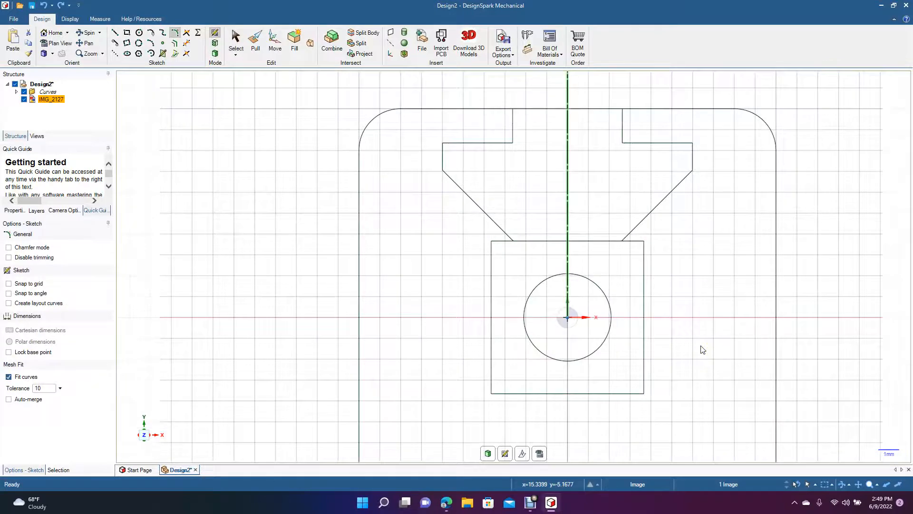
# Step: Fillet the upper and lower corners of the mirrored slot lips with a 0.5 mm radius
pyautogui.click(304, 103)
pyautogui.click(175, 34)
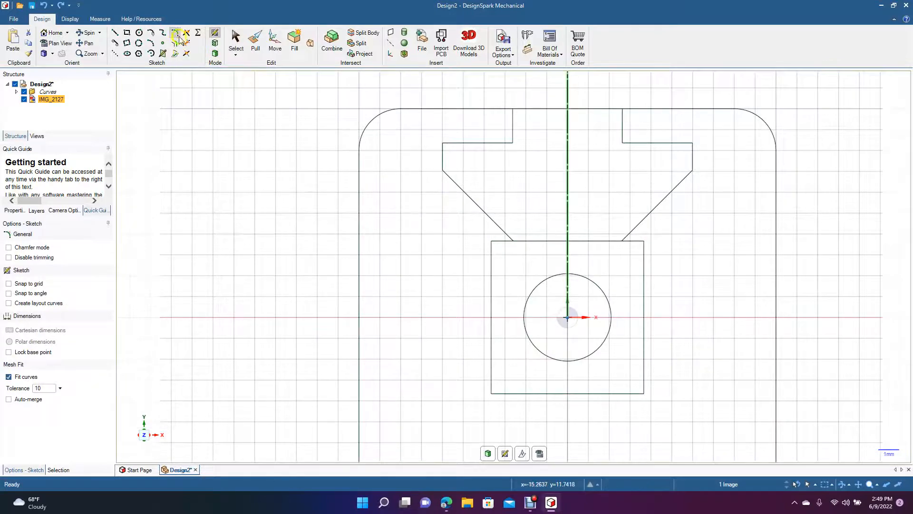
pyautogui.click(495, 109)
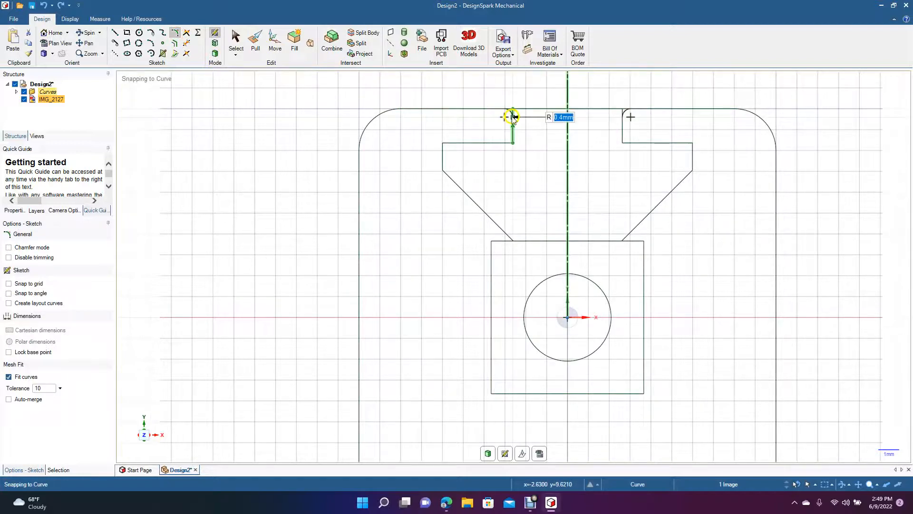
pyautogui.click(515, 126)
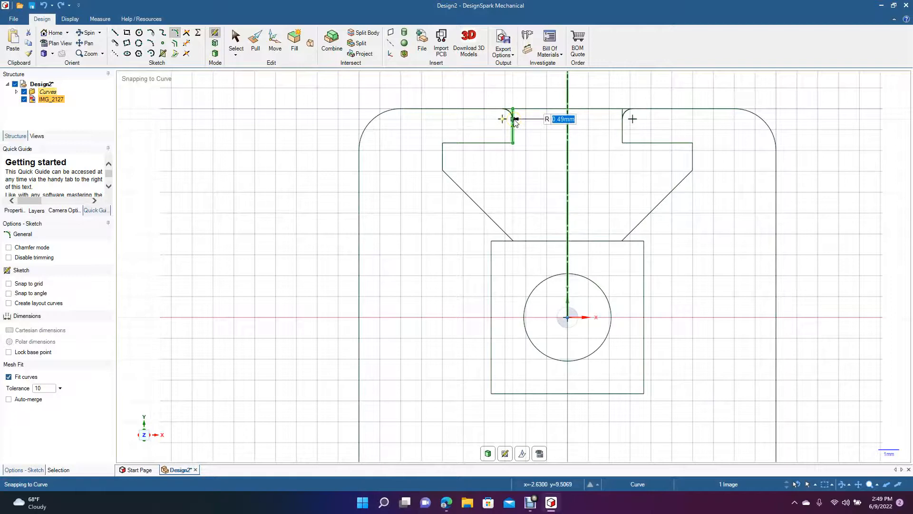
pyautogui.write('0.')
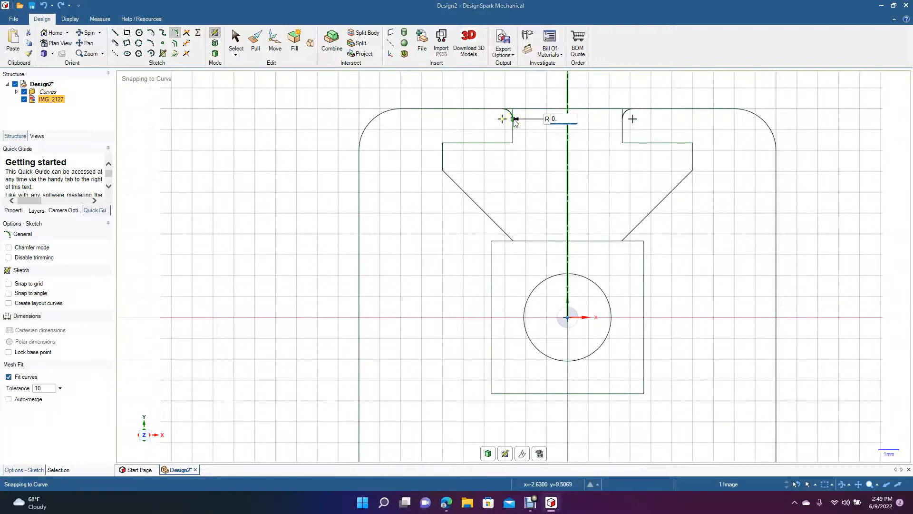
pyautogui.press('Return')
pyautogui.click(499, 140)
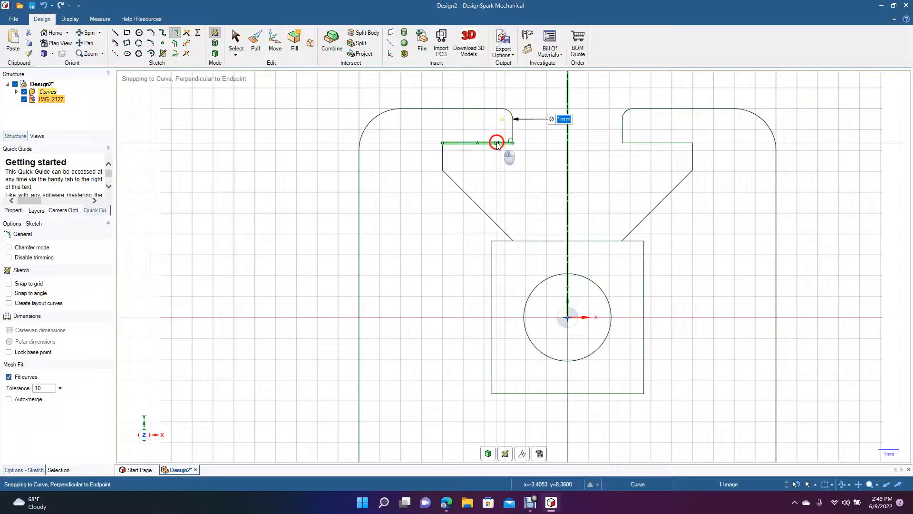
pyautogui.click(514, 135)
pyautogui.click(515, 136)
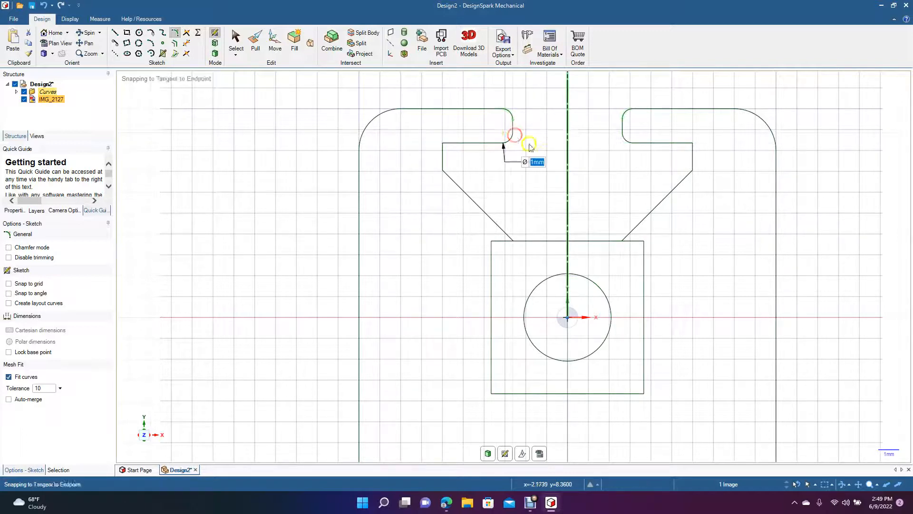
# Step: Move the reference image slightly left and down so more of the profile shows beside the sketch
pyautogui.click(236, 38)
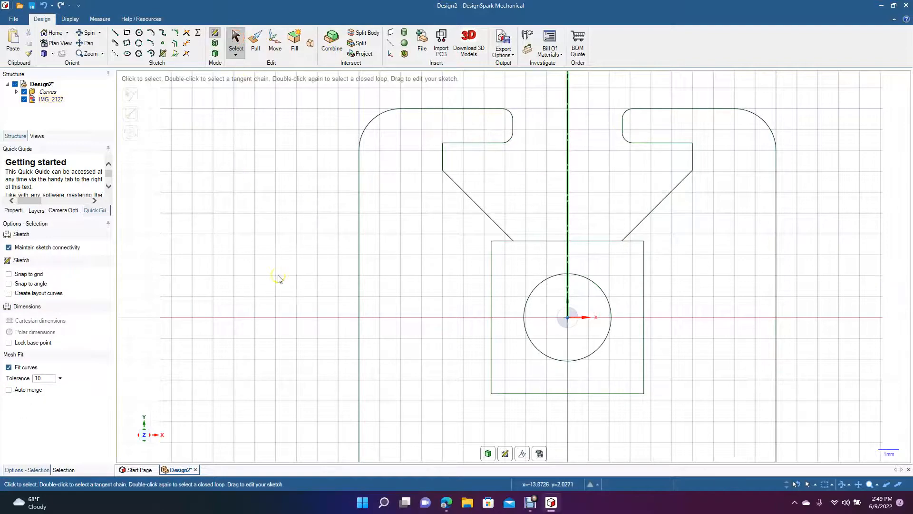
pyautogui.keyDown('ctrl'); pyautogui.scroll(-3, 279, 279); pyautogui.keyUp('ctrl')
pyautogui.click(740, 285)
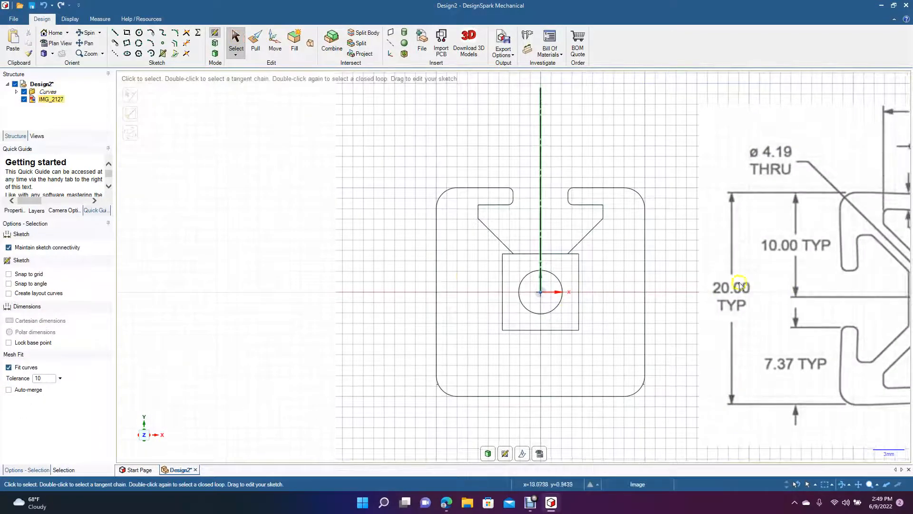
pyautogui.moveTo(737, 260)
pyautogui.mouseDown()
pyautogui.moveTo(662, 261)
pyautogui.moveTo(705, 271)
pyautogui.mouseUp()
# Step: Fillet the slot's outer upper corners, where the lip undersides meet the short vertical sides, to a 1 mm diameter
pyautogui.click(481, 211)
pyautogui.click(207, 81)
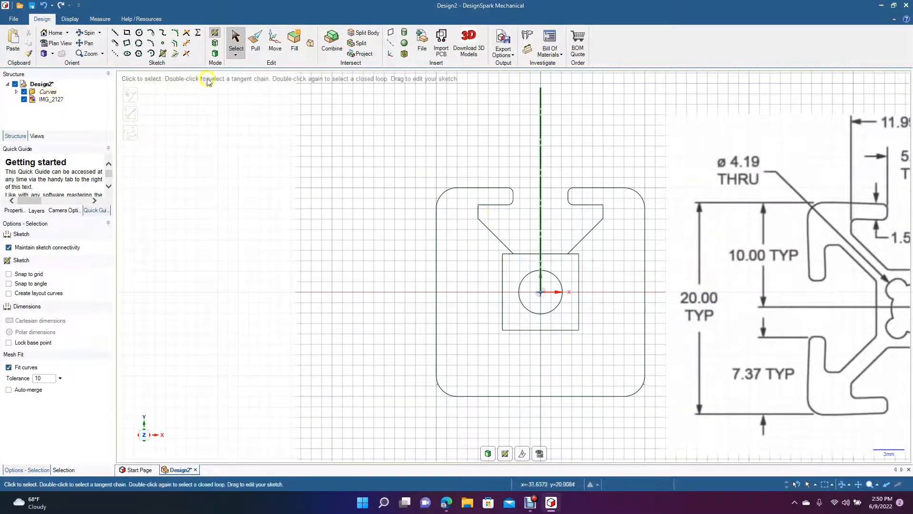
pyautogui.click(175, 32)
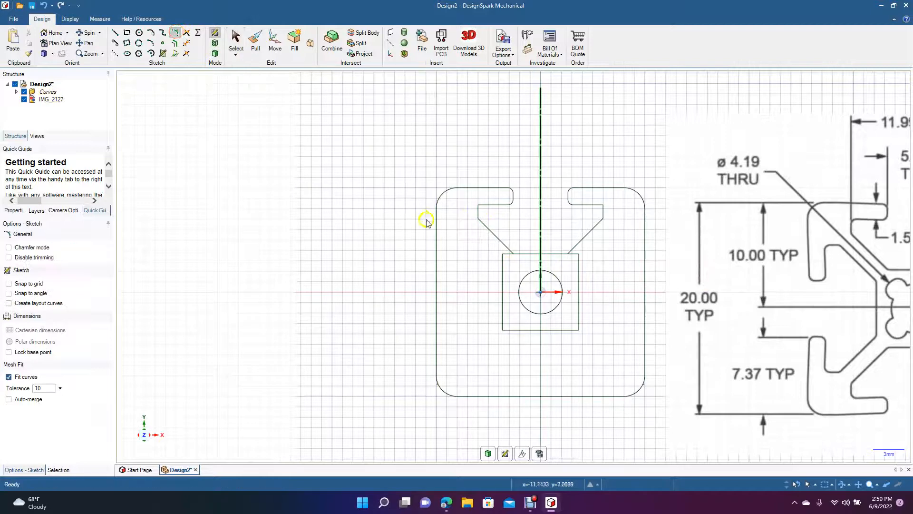
pyautogui.click(481, 207)
pyautogui.click(482, 206)
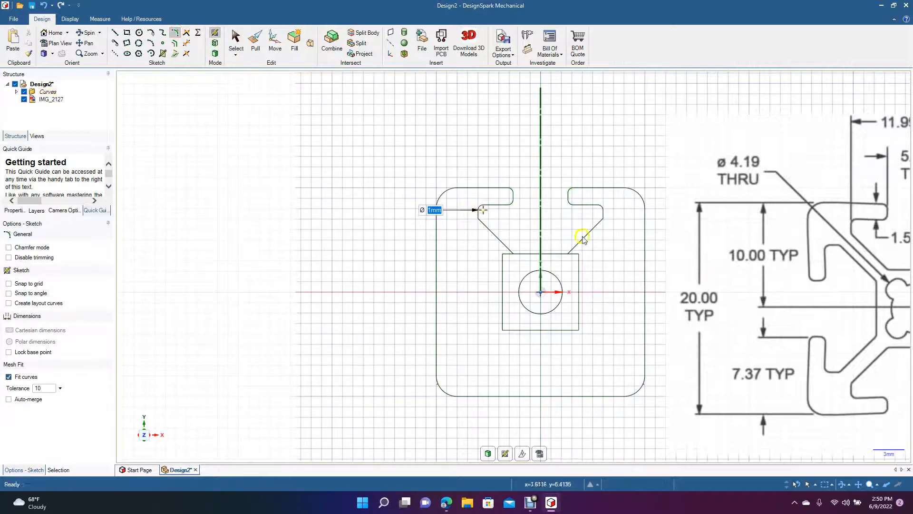
# Step: Move the reference image slightly up and left beside the sketch
pyautogui.click(236, 40)
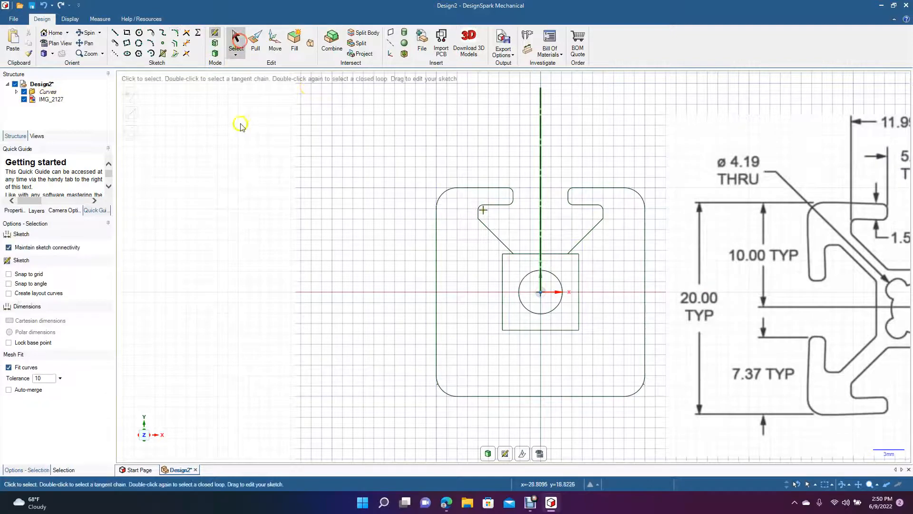
pyautogui.moveTo(794, 248)
pyautogui.mouseDown()
pyautogui.moveTo(436, 214)
pyautogui.moveTo(416, 229)
pyautogui.moveTo(785, 226)
pyautogui.mouseUp()
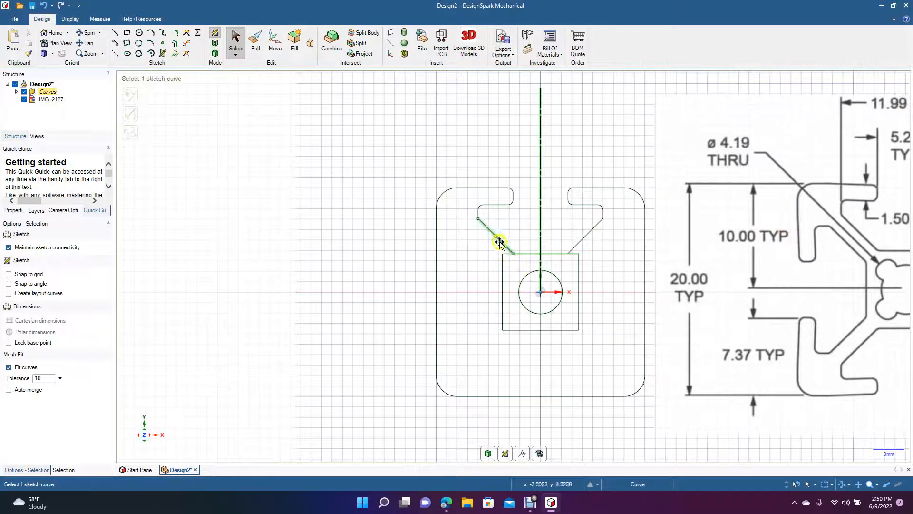
# Step: Create a circular pattern of the upper slot's lip, fillet and diagonal wall curves about the origin, with 4 instances at 90°
pyautogui.click(234, 35)
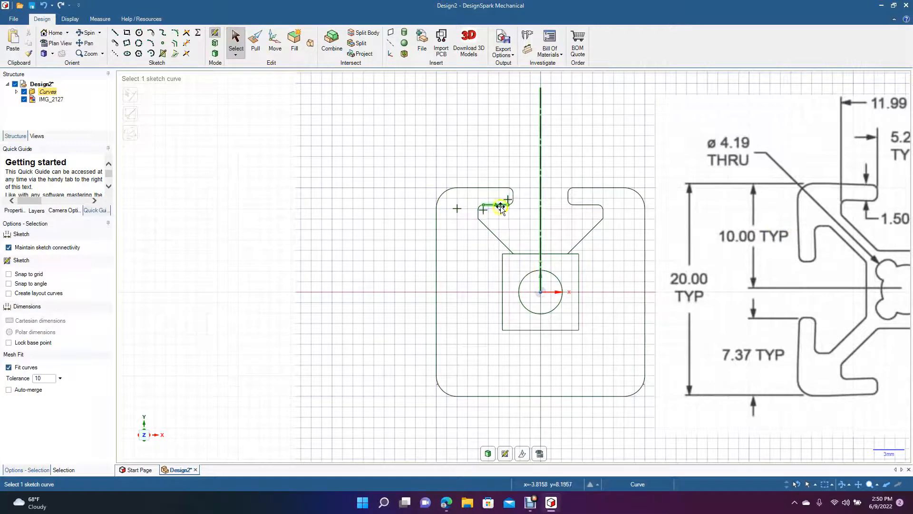
pyautogui.click(484, 160)
pyautogui.moveTo(470, 150); pyautogui.dragTo(609, 255)
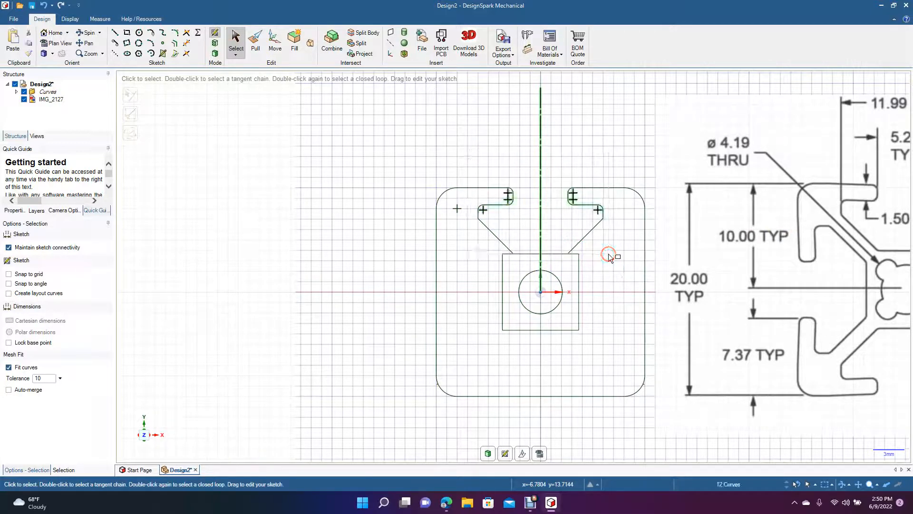
pyautogui.keyDown('ctrl'); pyautogui.click(496, 235); pyautogui.keyUp('ctrl')
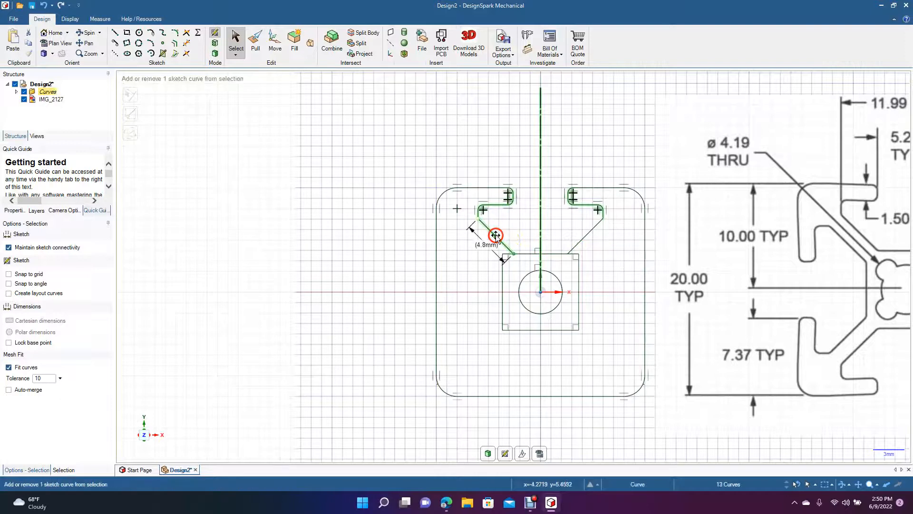
pyautogui.keyDown('ctrl'); pyautogui.click(584, 234); pyautogui.keyUp('ctrl')
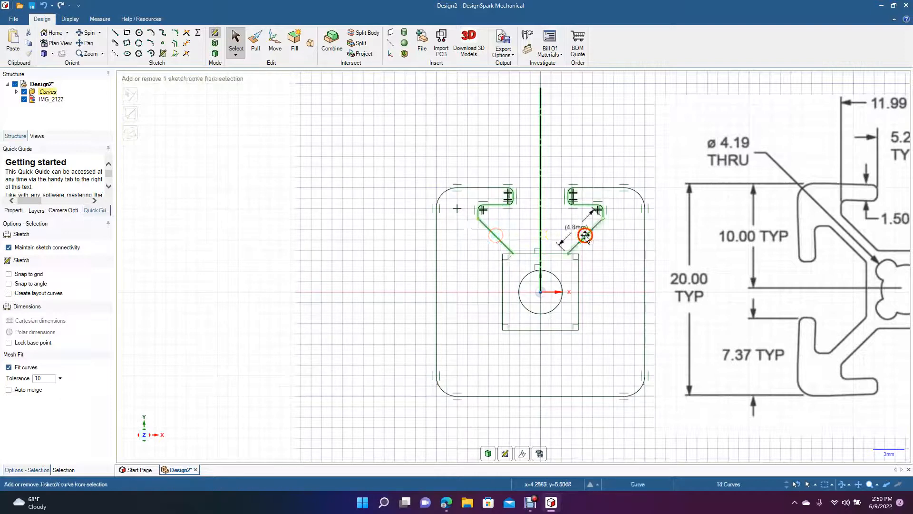
pyautogui.keyDown('ctrl'); pyautogui.click(526, 262); pyautogui.keyUp('ctrl')
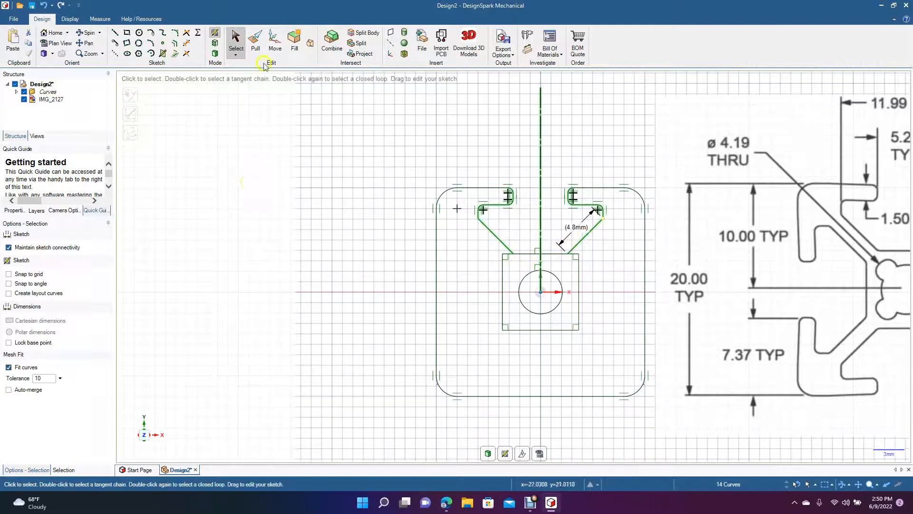
pyautogui.click(275, 47)
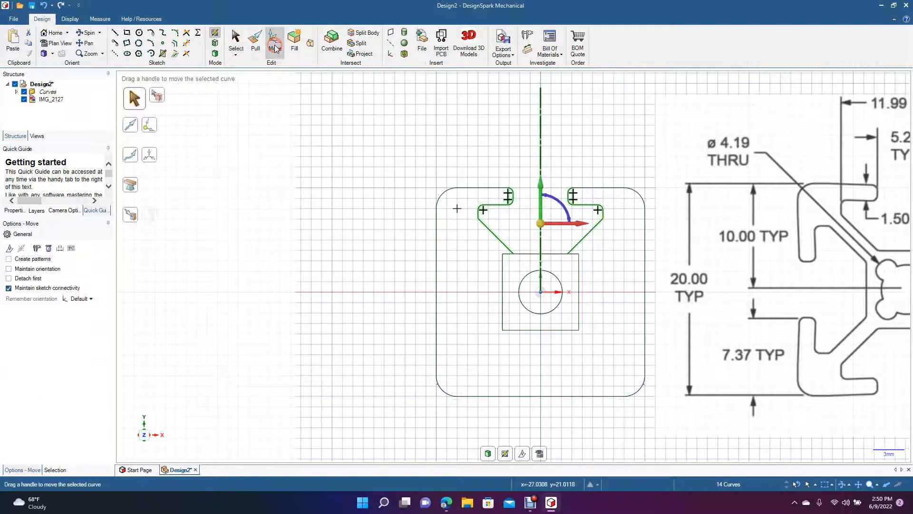
pyautogui.click(22, 261)
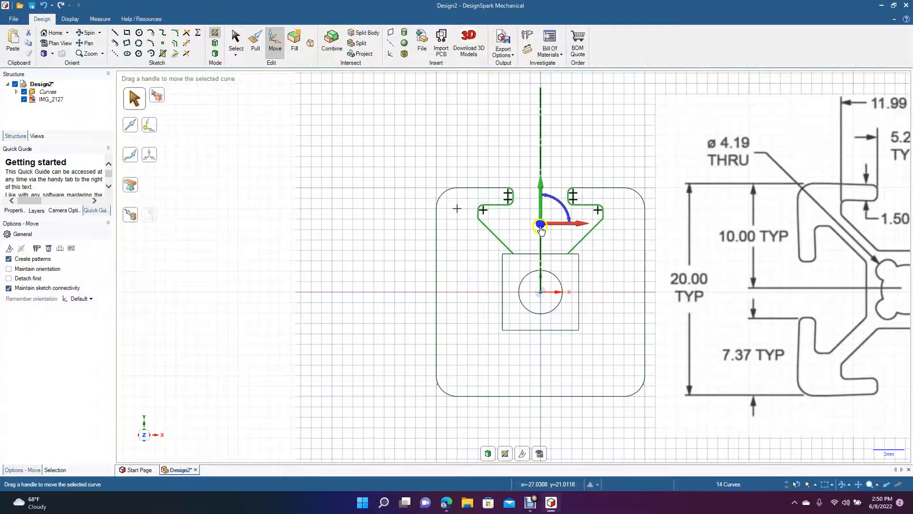
pyautogui.moveTo(541, 225)
pyautogui.mouseDown()
pyautogui.moveTo(539, 295)
pyautogui.moveTo(554, 268)
pyautogui.moveTo(523, 270)
pyautogui.moveTo(531, 279)
pyautogui.mouseUp()
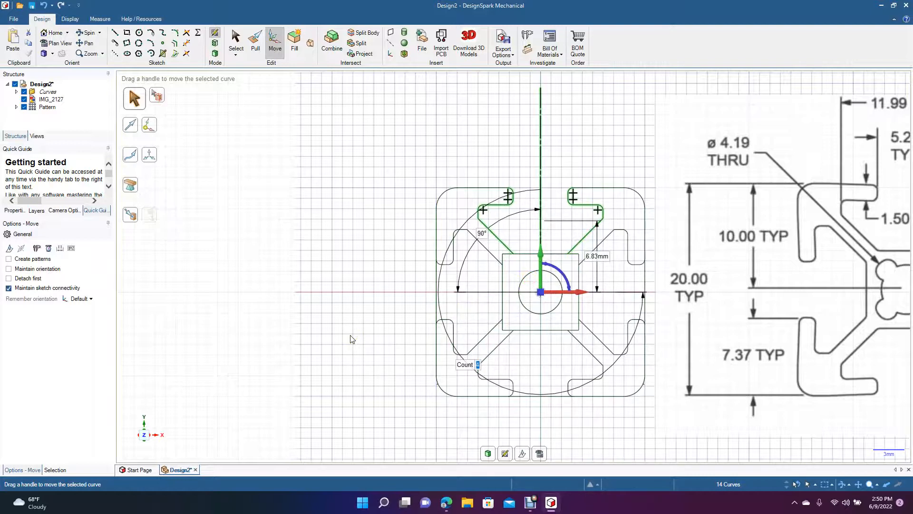
# Step: Overlay the reference image on the patterned slots to compare them, and place it back beside the sketch
pyautogui.click(236, 45)
pyautogui.click(261, 147)
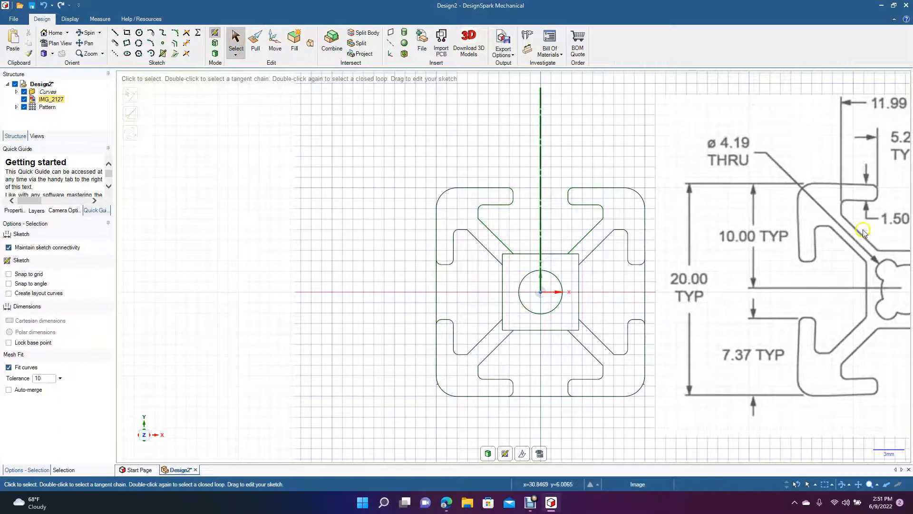
pyautogui.moveTo(838, 243)
pyautogui.mouseDown()
pyautogui.moveTo(733, 257)
pyautogui.moveTo(459, 250)
pyautogui.mouseUp()
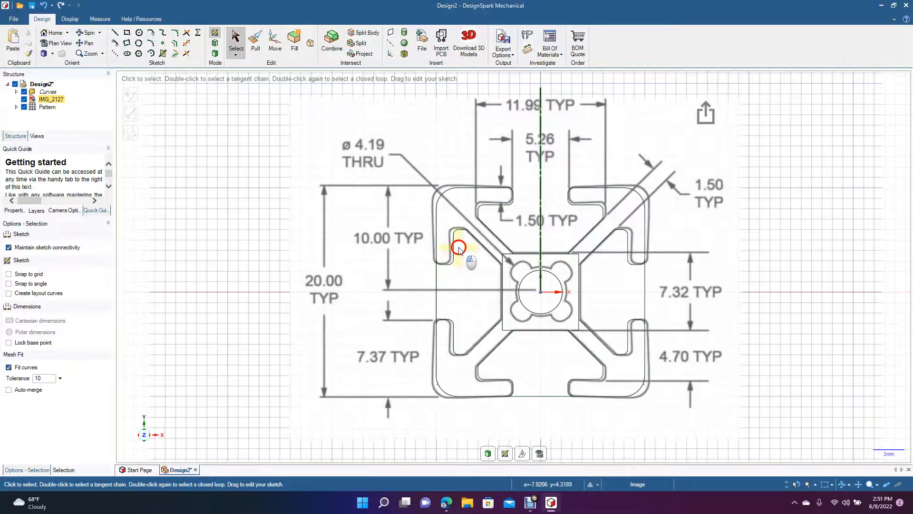
pyautogui.moveTo(460, 250)
pyautogui.mouseDown()
pyautogui.moveTo(708, 217)
pyautogui.moveTo(856, 245)
pyautogui.mouseUp()
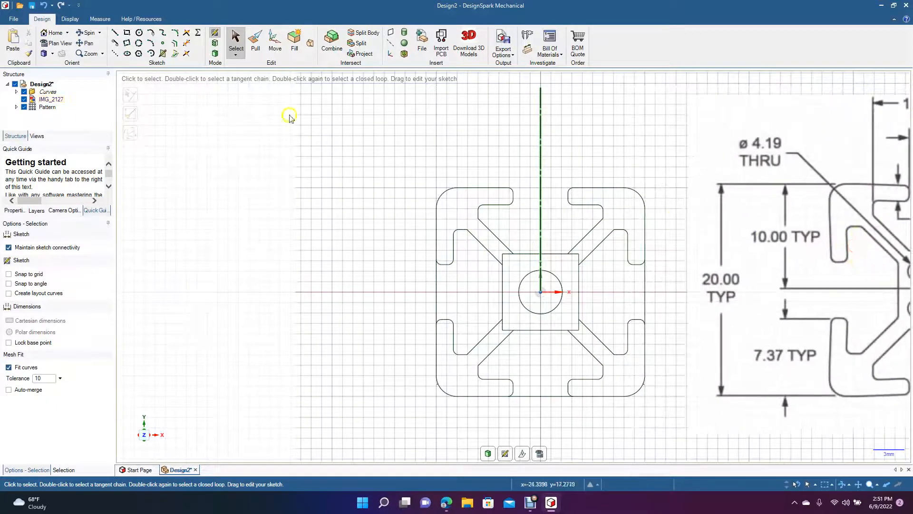
# Step: Trim away the corners of the central square where they project between the diagonal slot walls
pyautogui.click(186, 44)
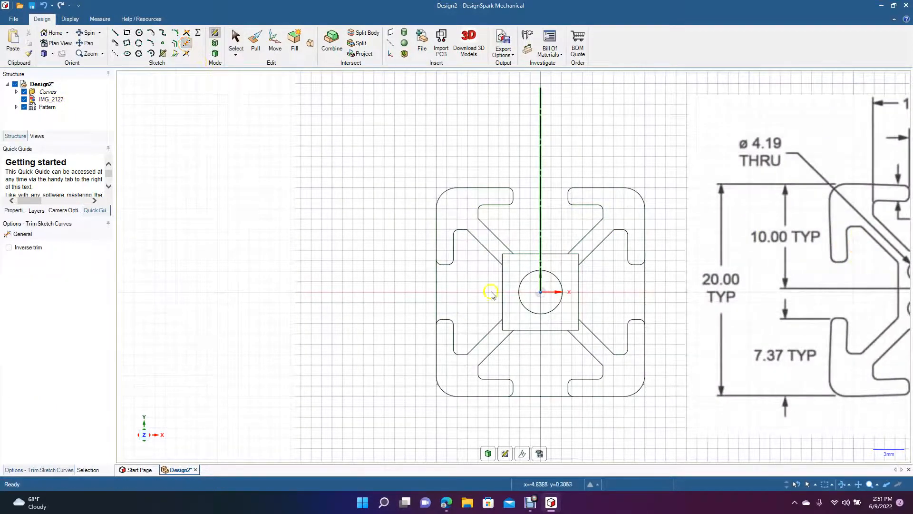
pyautogui.click(500, 256)
pyautogui.click(504, 254)
pyautogui.click(506, 328)
pyautogui.click(503, 326)
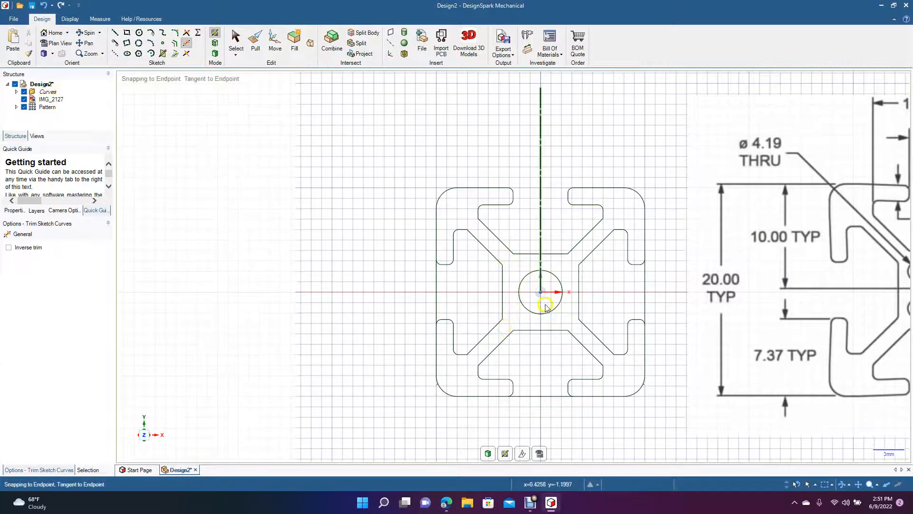
# Step: Trim away the vertical mirror line running through the centre of the profile
pyautogui.click(542, 242)
pyautogui.click(541, 266)
pyautogui.click(542, 284)
pyautogui.click(534, 292)
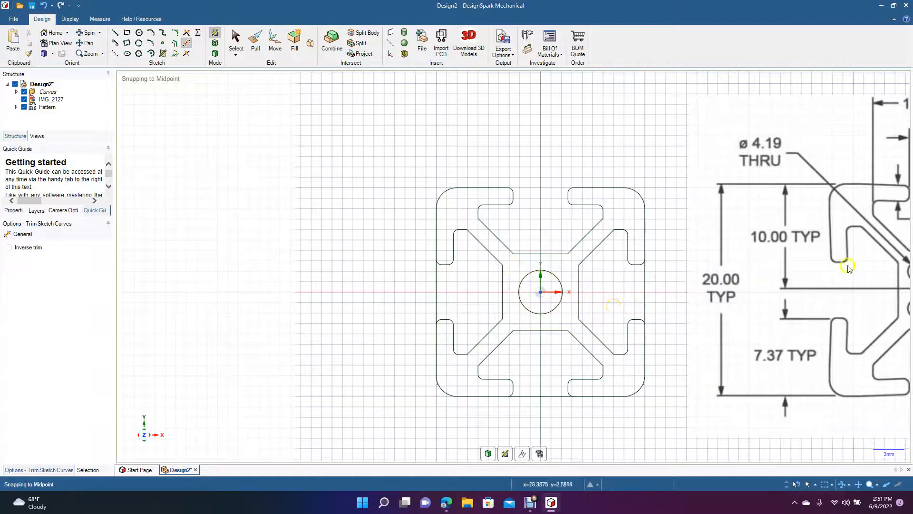
# Step: Move the reference image back over the sketch so its profile lines up with the drawn one
pyautogui.click(852, 266)
pyautogui.click(701, 271)
pyautogui.click(739, 271)
pyautogui.click(234, 39)
pyautogui.moveTo(805, 267)
pyautogui.mouseDown()
pyautogui.moveTo(526, 286)
pyautogui.moveTo(392, 280)
pyautogui.moveTo(401, 277)
pyautogui.mouseUp()
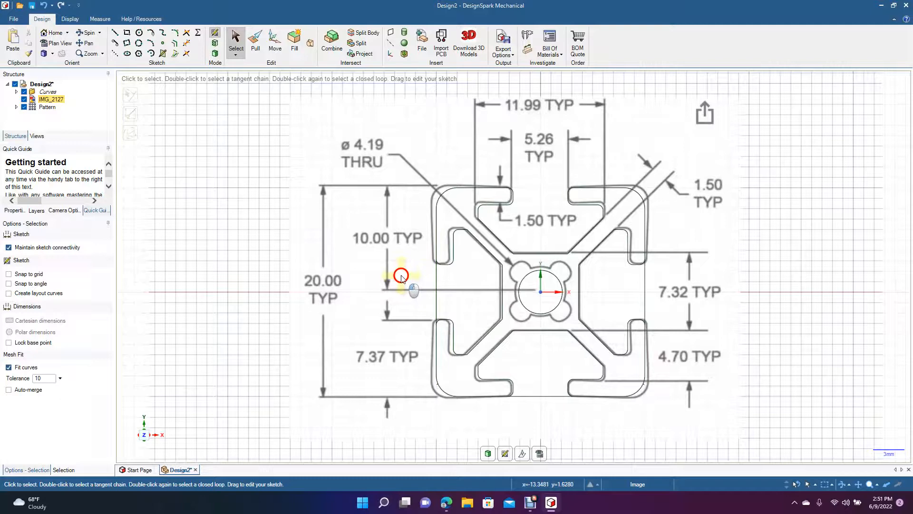
pyautogui.moveTo(401, 277); pyautogui.dragTo(400, 278)
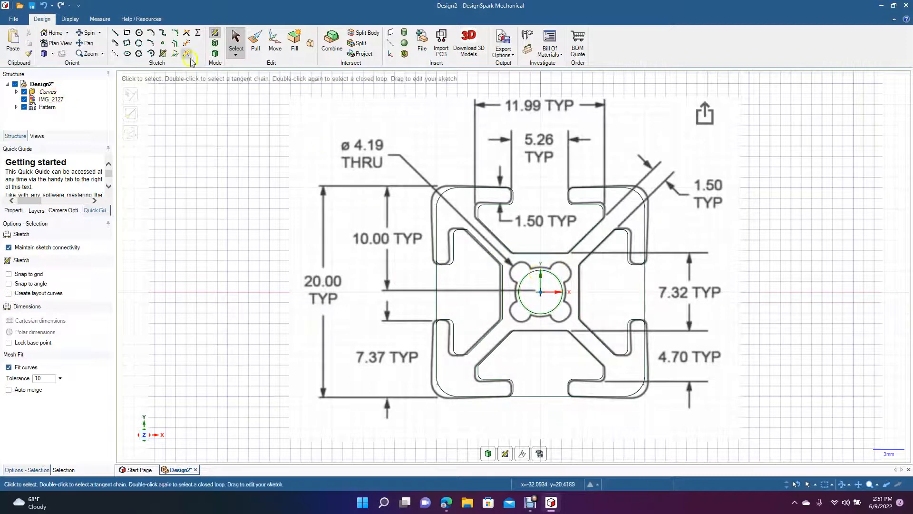
# Step: Draw a 2.1 mm diameter circle centred on the top point of the central circle
pyautogui.click(138, 33)
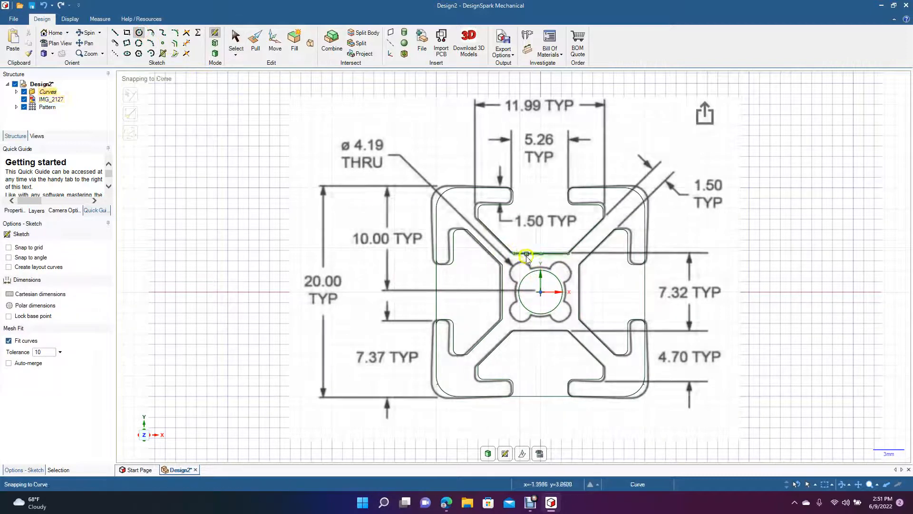
pyautogui.click(541, 270)
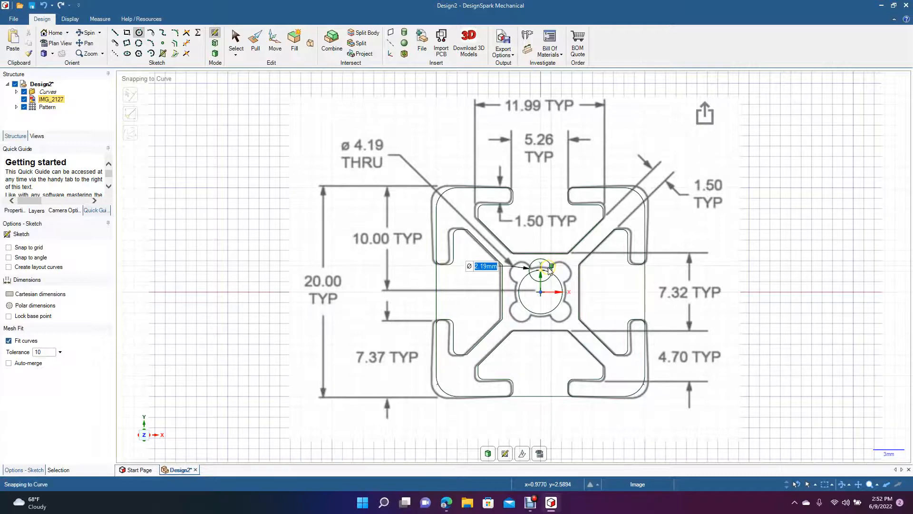
pyautogui.write('2')
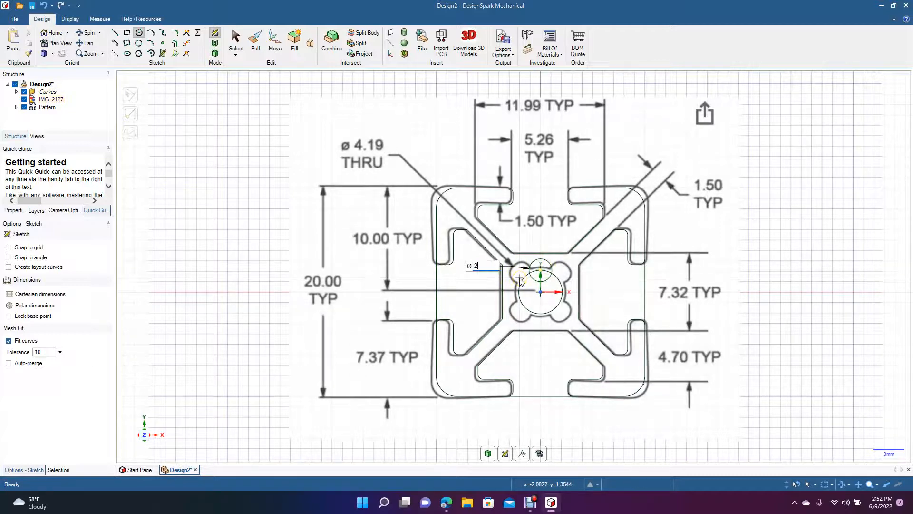
pyautogui.press('Return')
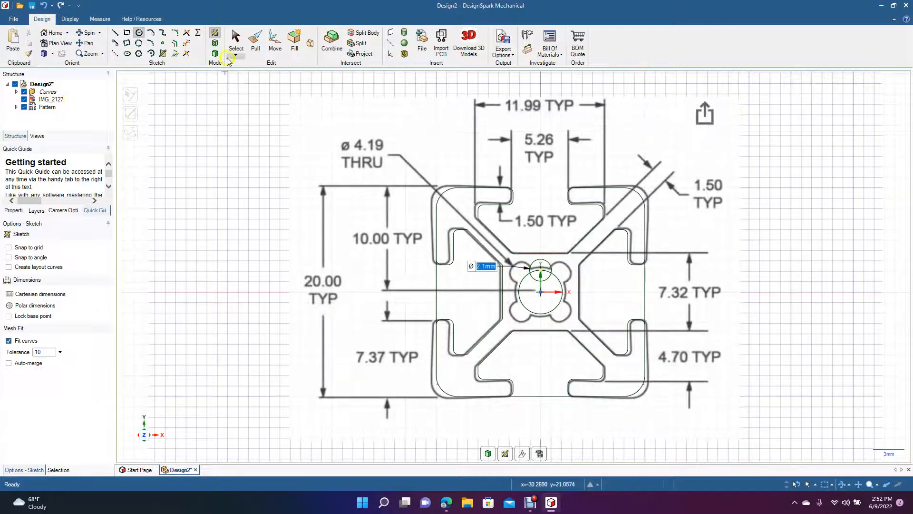
pyautogui.click(234, 39)
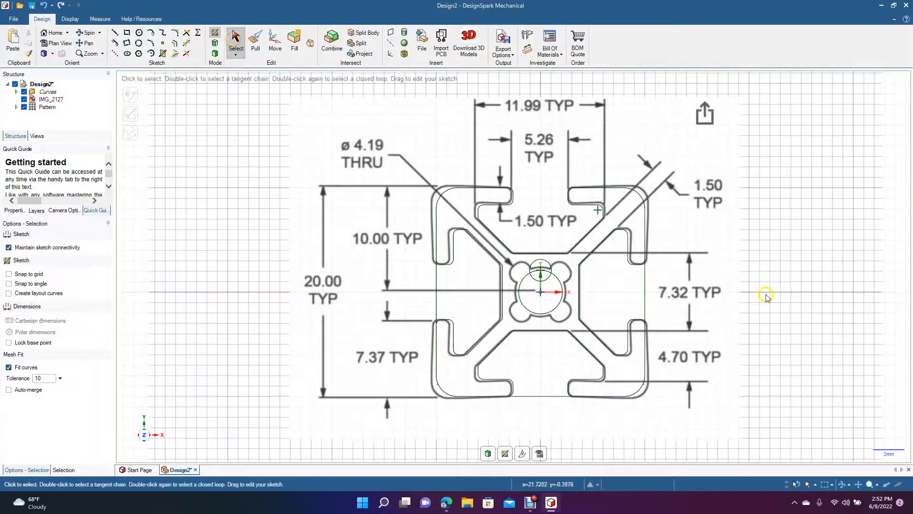
# Step: Rotate the small circle 45° about the origin toward the upper-left lobe of the centre hole
pyautogui.click(548, 275)
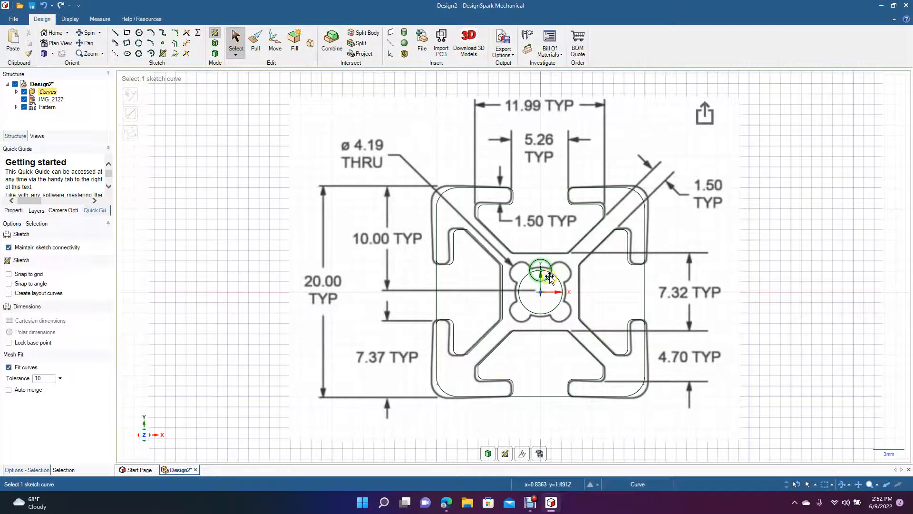
pyautogui.click(549, 277)
pyautogui.click(275, 44)
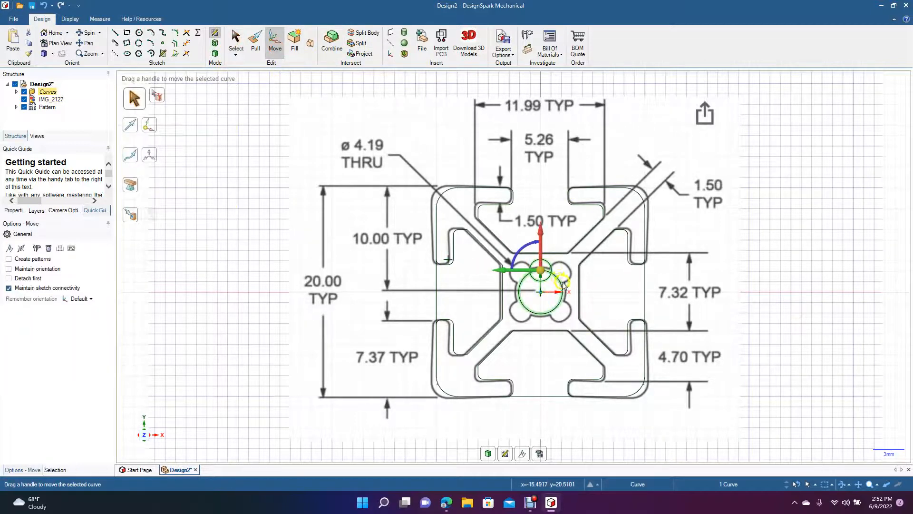
pyautogui.moveTo(542, 271); pyautogui.dragTo(503, 298)
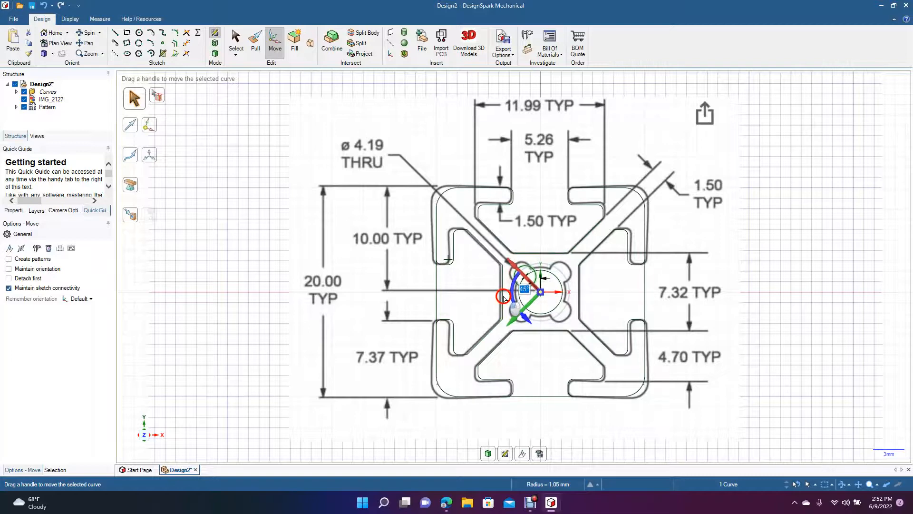
pyautogui.moveTo(504, 299); pyautogui.dragTo(504, 298)
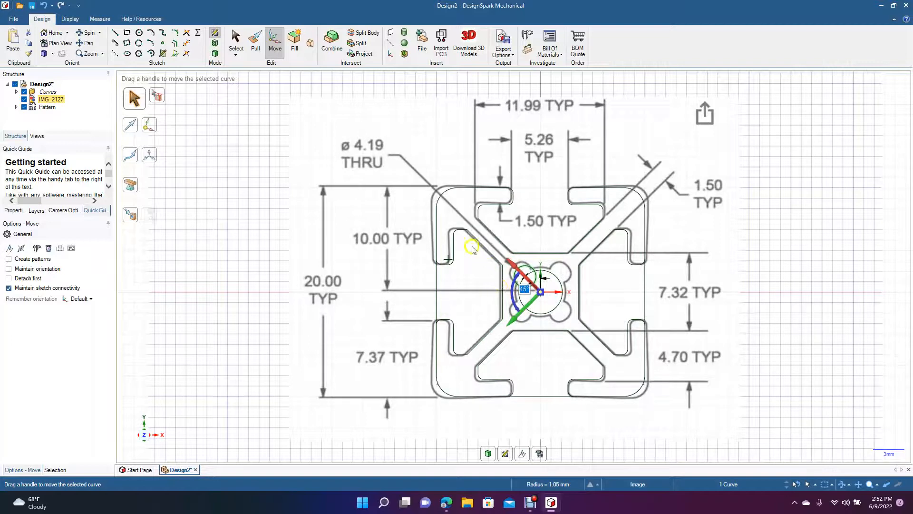
pyautogui.click(237, 42)
pyautogui.click(839, 289)
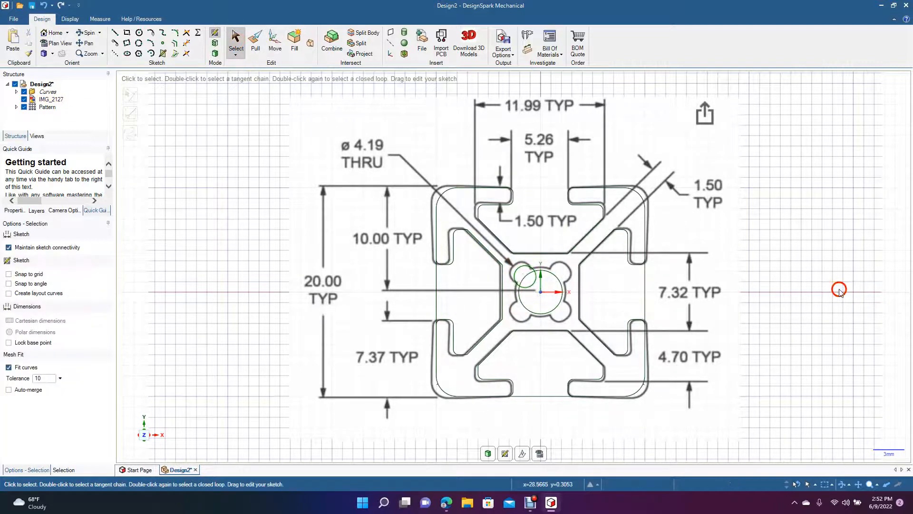
# Step: Delete the central circle and the small rotated circle from the sketch
pyautogui.click(552, 274)
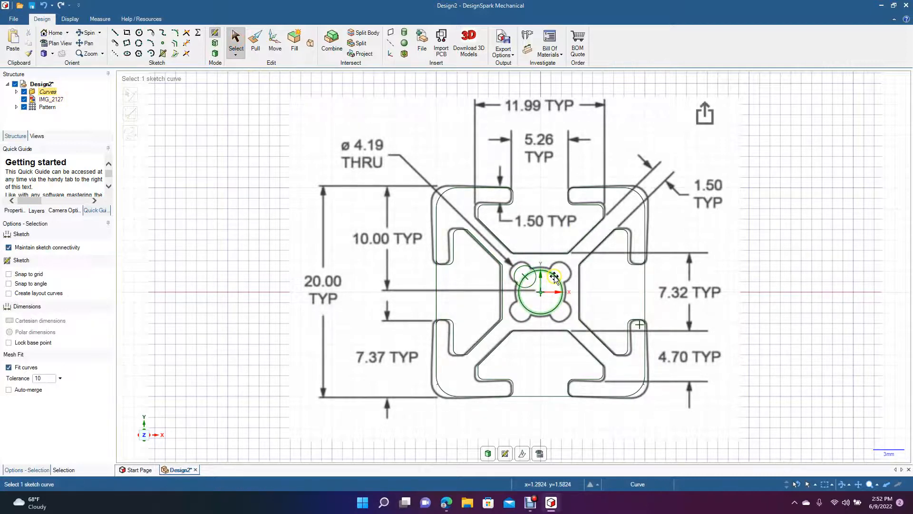
pyautogui.click(555, 276)
pyautogui.press('Delete')
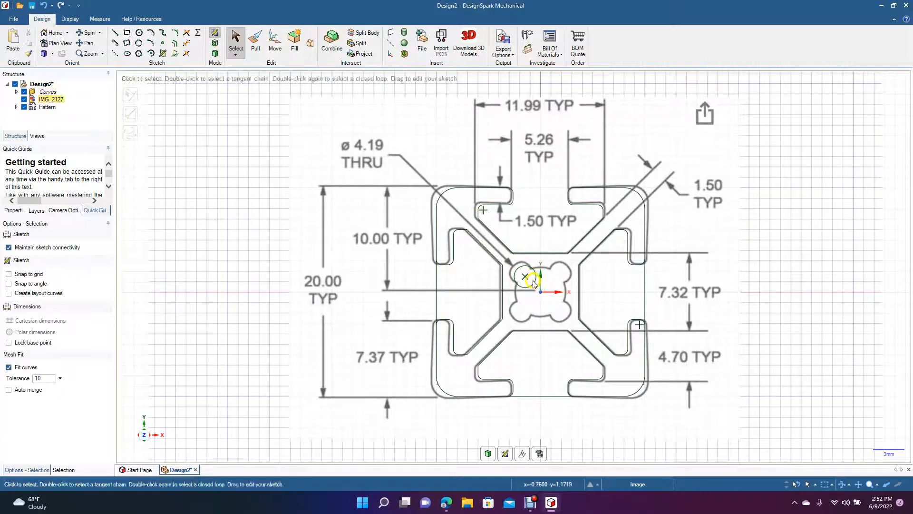
pyautogui.click(533, 281)
pyautogui.press('Delete')
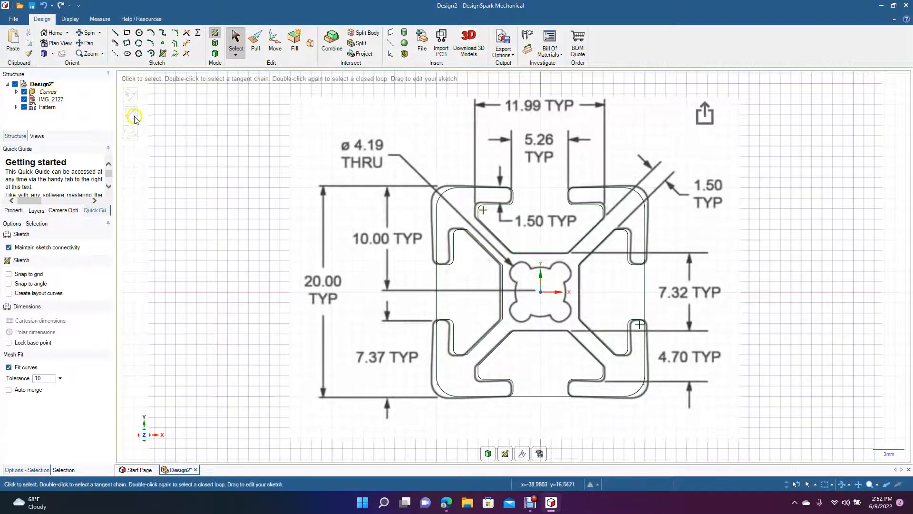
# Step: Draw a 5 mm diameter circle centred on the origin to match the centre hole in the reference image
pyautogui.click(140, 33)
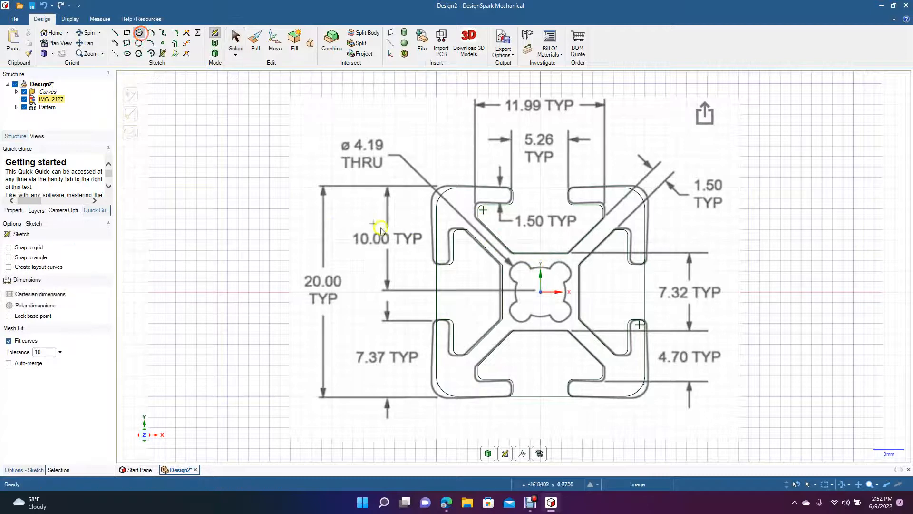
pyautogui.click(540, 292)
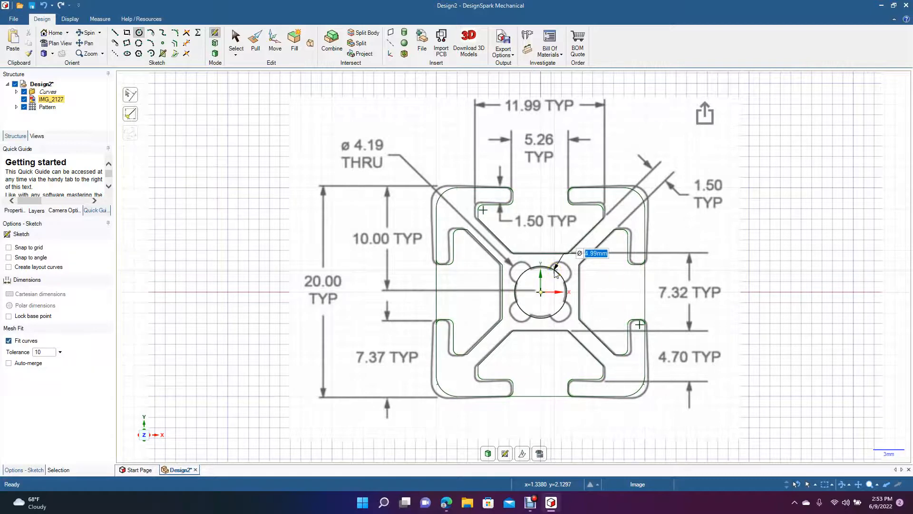
pyautogui.click(555, 277)
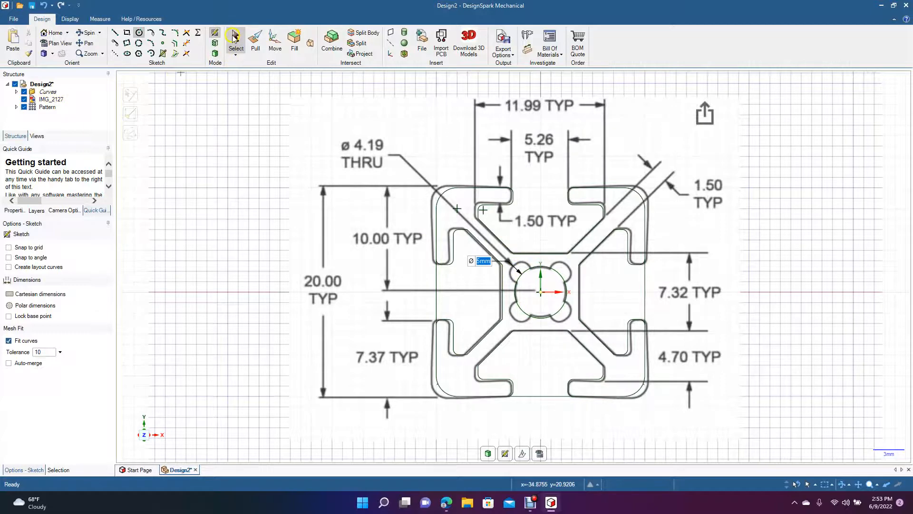
pyautogui.click(234, 38)
# Step: Draw a 2.095 mm diameter circle centred on the top point of the 5 mm central circle
pyautogui.click(139, 32)
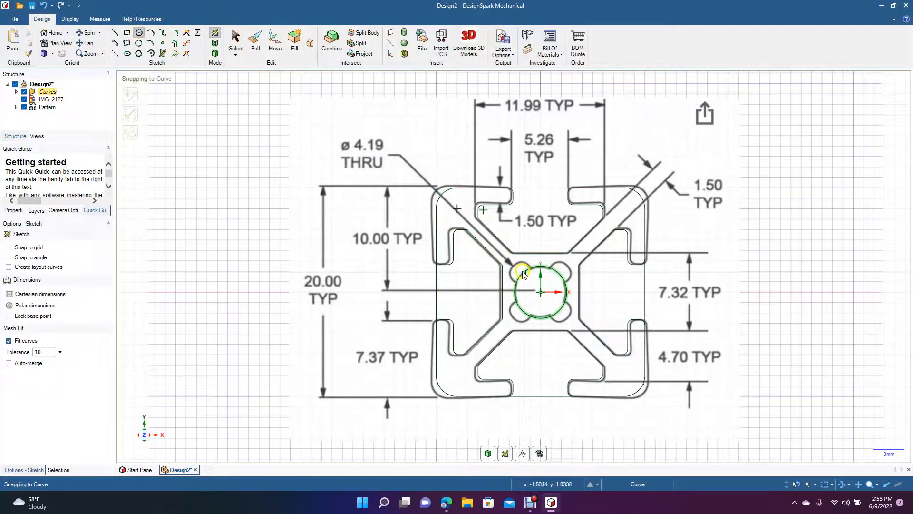
pyautogui.click(540, 265)
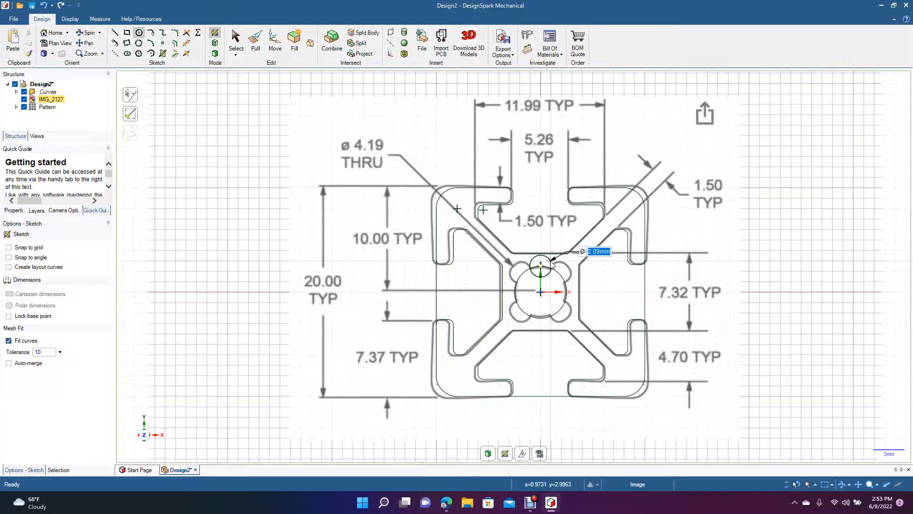
pyautogui.write('2')
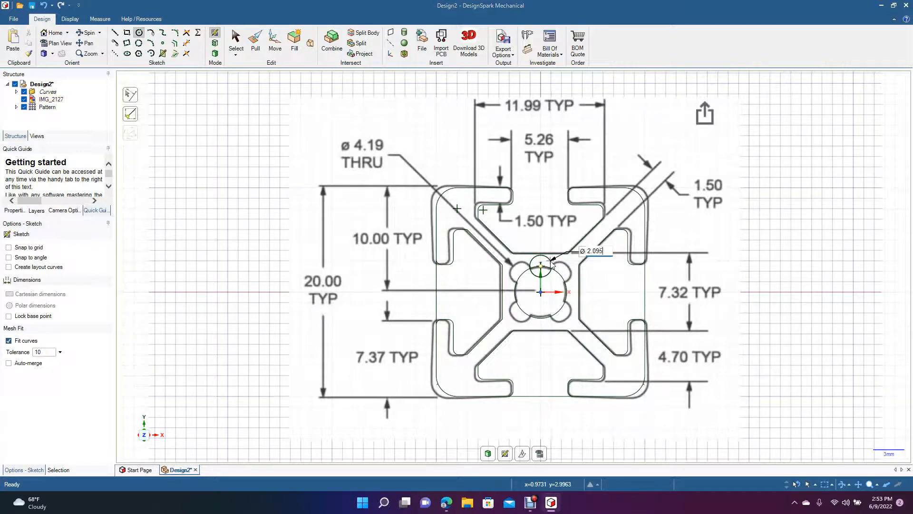
pyautogui.write('.095')
pyautogui.press('Return')
pyautogui.click(236, 47)
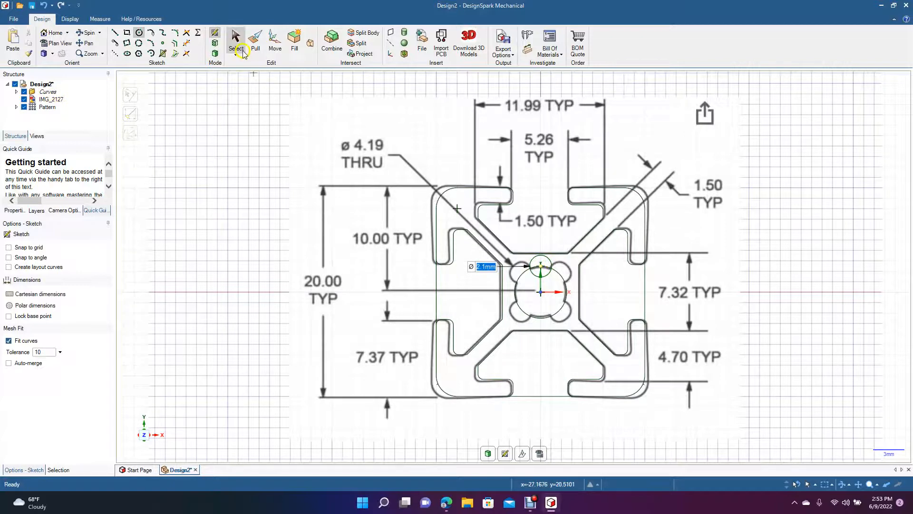
# Step: Rotate the small circle 45° about the origin onto the upper-left lobe position of the centre hole
pyautogui.click(275, 42)
pyautogui.click(557, 254)
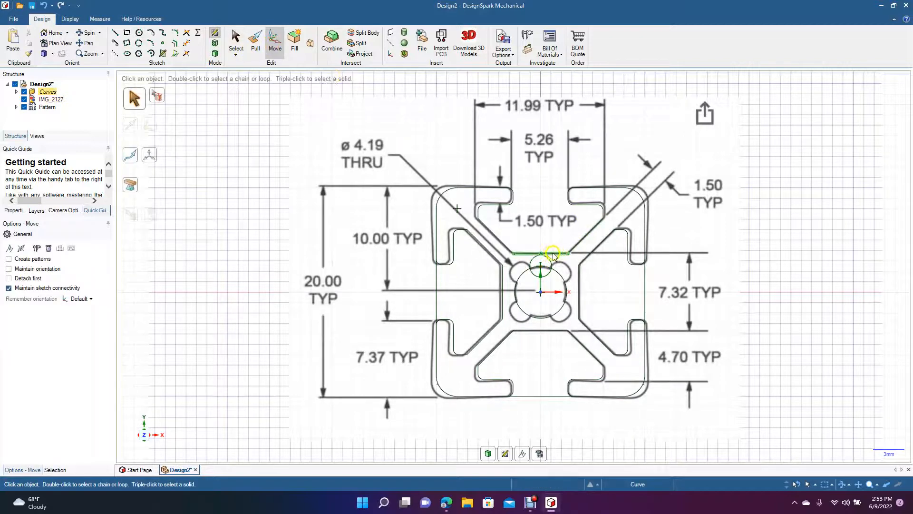
pyautogui.click(536, 261)
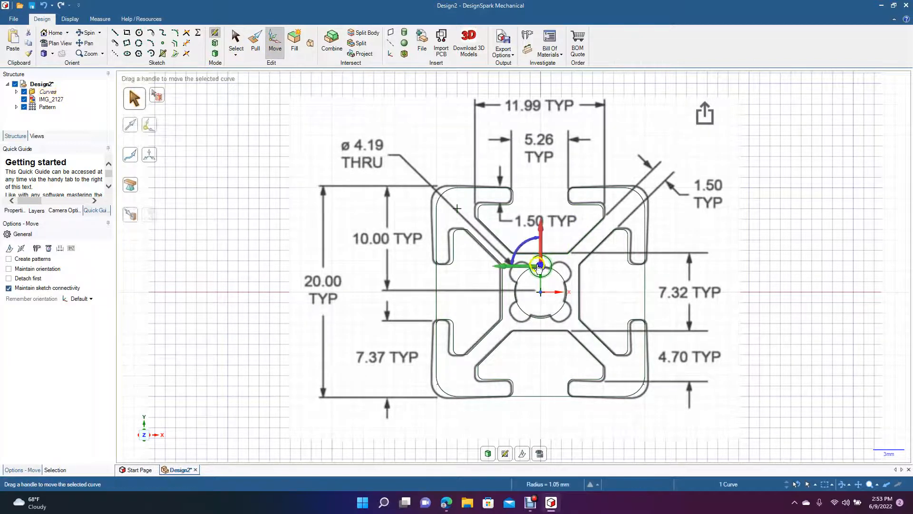
pyautogui.moveTo(541, 265); pyautogui.dragTo(540, 291)
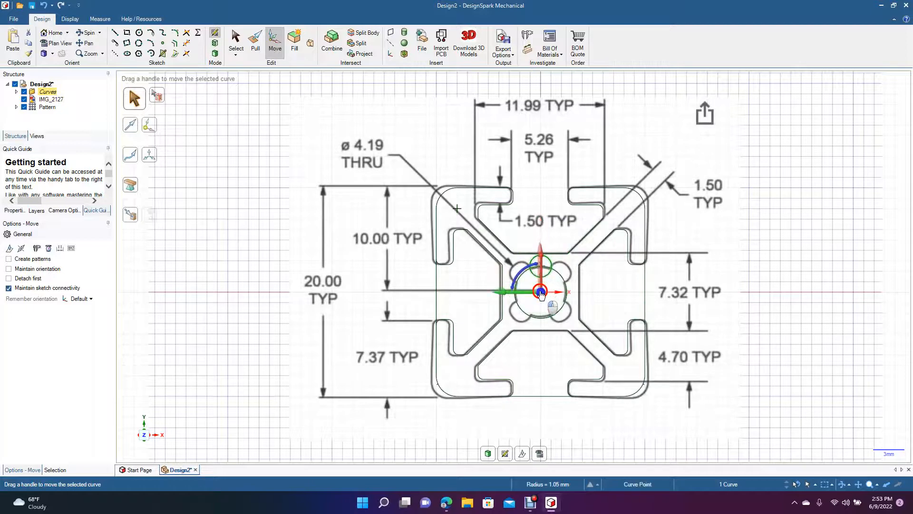
pyautogui.moveTo(518, 277); pyautogui.dragTo(504, 301)
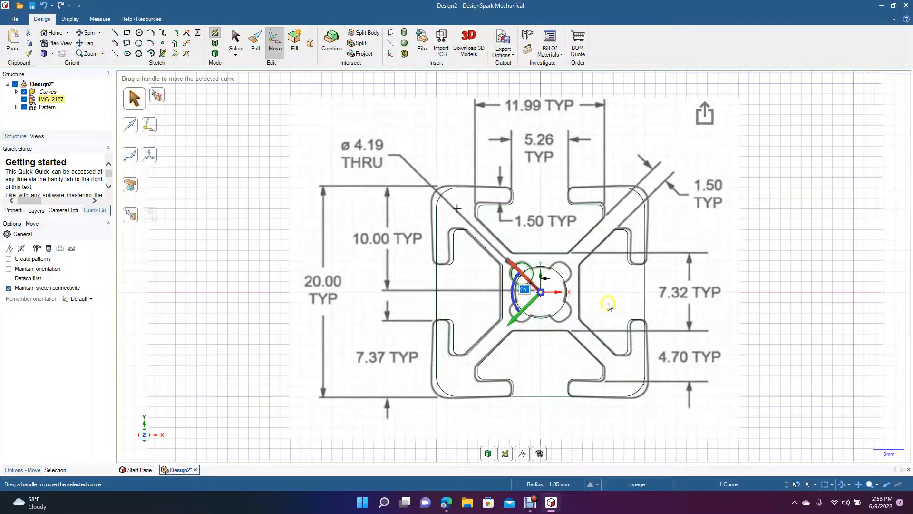
pyautogui.click(778, 276)
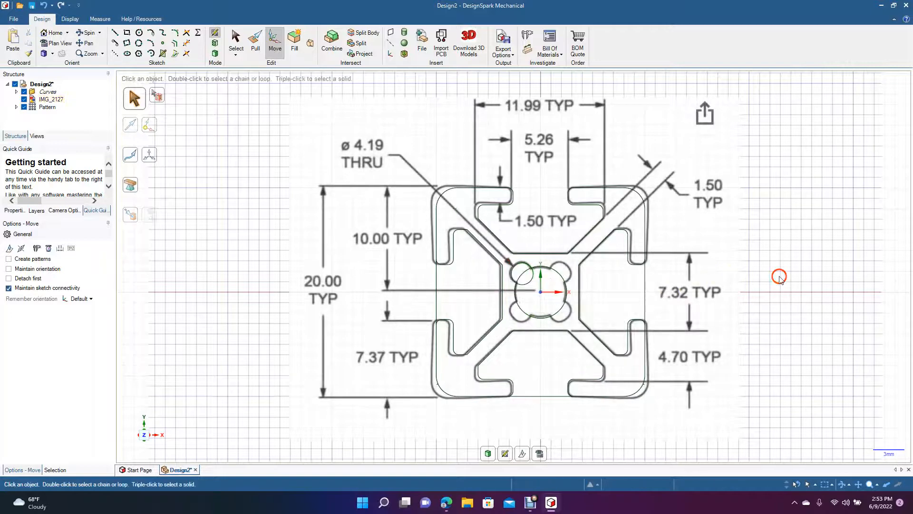
# Step: Create a circular pattern of the small circle about the origin with a count of 4 at 90° spacing
pyautogui.click(533, 285)
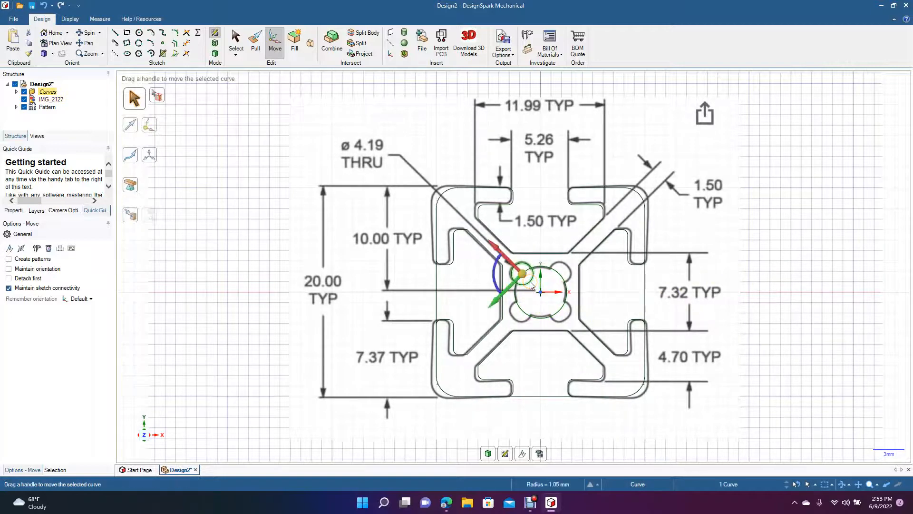
pyautogui.click(30, 259)
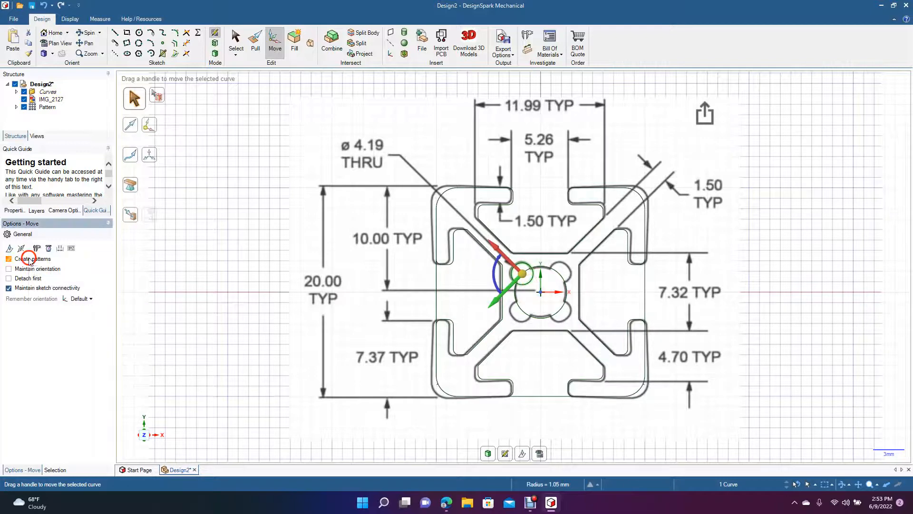
pyautogui.moveTo(521, 273); pyautogui.dragTo(535, 324)
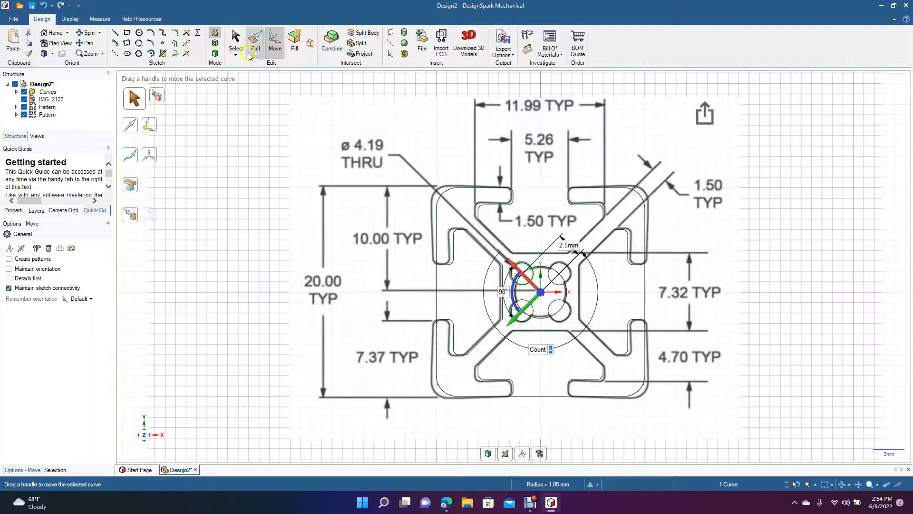
# Step: Delete the reference image IMG_2127 from the design
pyautogui.click(237, 47)
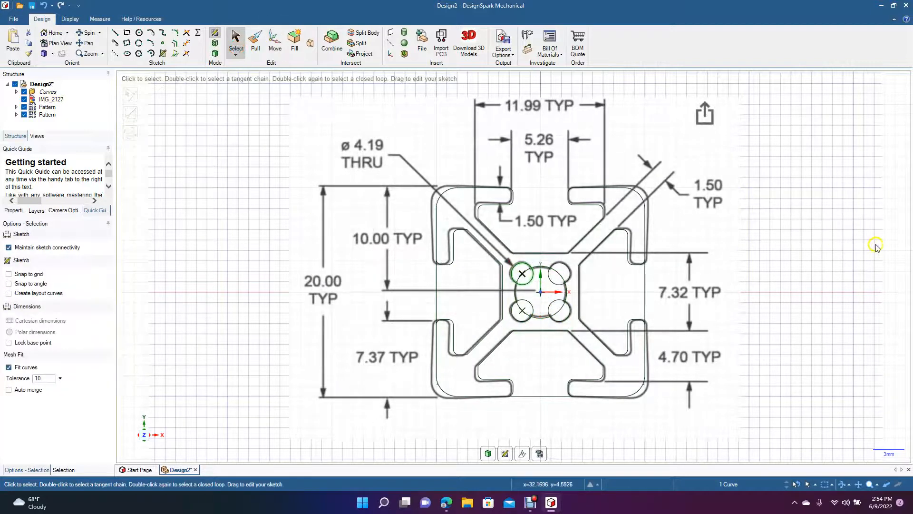
pyautogui.click(637, 250)
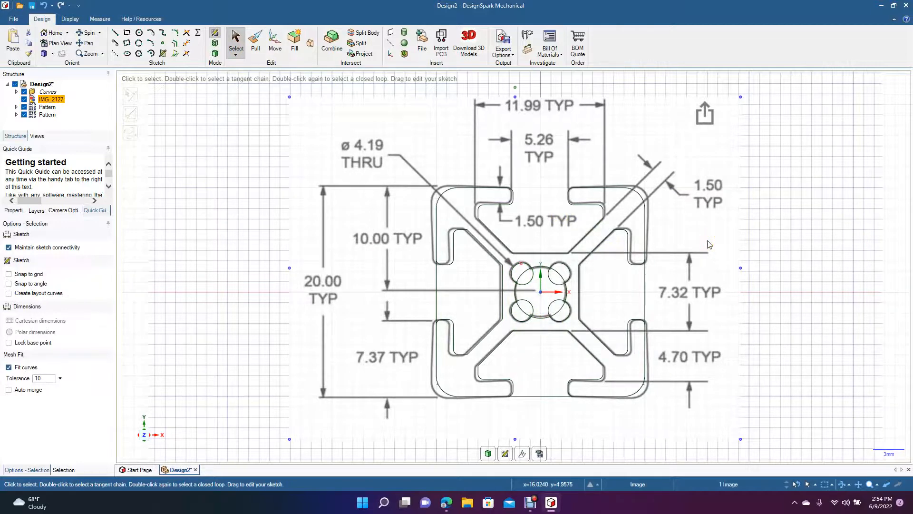
pyautogui.press('Delete')
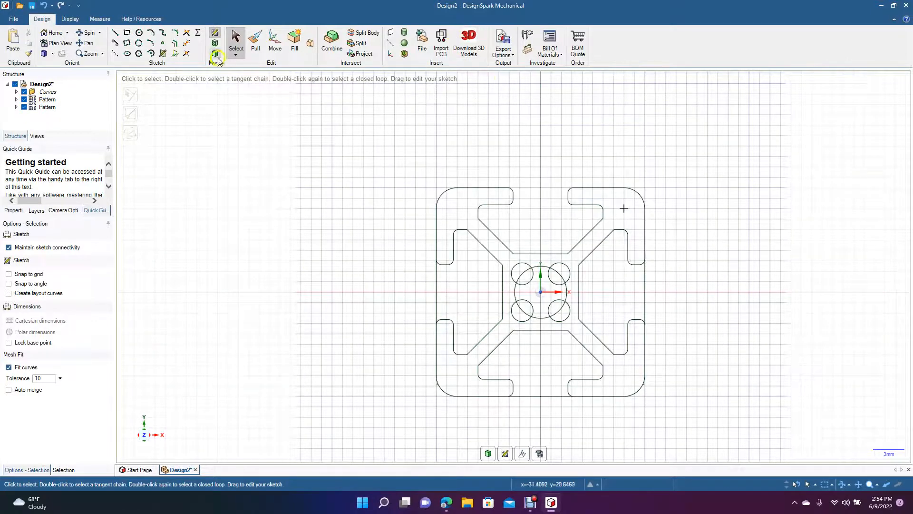
# Step: Trim away the portions of the four small circles that lie inside the central circle
pyautogui.click(186, 47)
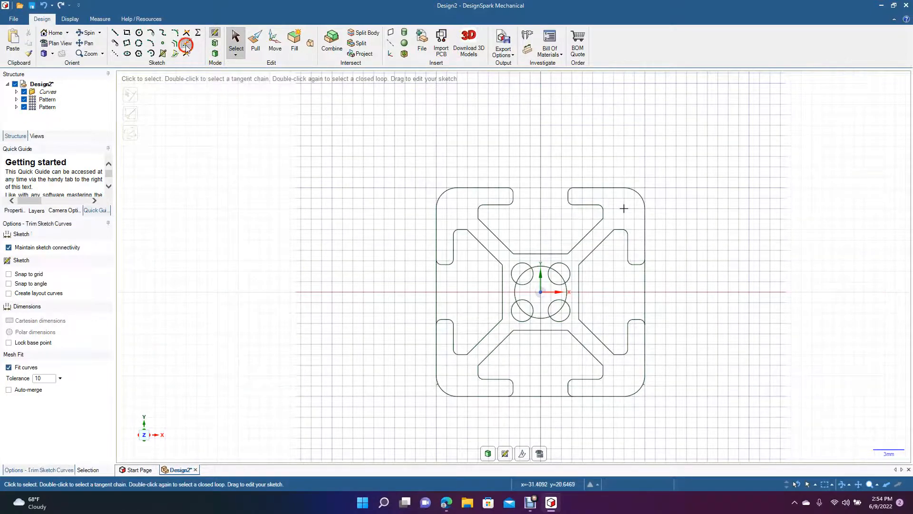
pyautogui.click(529, 280)
pyautogui.click(548, 280)
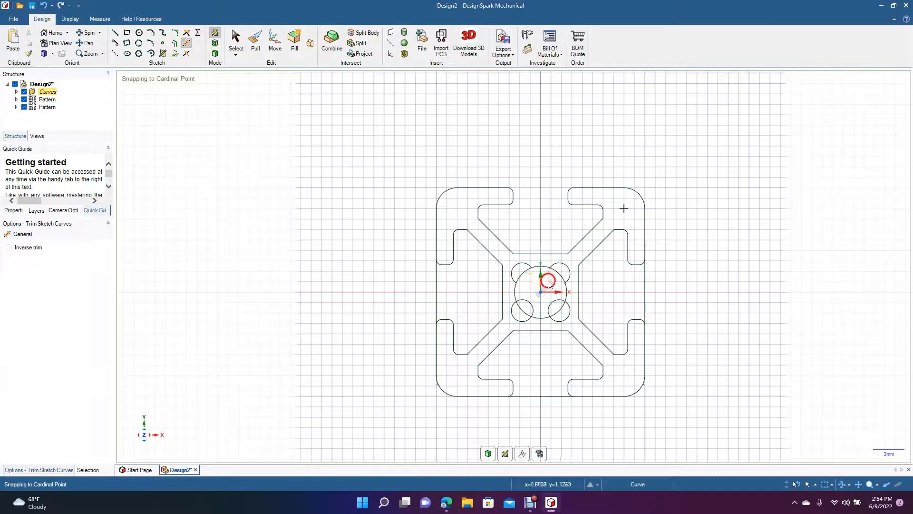
pyautogui.click(552, 300)
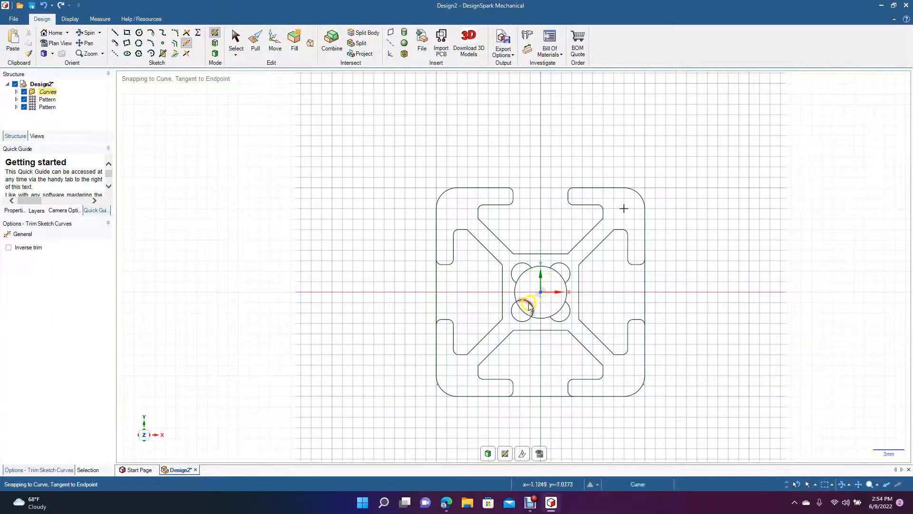
pyautogui.click(529, 302)
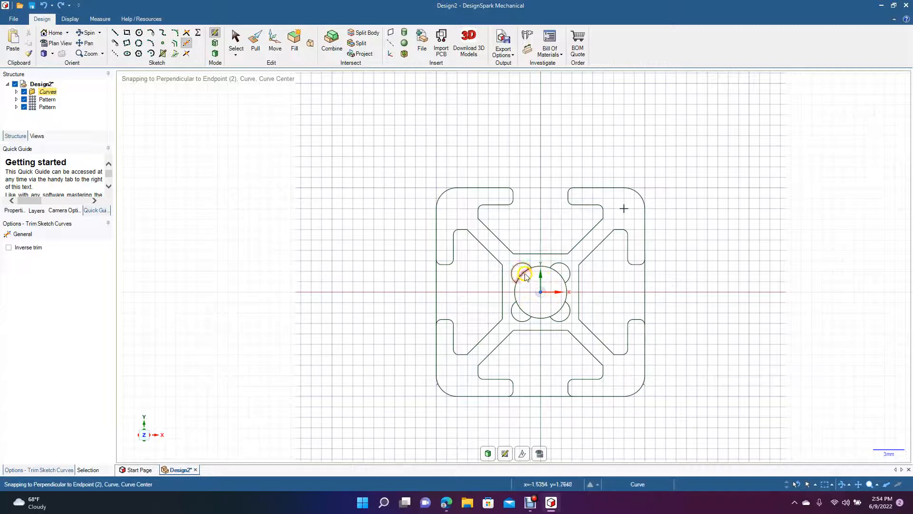
# Step: Trim the central circle's arcs inside the four lobes to leave one continuous lobed hole outline
pyautogui.click(523, 273)
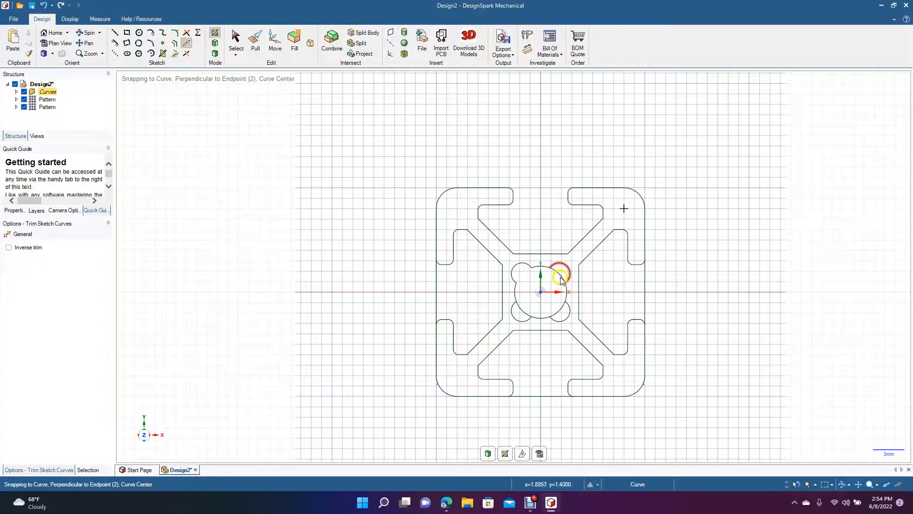
pyautogui.click(560, 279)
pyautogui.click(560, 311)
pyautogui.click(525, 313)
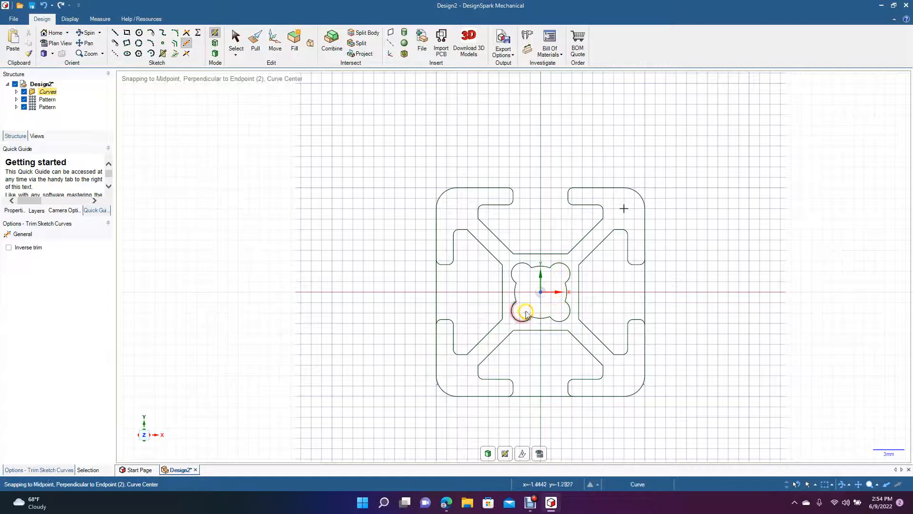
# Step: Trim the outer square's edge segments across the left, right and bottom slot openings
pyautogui.click(439, 285)
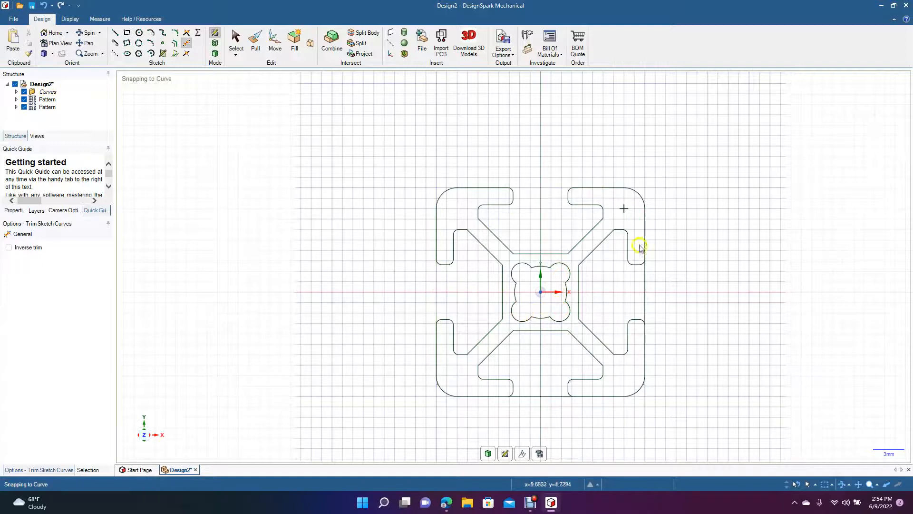
pyautogui.click(644, 275)
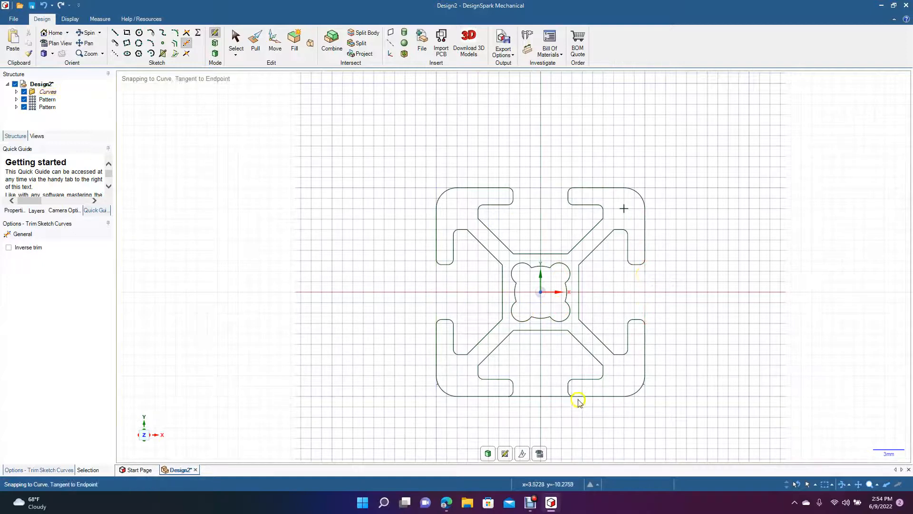
pyautogui.click(558, 397)
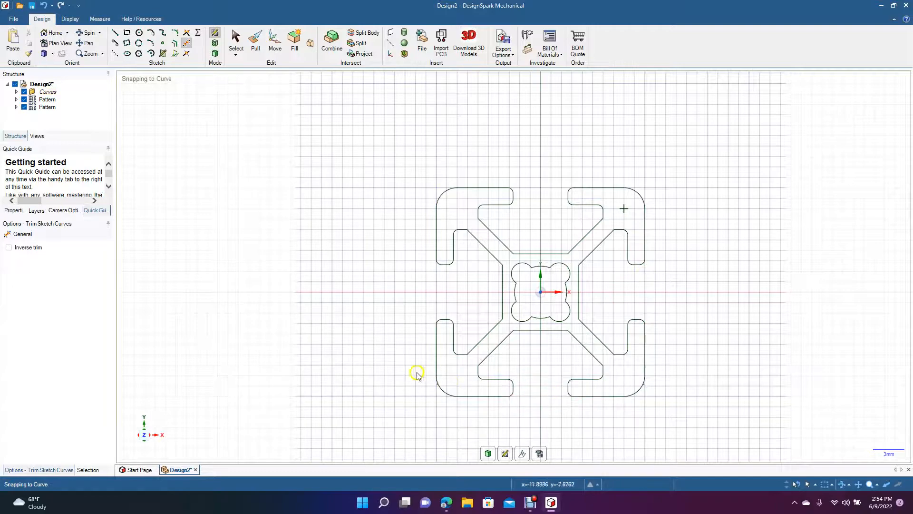
# Step: Turn the sketch into surfaces with the Pull tool and delete the lobed centre-hole face
pyautogui.scroll(-5, 353, 336)
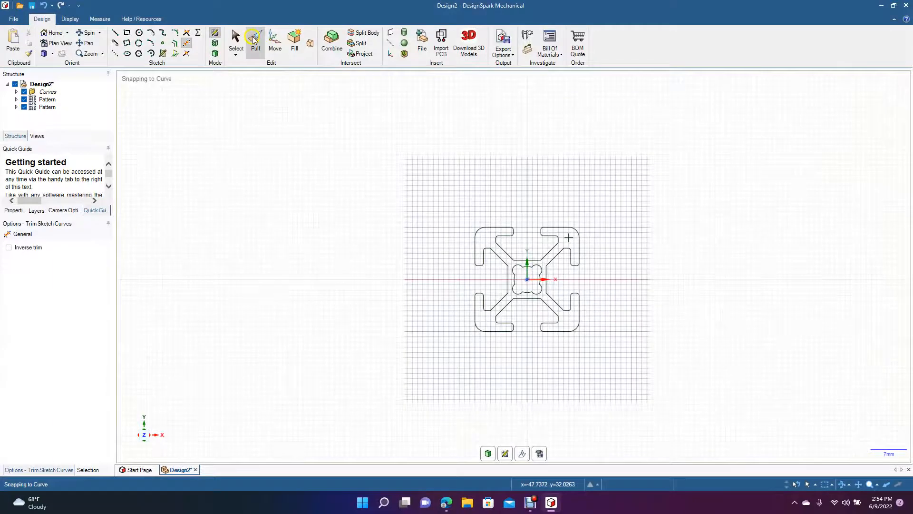
pyautogui.click(255, 40)
pyautogui.click(531, 288)
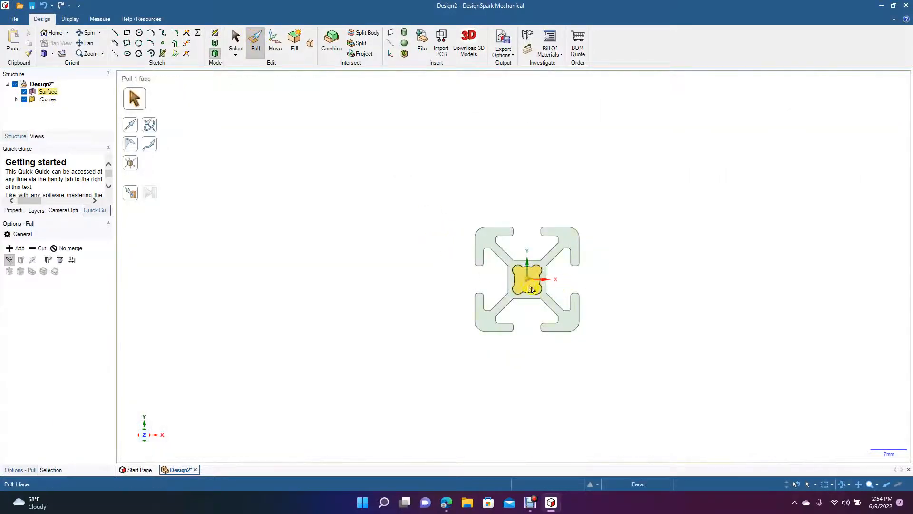
pyautogui.click(526, 286)
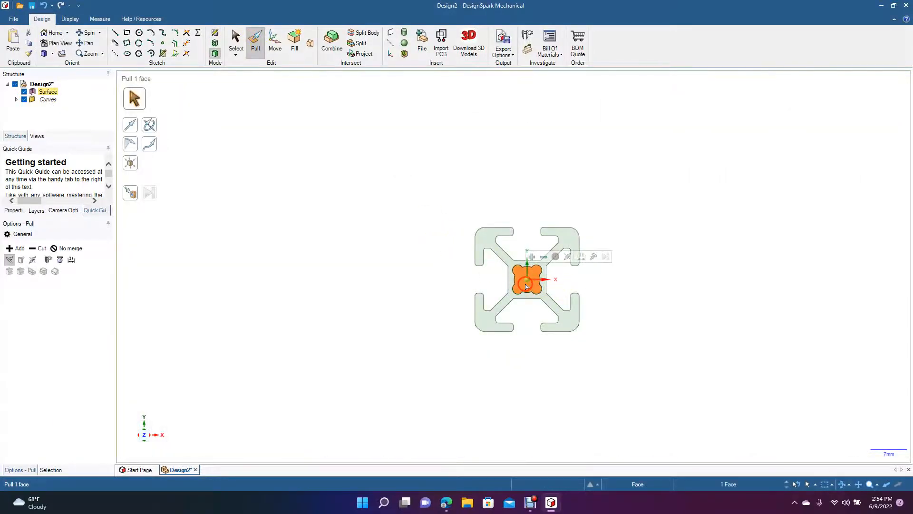
pyautogui.press('Delete')
pyautogui.click(452, 231)
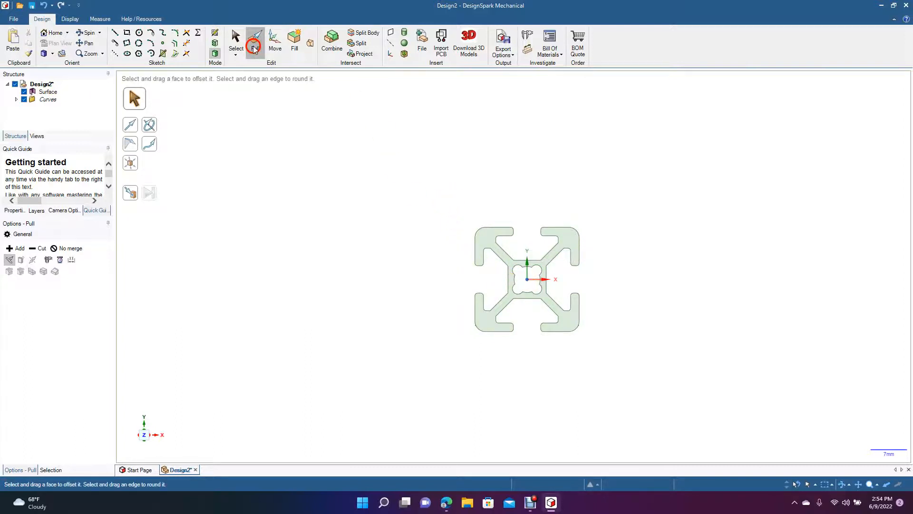
# Step: Pull the T-slot profile face 120 mm into a solid extrusion
pyautogui.click(89, 33)
pyautogui.moveTo(297, 221); pyautogui.dragTo(260, 209)
pyautogui.click(255, 42)
pyautogui.click(495, 239)
pyautogui.click(496, 240)
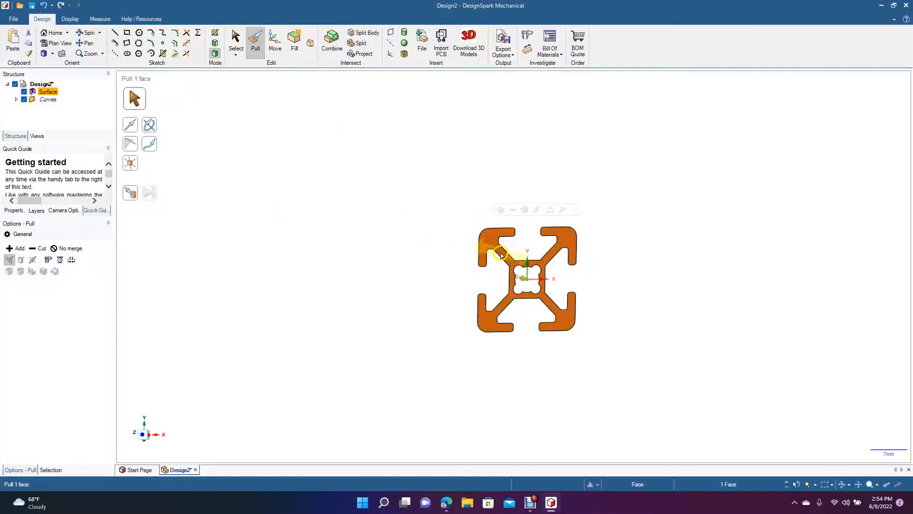
pyautogui.moveTo(499, 249); pyautogui.dragTo(272, 251)
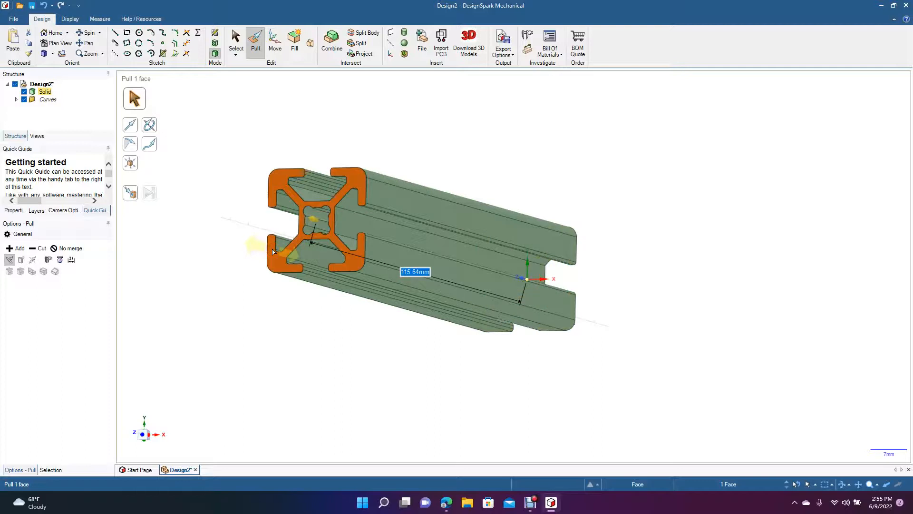
pyautogui.write('120')
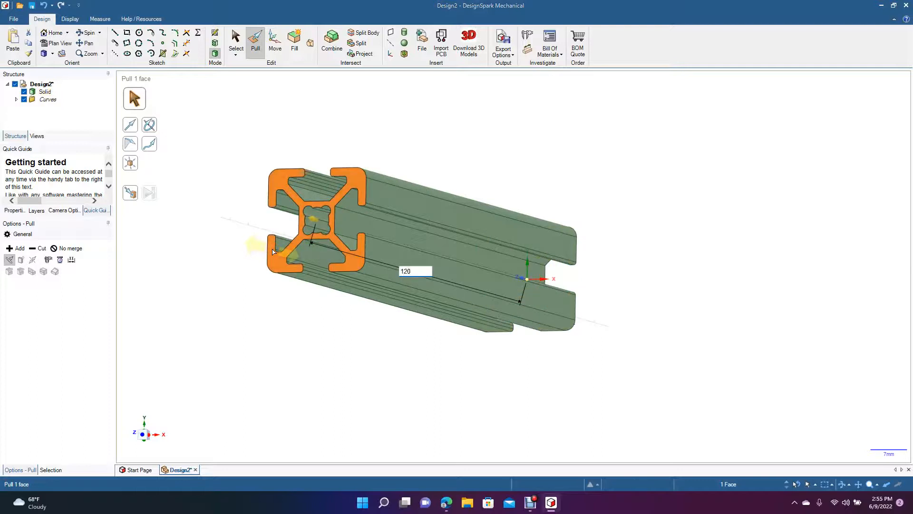
pyautogui.press('Return')
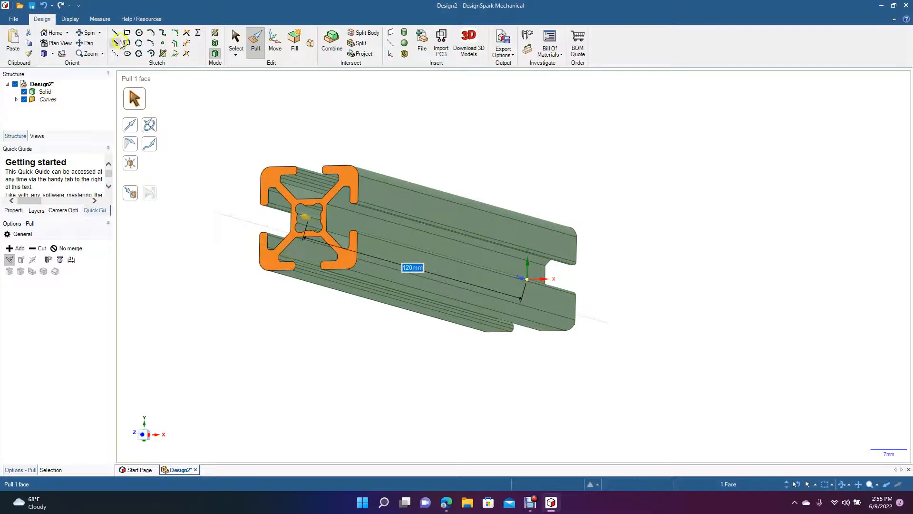
pyautogui.click(235, 40)
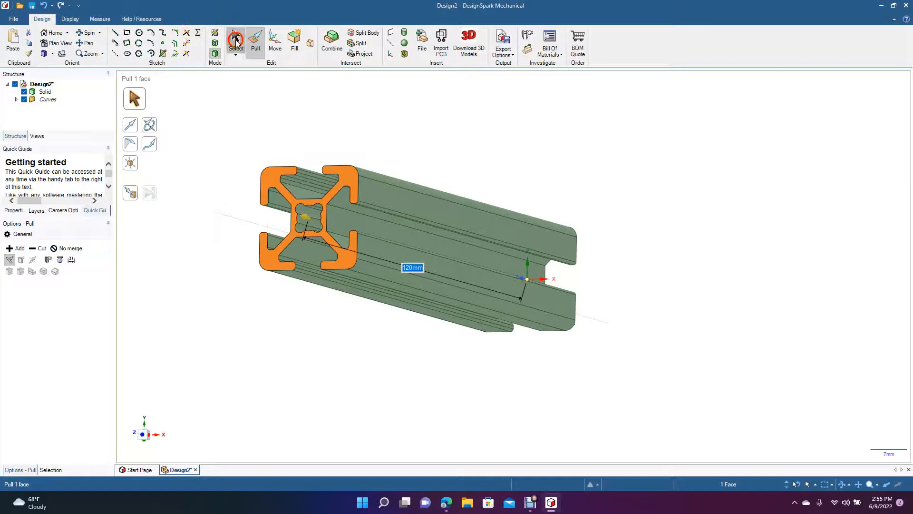
pyautogui.click(215, 158)
pyautogui.click(89, 34)
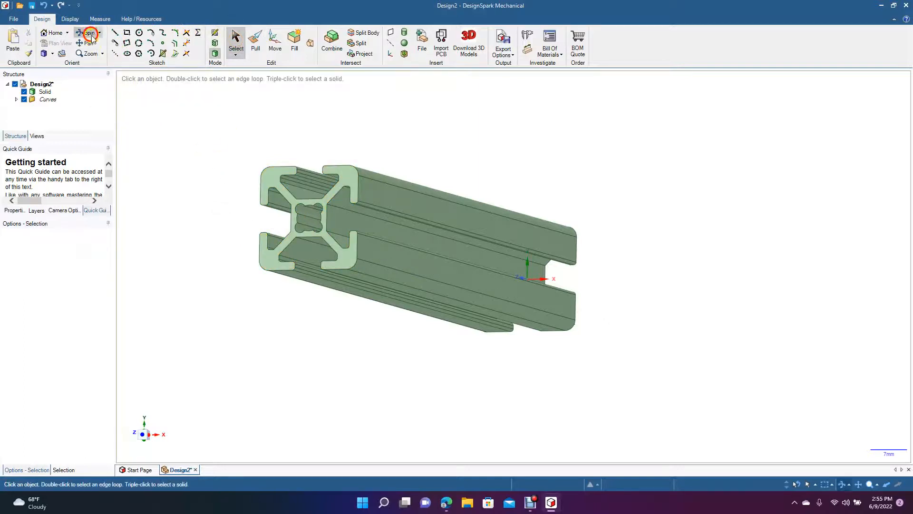
pyautogui.moveTo(257, 224); pyautogui.dragTo(265, 241)
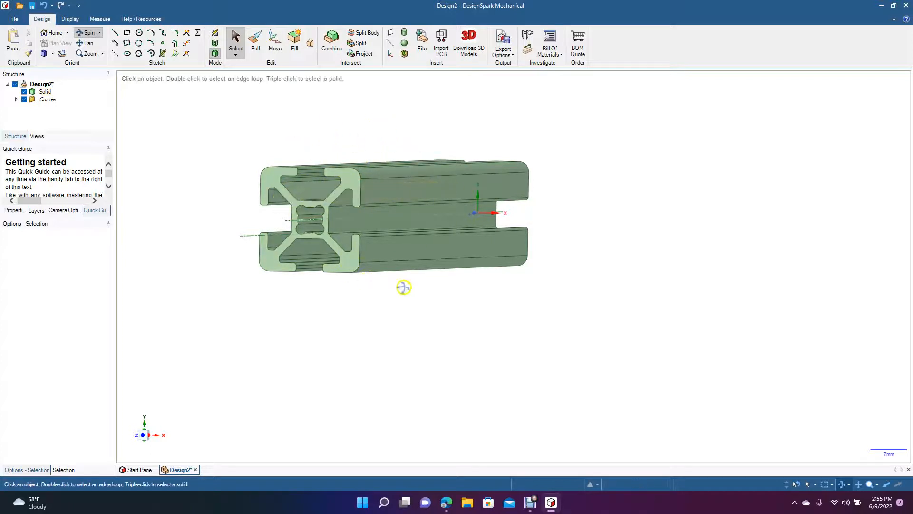
# Step: View the extruded T-slot solid in isometric orientation and look straight down on its profile from the Top view
pyautogui.scroll(-5, 402, 288)
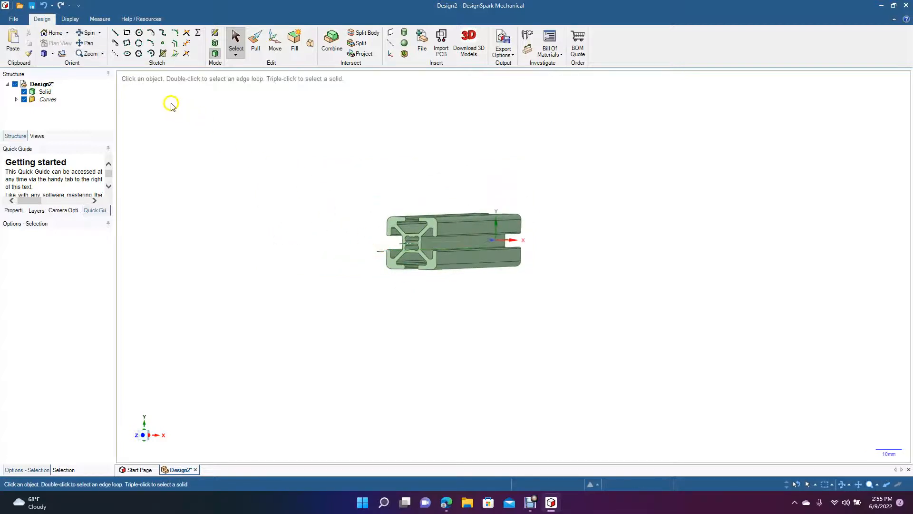
pyautogui.click(52, 54)
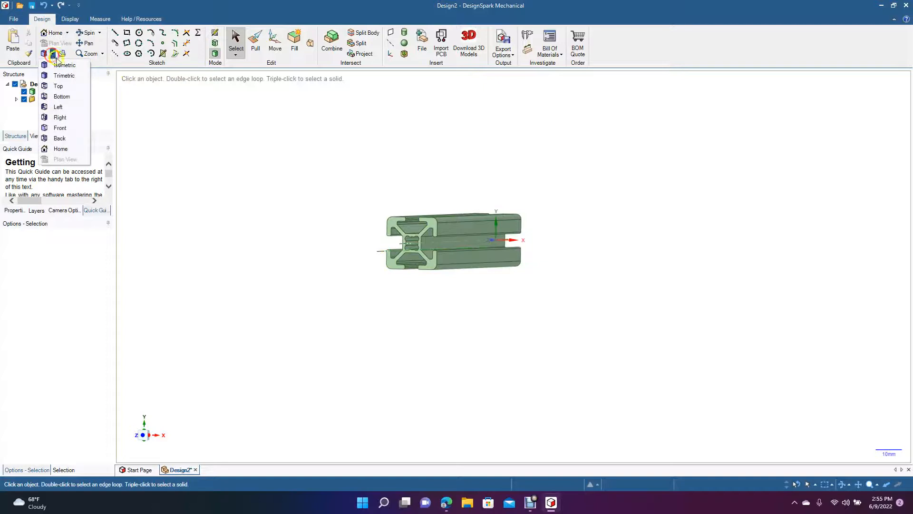
pyautogui.click(59, 64)
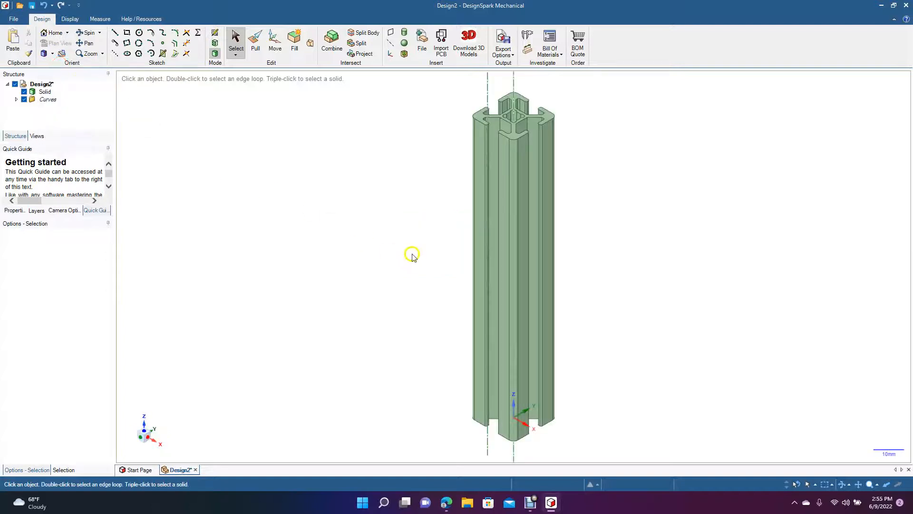
pyautogui.click(53, 54)
pyautogui.click(64, 89)
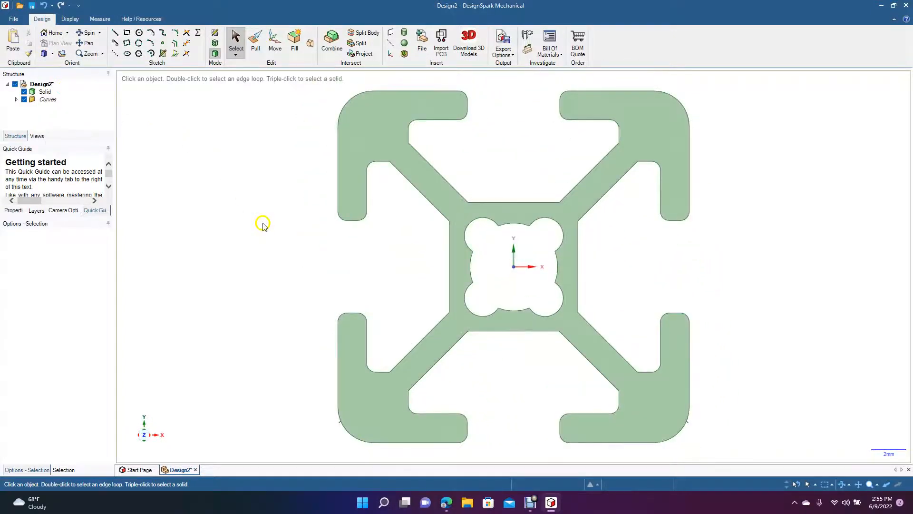
pyautogui.keyDown('ctrl'); pyautogui.scroll(-7, 264, 226); pyautogui.keyUp('ctrl')
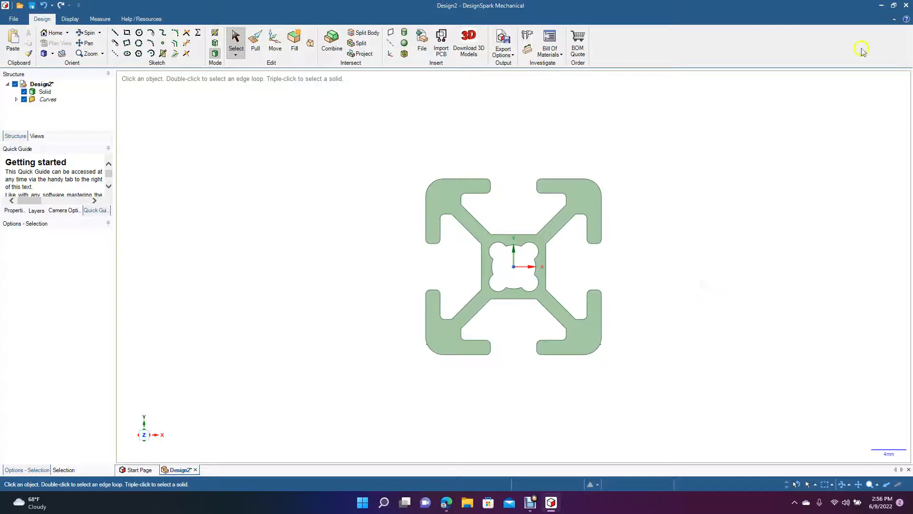
# Step: Reduce the application window to reveal the desktop and place the IMG_2127 dimension drawing on the profile's end face
pyautogui.click(893, 5)
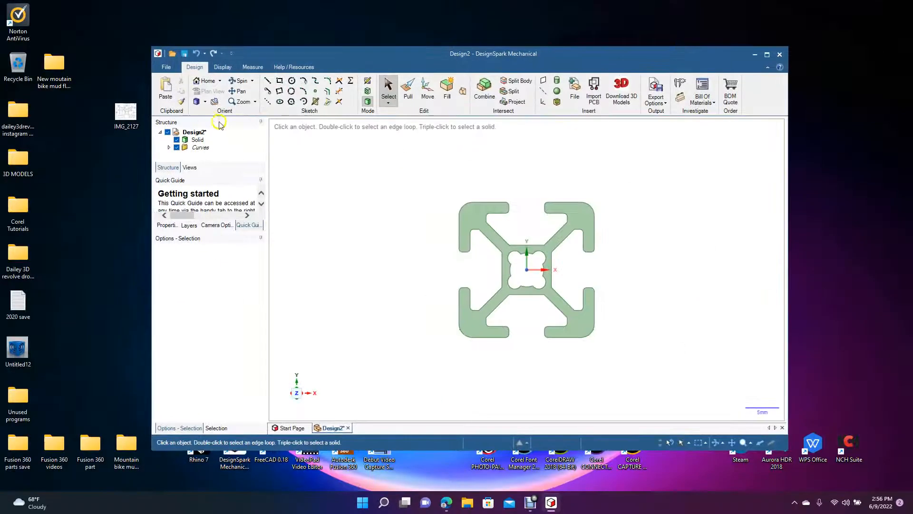
pyautogui.moveTo(127, 118); pyautogui.dragTo(357, 223)
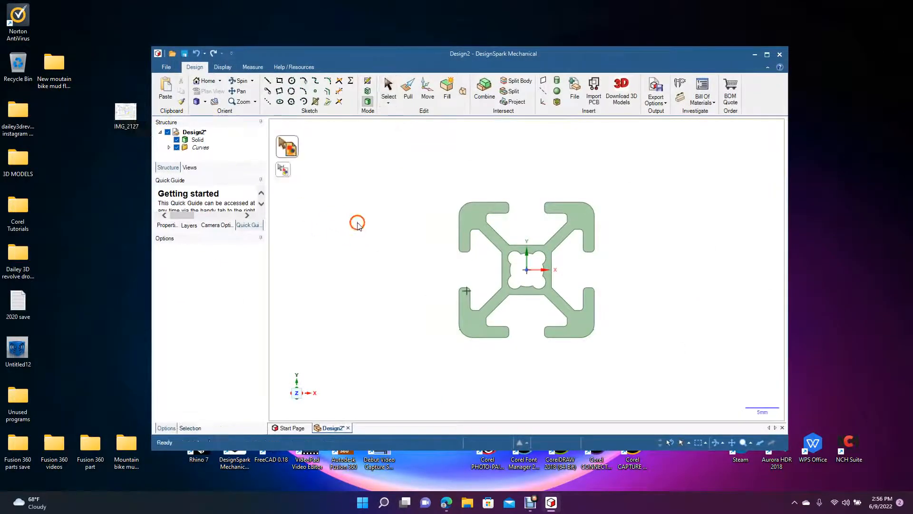
pyautogui.scroll(6, 467, 270)
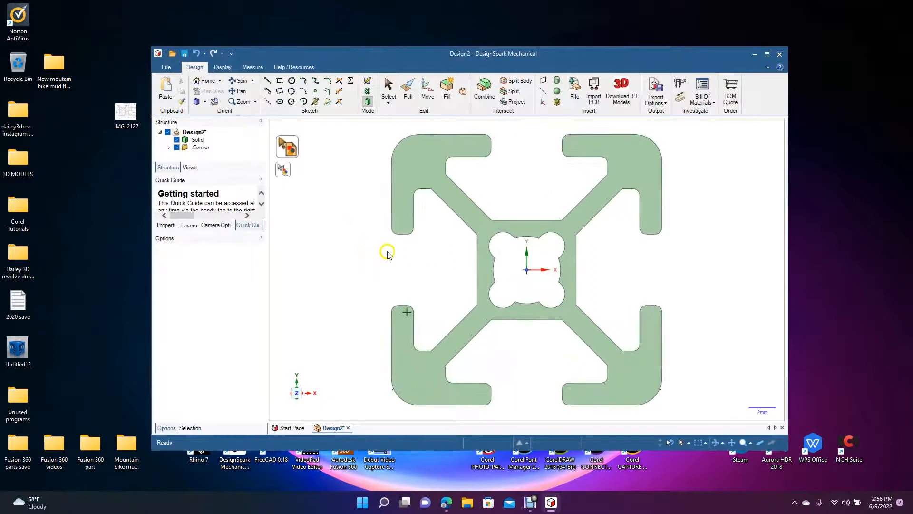
pyautogui.moveTo(126, 115)
pyautogui.mouseDown()
pyautogui.moveTo(347, 255)
pyautogui.moveTo(435, 283)
pyautogui.moveTo(504, 288)
pyautogui.moveTo(606, 261)
pyautogui.moveTo(699, 273)
pyautogui.moveTo(646, 284)
pyautogui.moveTo(530, 277)
pyautogui.mouseUp()
pyautogui.click(514, 271)
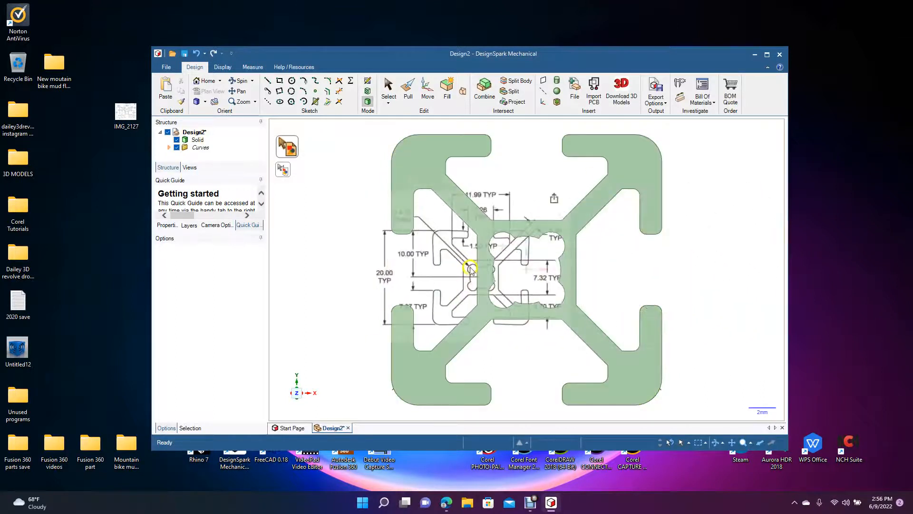
pyautogui.click(482, 269)
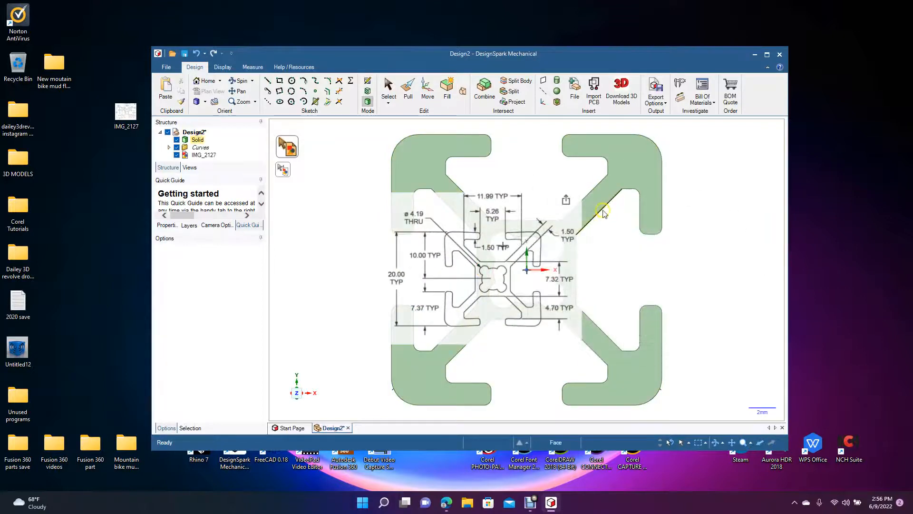
# Step: Maximize the application window and delete the duplicate copy of the IMG_2127 drawing
pyautogui.click(767, 54)
pyautogui.click(242, 219)
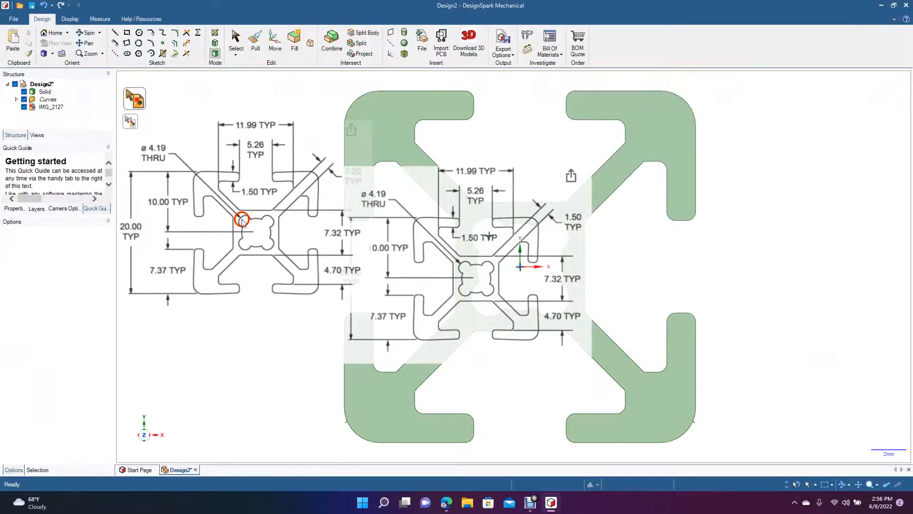
pyautogui.click(462, 267)
pyautogui.click(373, 272)
pyautogui.press('Delete')
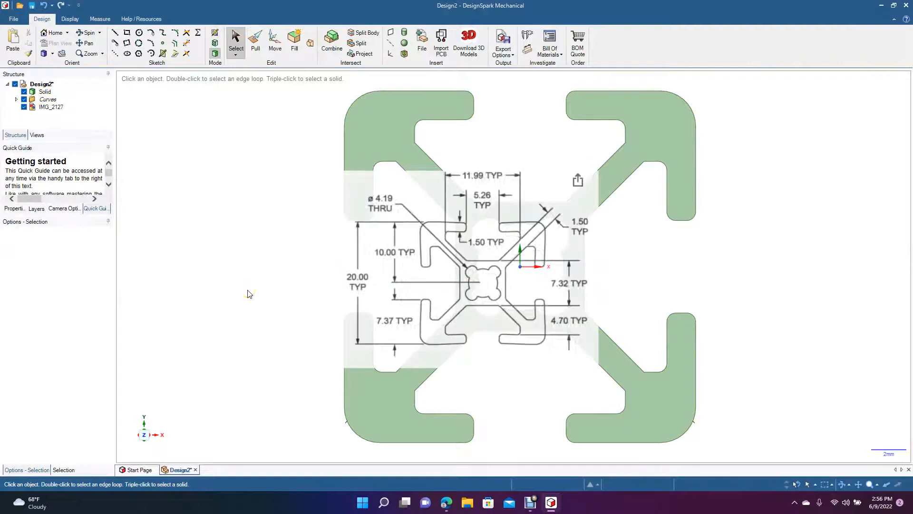
# Step: Move the IMG_2127 drawing off the profile's centre to beside its left edge for comparison
pyautogui.click(401, 282)
pyautogui.moveTo(418, 281); pyautogui.dragTo(189, 281)
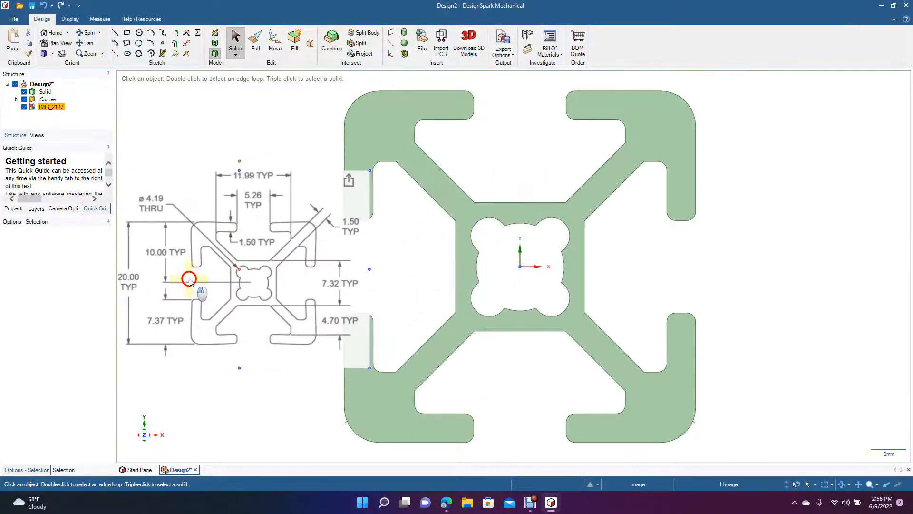
pyautogui.click(211, 388)
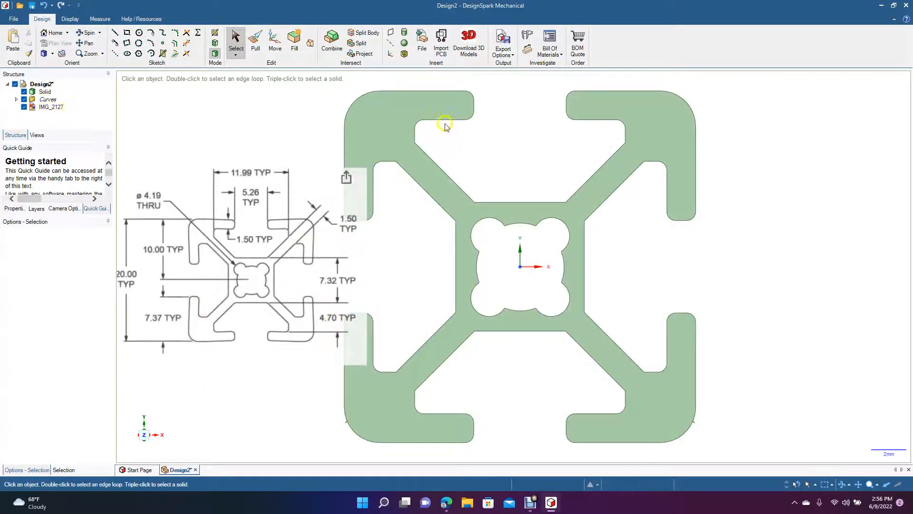
# Step: Delete the IMG_2127 reference drawing from the design
pyautogui.click(428, 91)
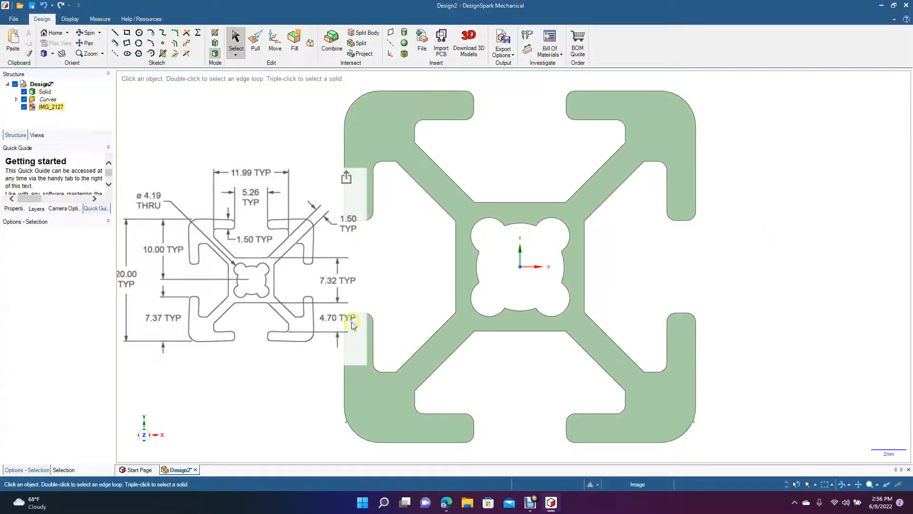
pyautogui.click(252, 257)
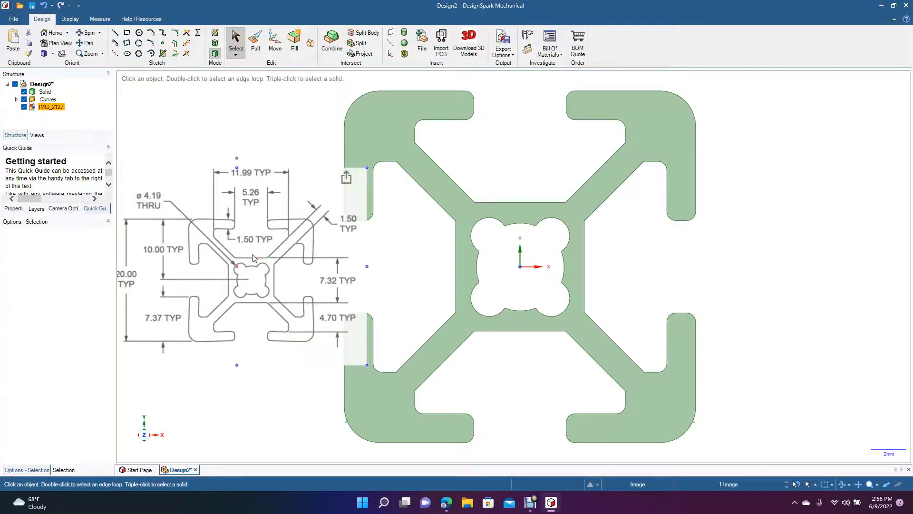
pyautogui.press('Delete')
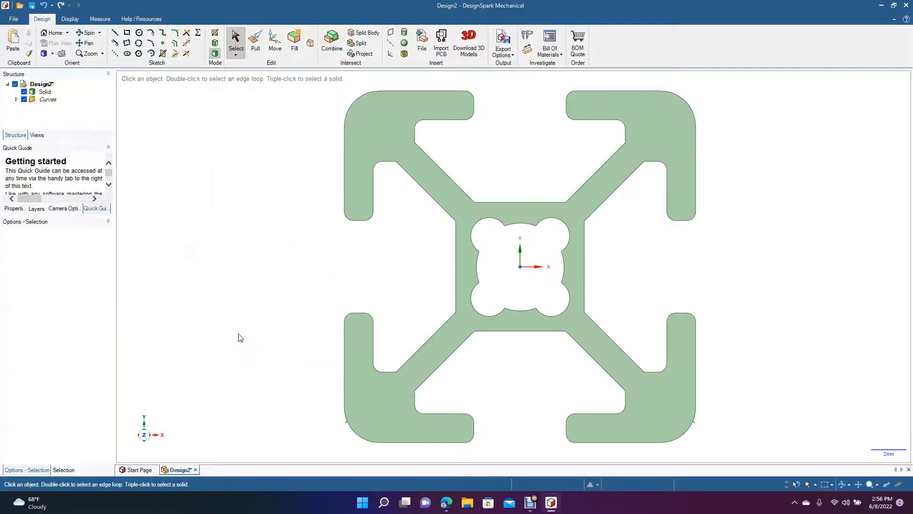